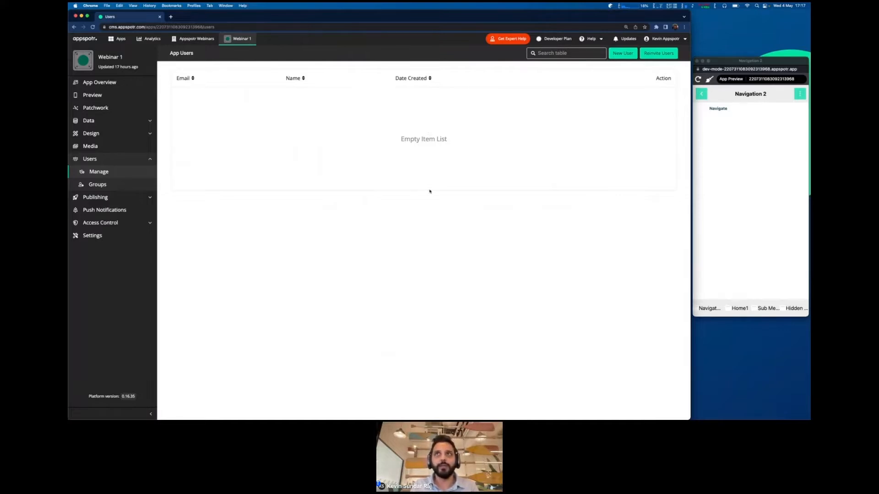
- Open the New User form and fill in the user's first and last name
{"action": "left_click", "coordinate": [620, 54]}
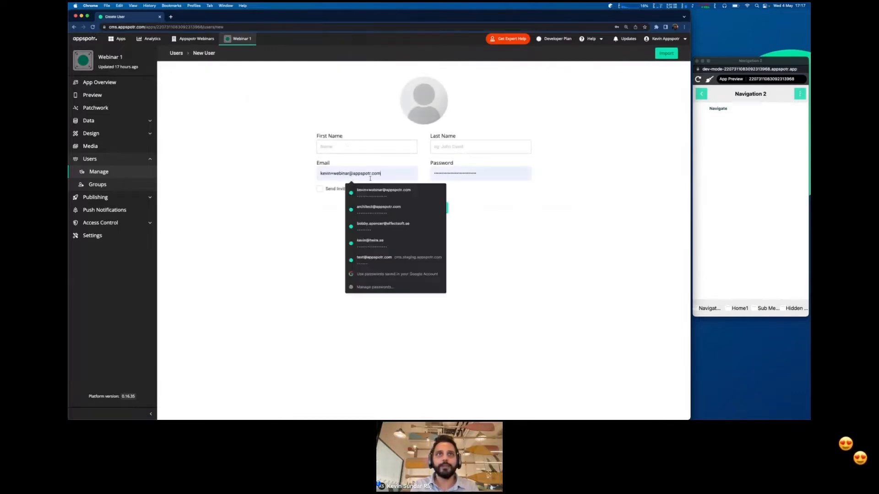
{"action": "left_click", "coordinate": [337, 150]}
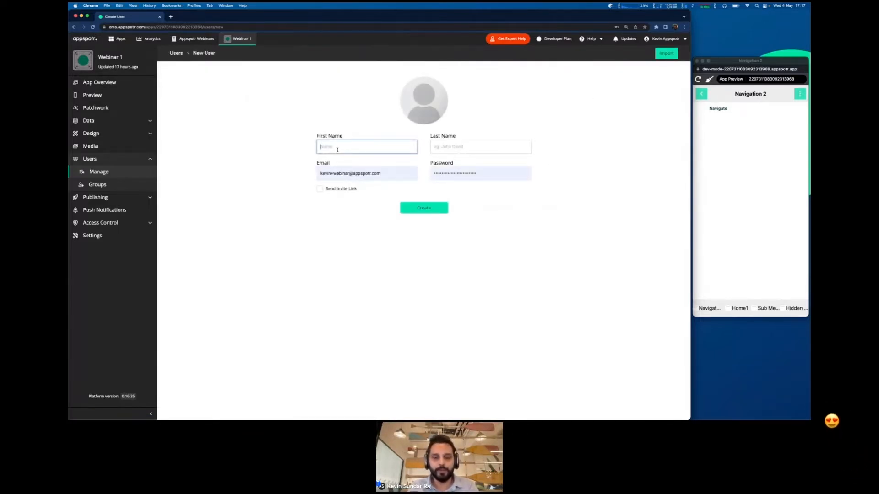
{"action": "type", "text": "Webinar"}
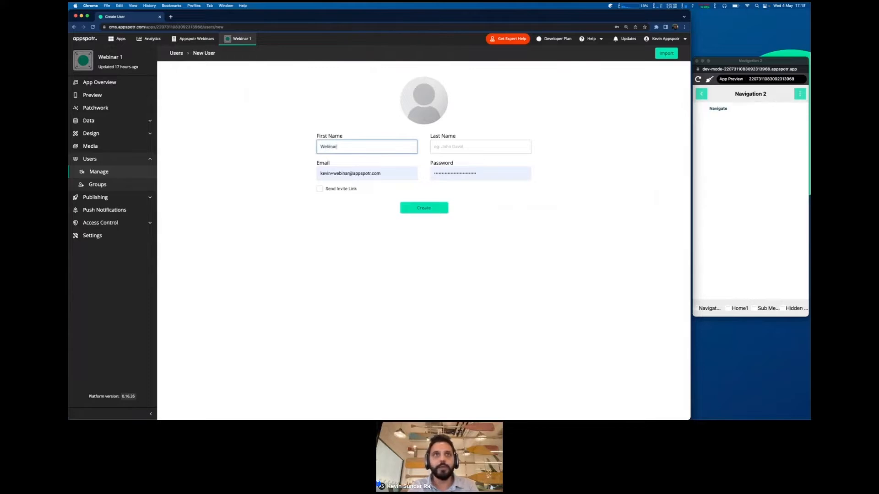
{"action": "left_click", "coordinate": [455, 145]}
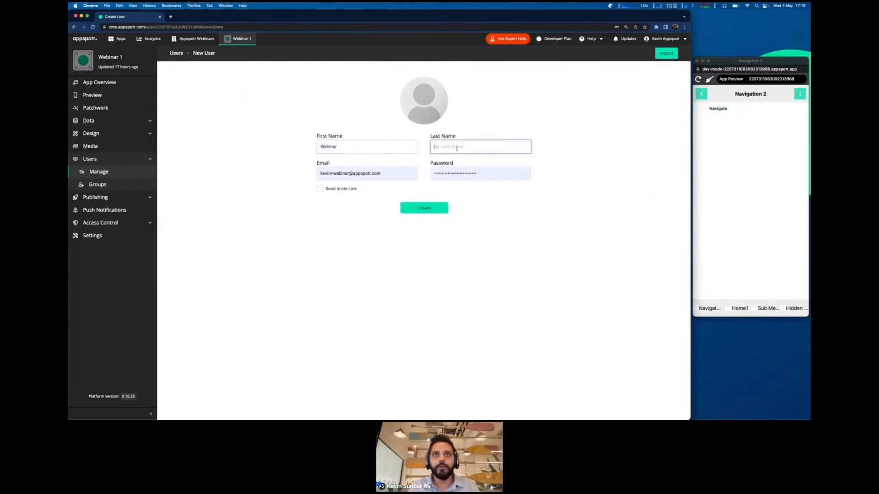
{"action": "type", "text": "Hello"}
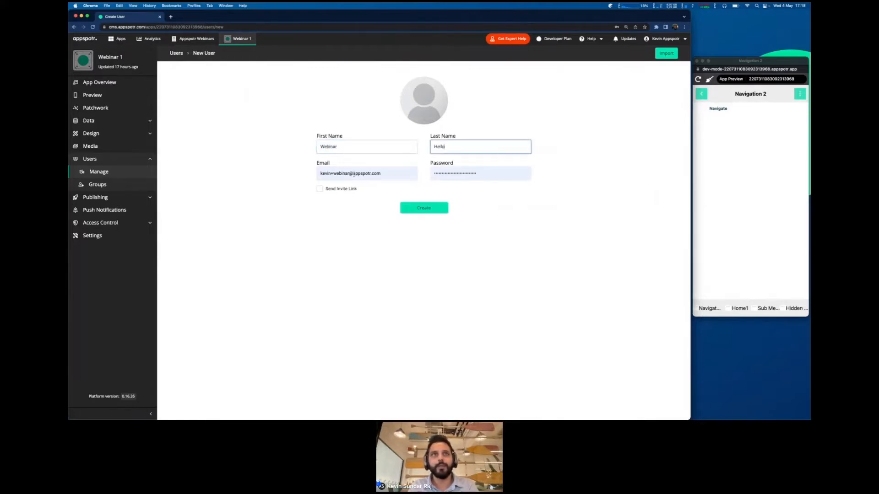
- Clear the autofilled e-mail, dismiss saved-login suggestions, and enter the new user's e-mail address
{"action": "left_click", "coordinate": [343, 173]}
{"action": "key", "text": "super+a"}
{"action": "key", "text": "BackSpace"}
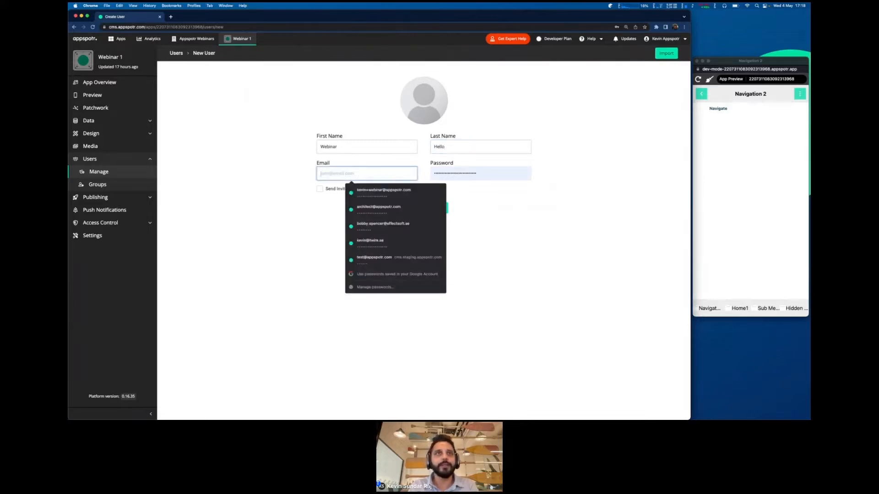
{"action": "left_click", "coordinate": [296, 173]}
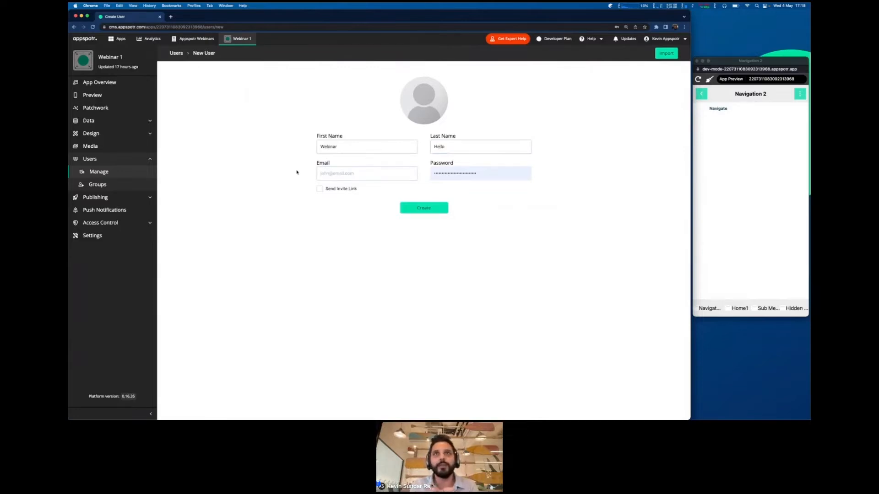
{"action": "left_click", "coordinate": [330, 172]}
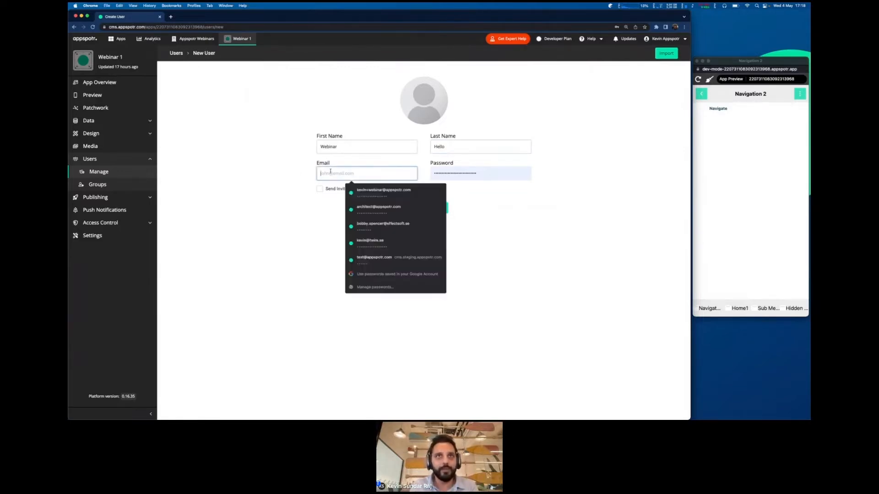
{"action": "left_click", "coordinate": [289, 179]}
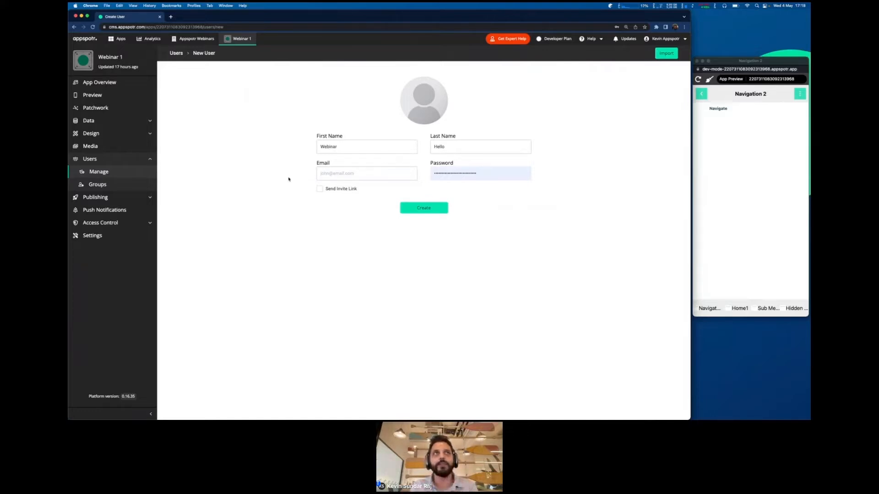
{"action": "left_click", "coordinate": [321, 174]}
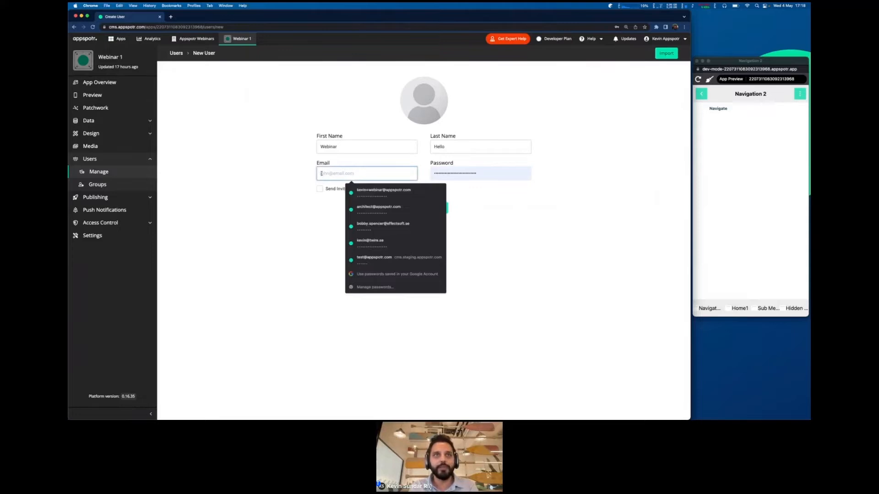
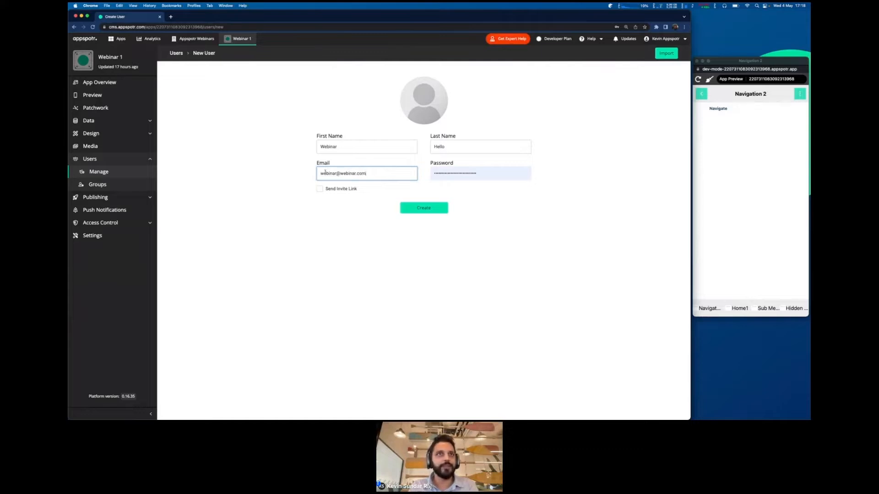
- Enter a password, correct the e-mail's domain, and create the user without an invite link
{"action": "left_click", "coordinate": [448, 172]}
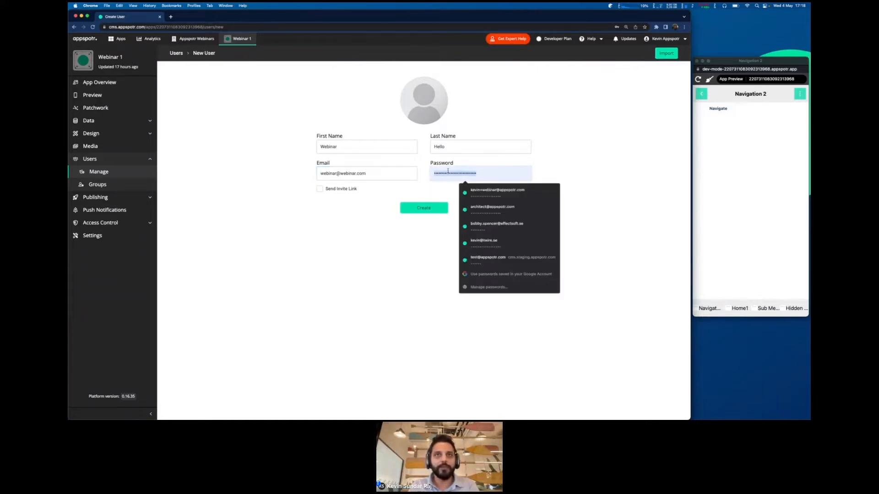
{"action": "type", "text": "123"}
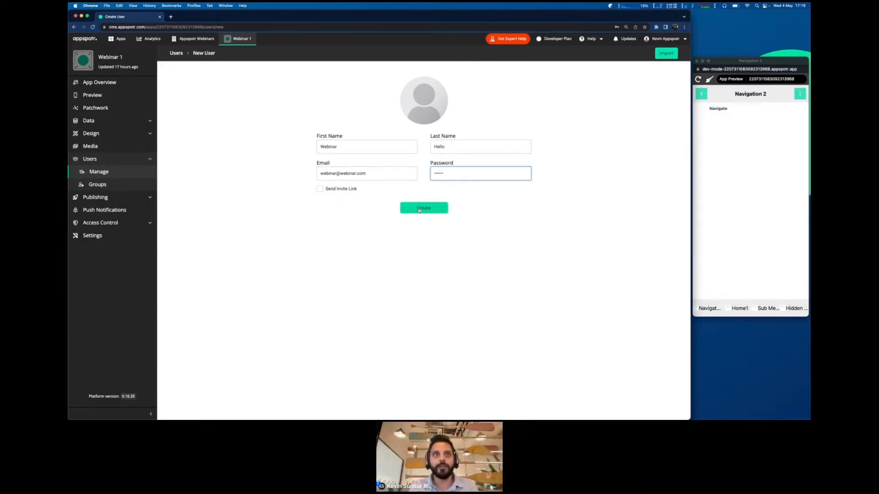
{"action": "double_click", "coordinate": [353, 173]}
{"action": "type", "text": "appspotr"}
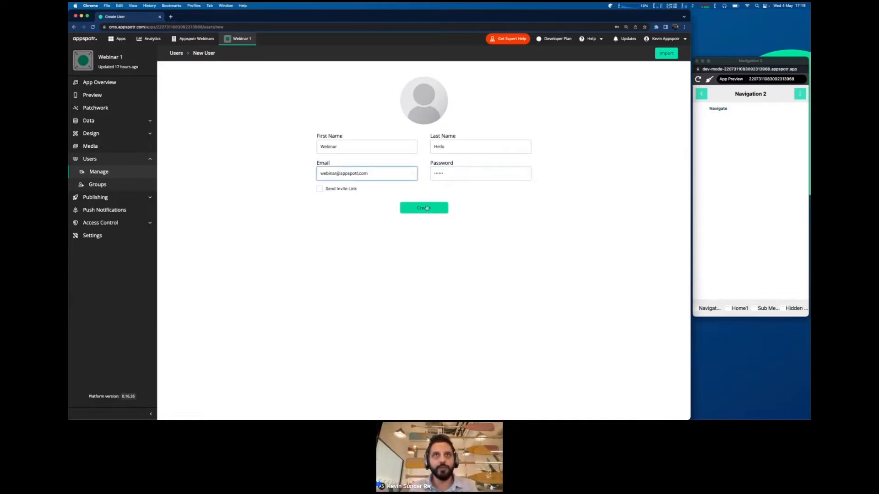
{"action": "left_click", "coordinate": [426, 208]}
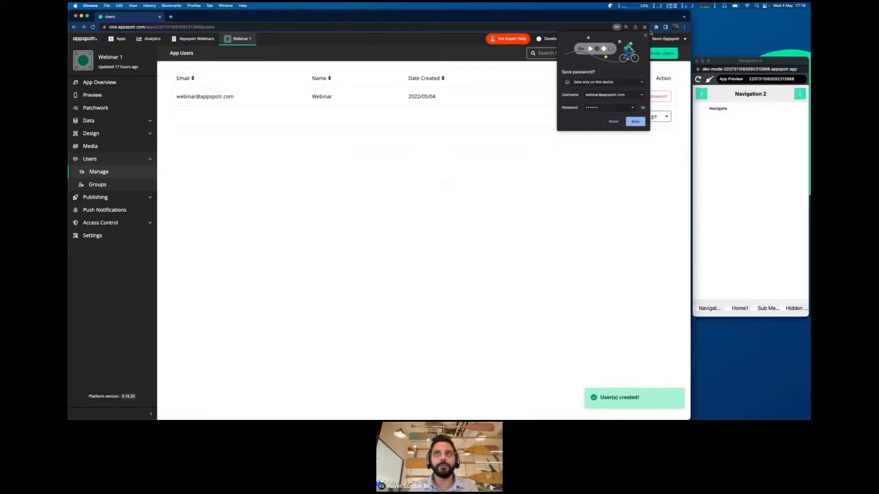
- Dismiss the save-password prompt and review members of the Users, Anonymous and Registered groups
{"action": "left_click", "coordinate": [644, 35]}
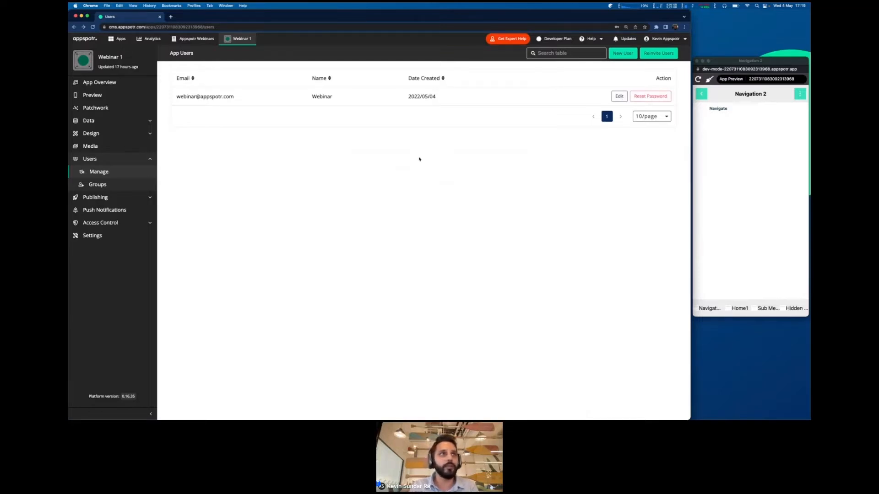
{"action": "left_click", "coordinate": [94, 185]}
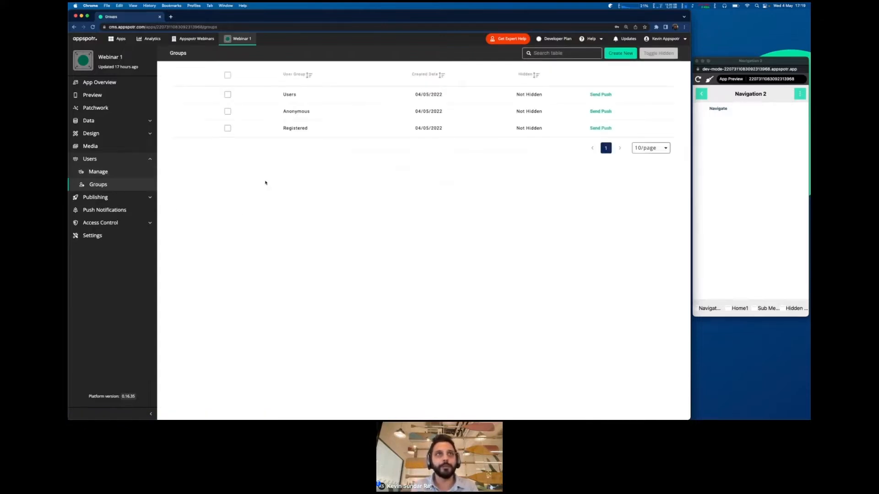
{"action": "left_click", "coordinate": [283, 95]}
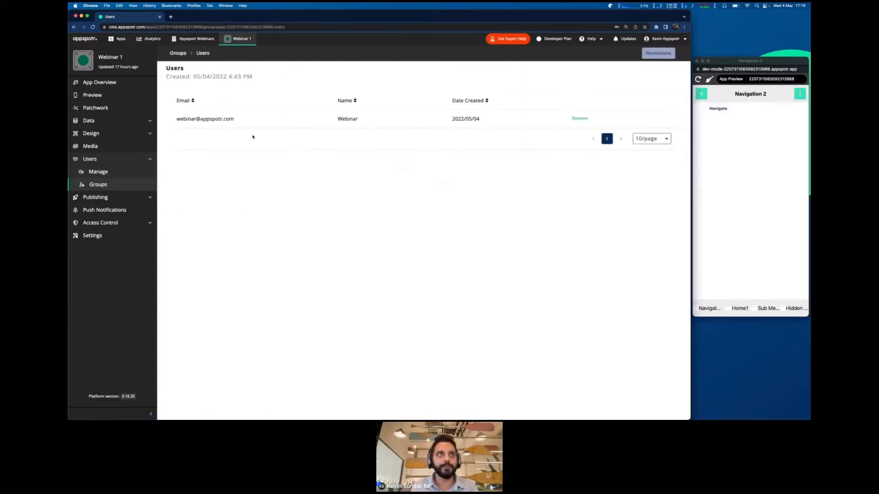
{"action": "left_click", "coordinate": [176, 53]}
{"action": "left_click", "coordinate": [255, 115]}
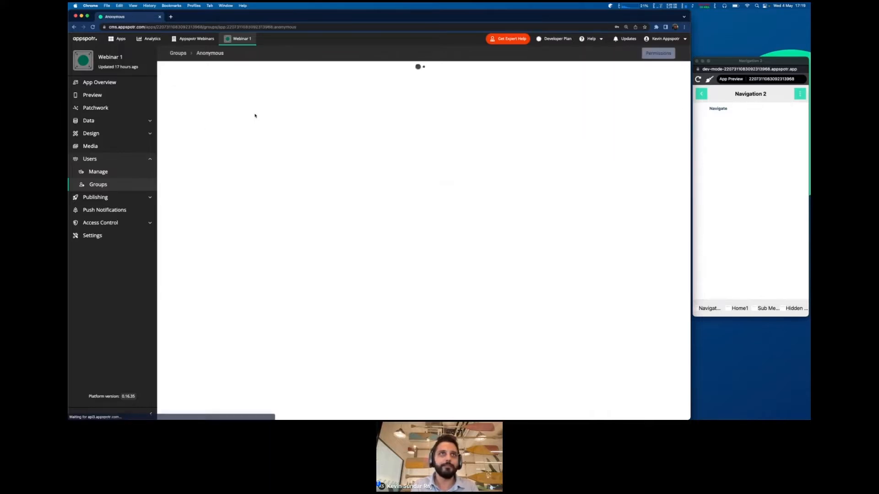
{"action": "left_click", "coordinate": [177, 53]}
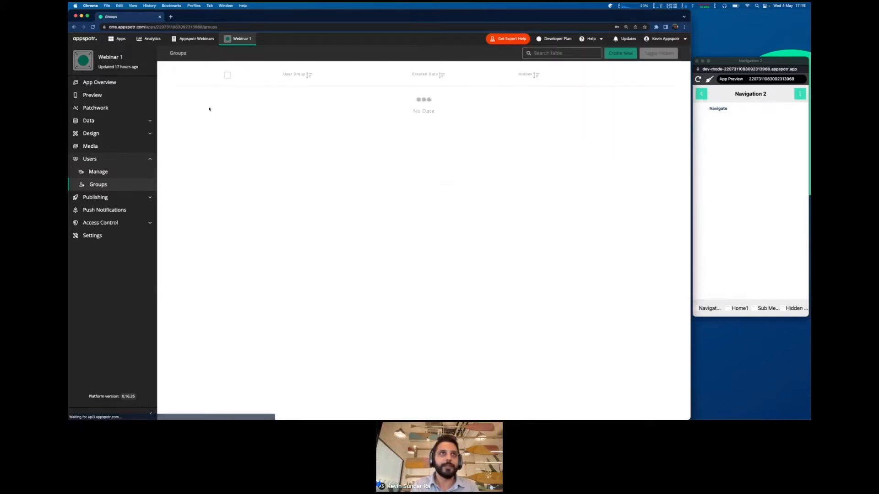
{"action": "left_click", "coordinate": [286, 127]}
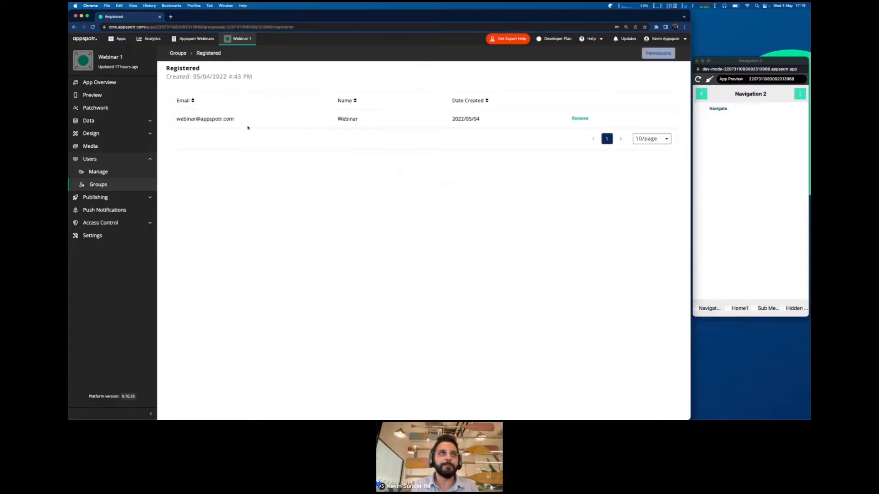
{"action": "left_click", "coordinate": [177, 53]}
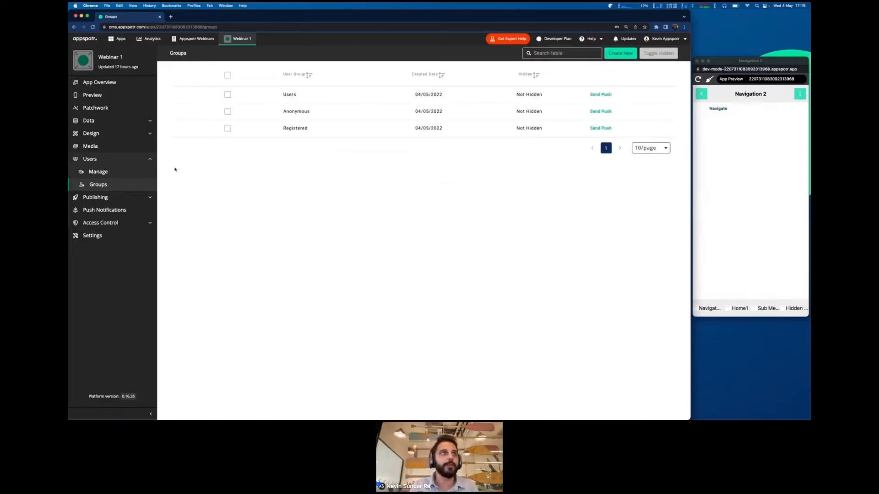
- Open the Patchwork editor and glance at the Let's build (1/3) slide before returning
{"action": "left_click", "coordinate": [113, 113]}
{"action": "key", "text": "ctrl+Right"}
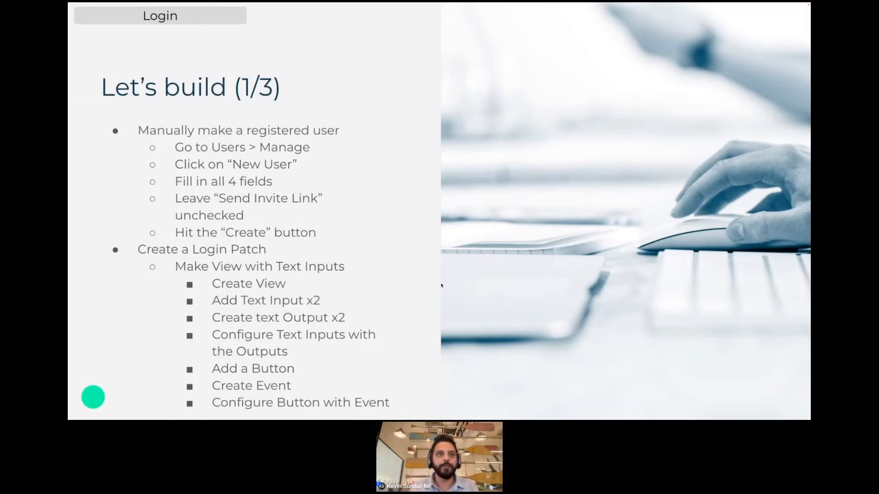
{"action": "key", "text": "ctrl+Left"}
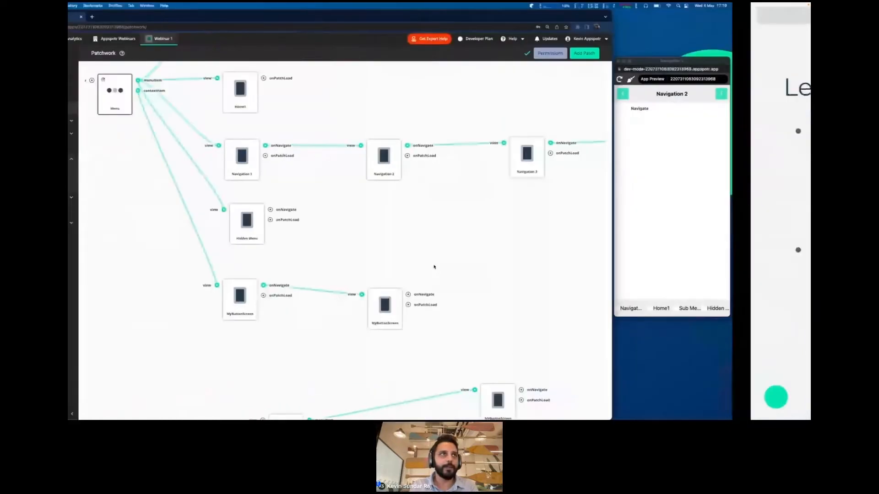
- Create a new view named Login from Design > Views
{"action": "left_click", "coordinate": [153, 135]}
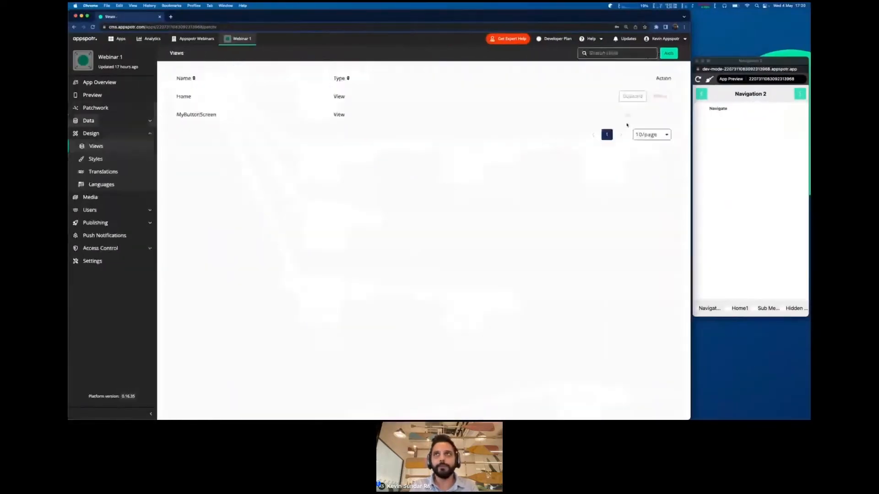
{"action": "left_click", "coordinate": [668, 53]}
{"action": "type", "text": "Login"}
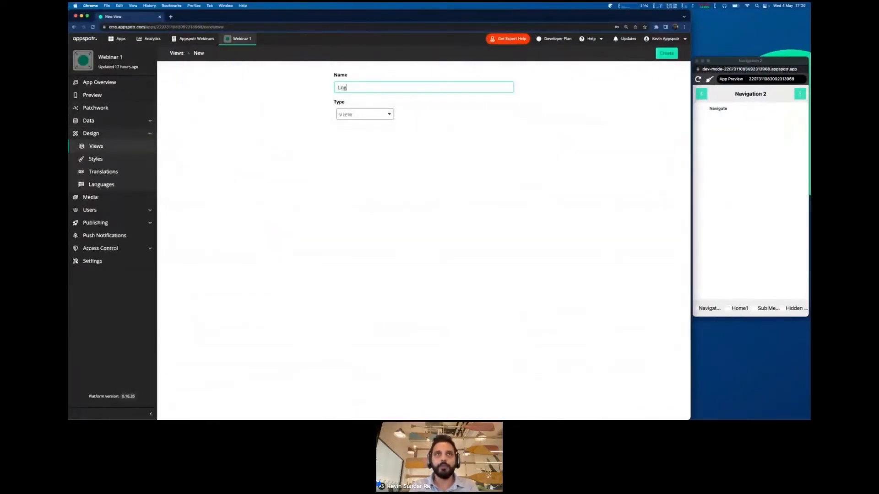
{"action": "left_click", "coordinate": [661, 54]}
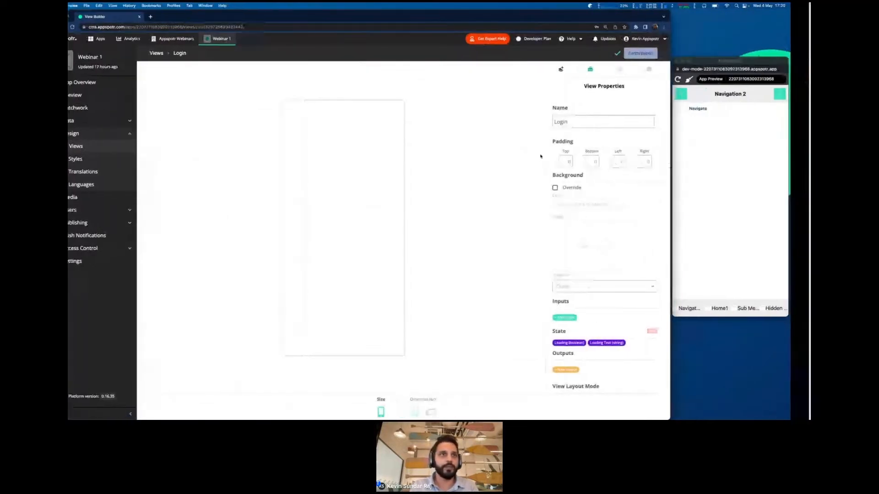
- Check the presentation slide, then show the View Builder's available components
{"action": "key", "text": "ctrl+Right"}
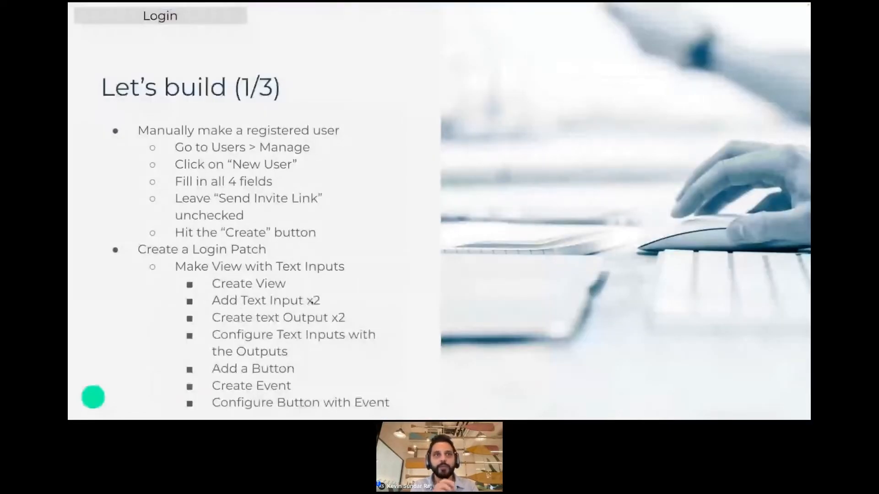
{"action": "key", "text": "ctrl+Left"}
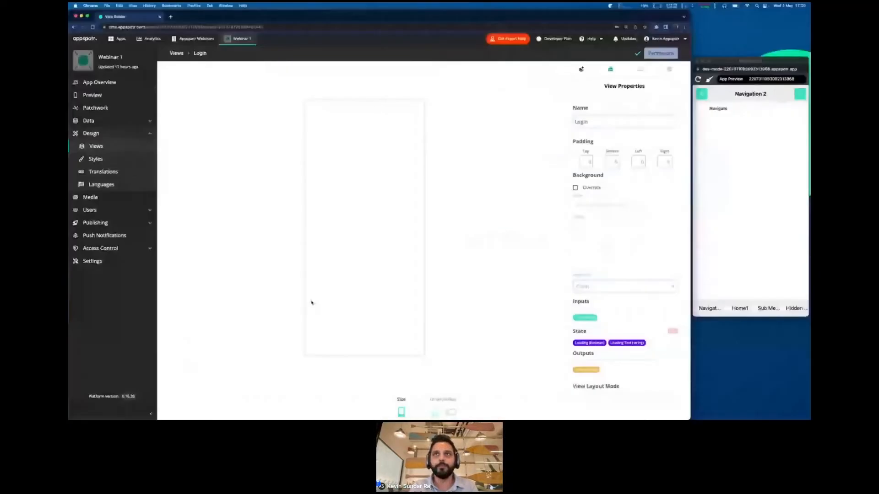
{"action": "left_click", "coordinate": [582, 69]}
{"action": "scroll", "coordinate": [640, 275], "scroll_direction": "down", "scroll_amount": 1}
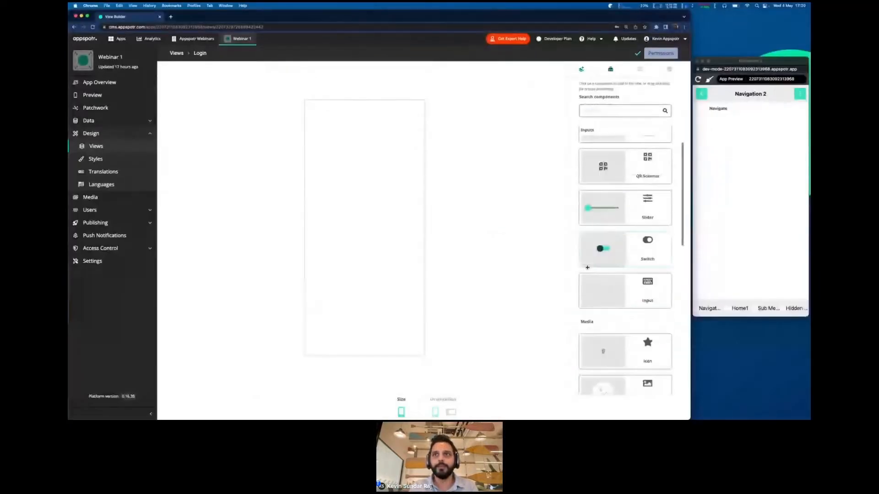
- Add five Input components to the Login view
{"action": "left_click", "coordinate": [608, 296]}
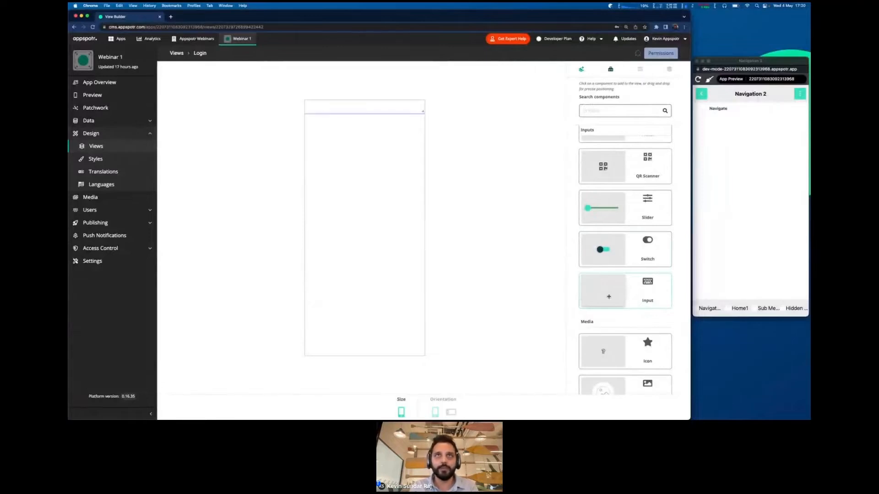
{"action": "left_click", "coordinate": [608, 296]}
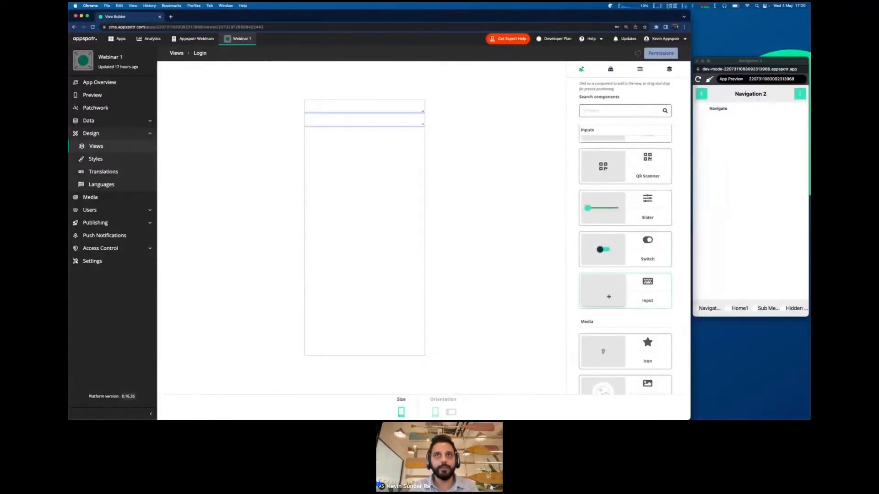
{"action": "left_click", "coordinate": [609, 297]}
{"action": "left_click", "coordinate": [609, 297]}
{"action": "left_click", "coordinate": [609, 297]}
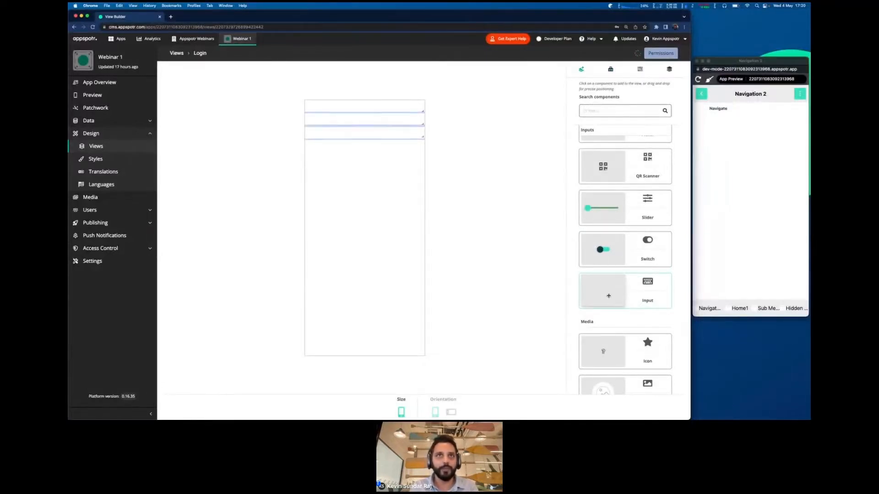
{"action": "left_click", "coordinate": [608, 297]}
- Remove the extra input components with Remove component and Delete, keeping two
{"action": "right_click", "coordinate": [394, 173]}
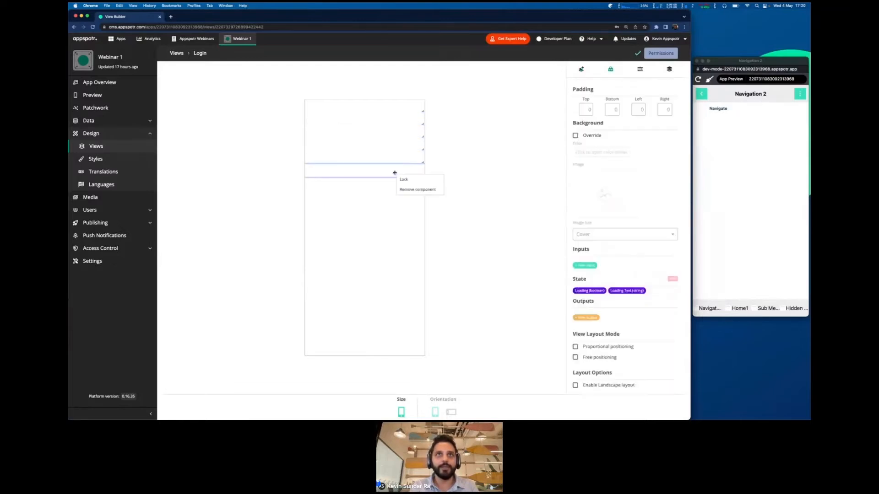
{"action": "left_click", "coordinate": [409, 189]}
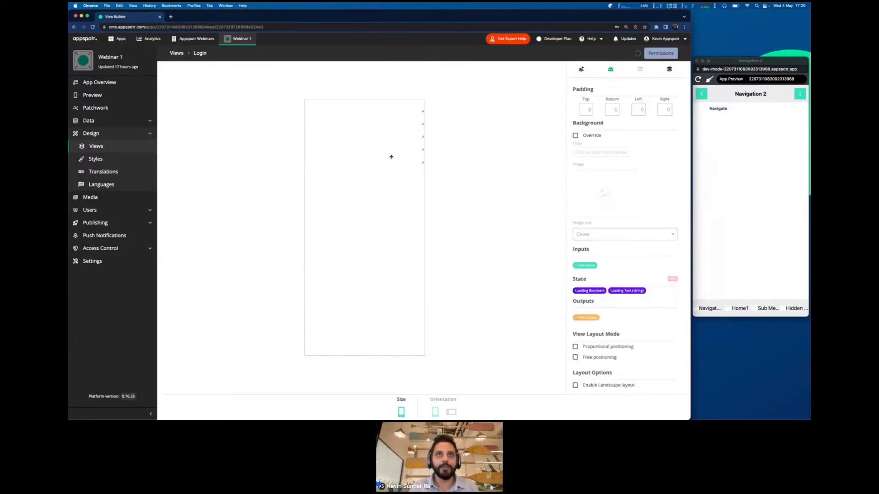
{"action": "key", "text": "Delete"}
{"action": "key", "text": "Return"}
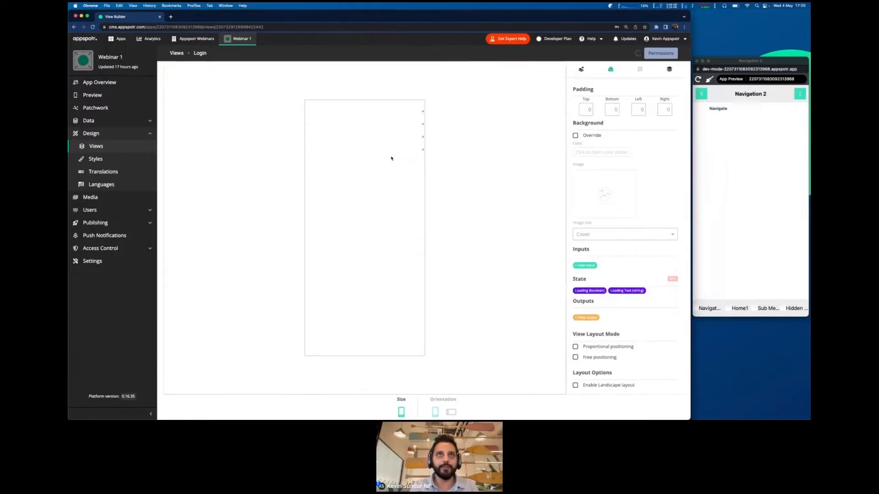
{"action": "key", "text": "Delete"}
{"action": "key", "text": "Return"}
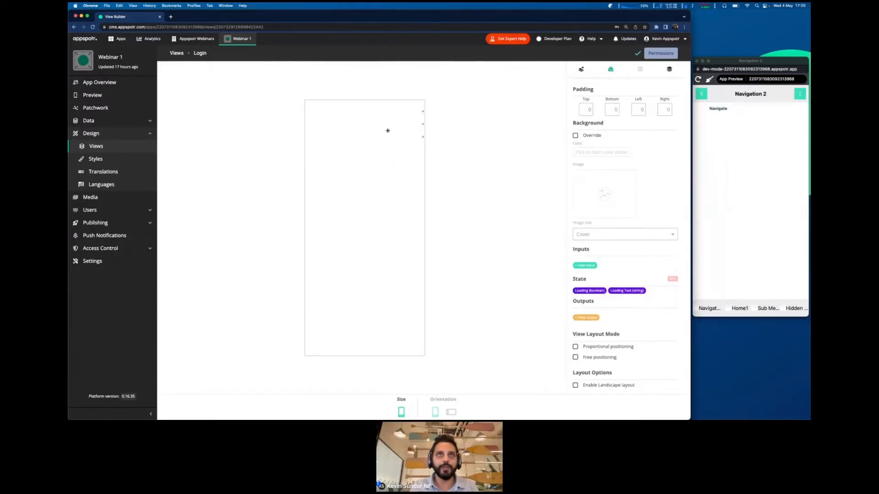
{"action": "key", "text": "Delete"}
{"action": "key", "text": "Return"}
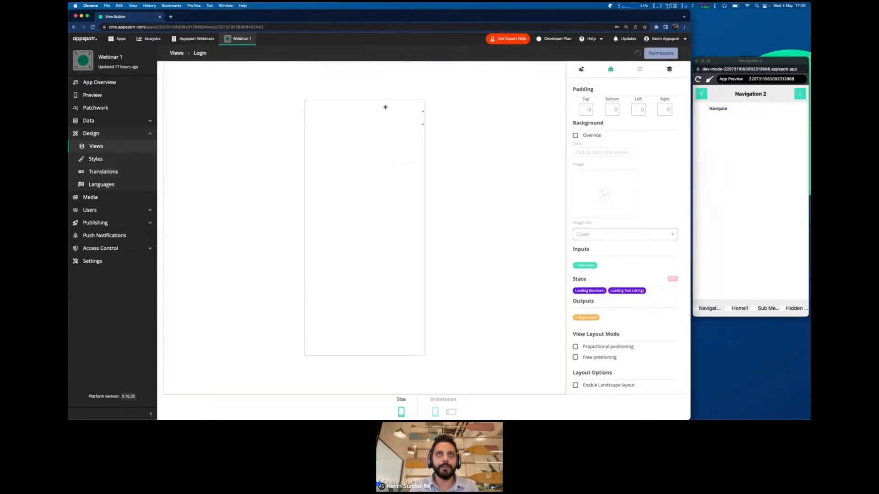
{"action": "key", "text": "ctrl+Right"}
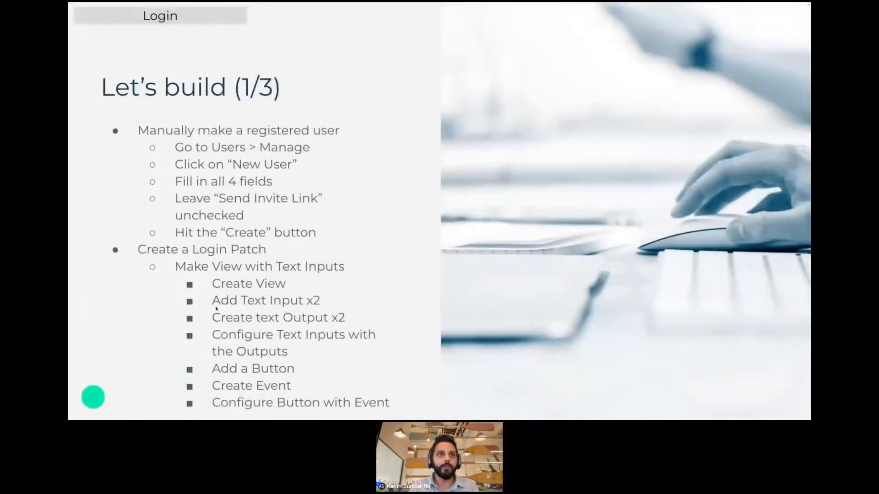
{"action": "key", "text": "ctrl+Left"}
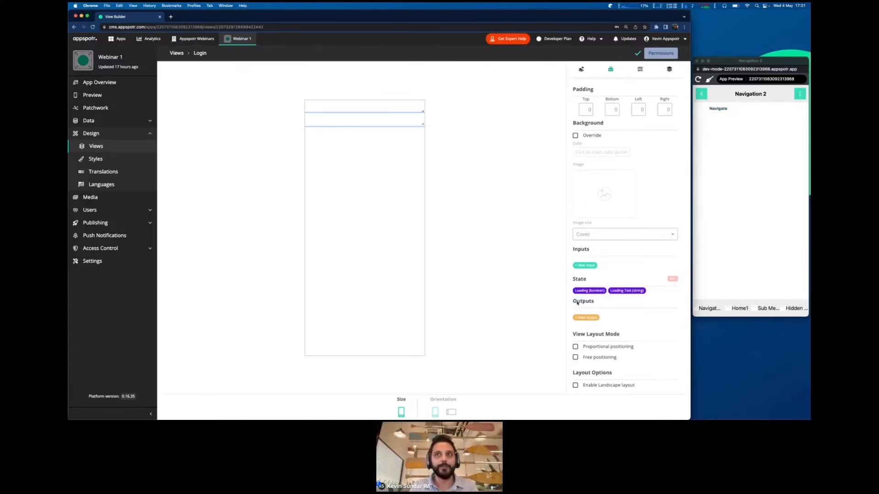
- Add a text output named email to the Login view
{"action": "left_click", "coordinate": [586, 317]}
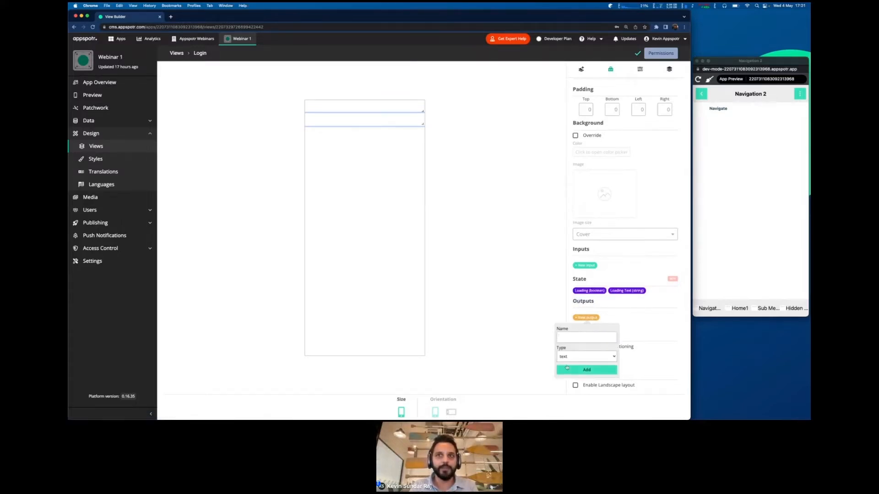
{"action": "left_click", "coordinate": [565, 341]}
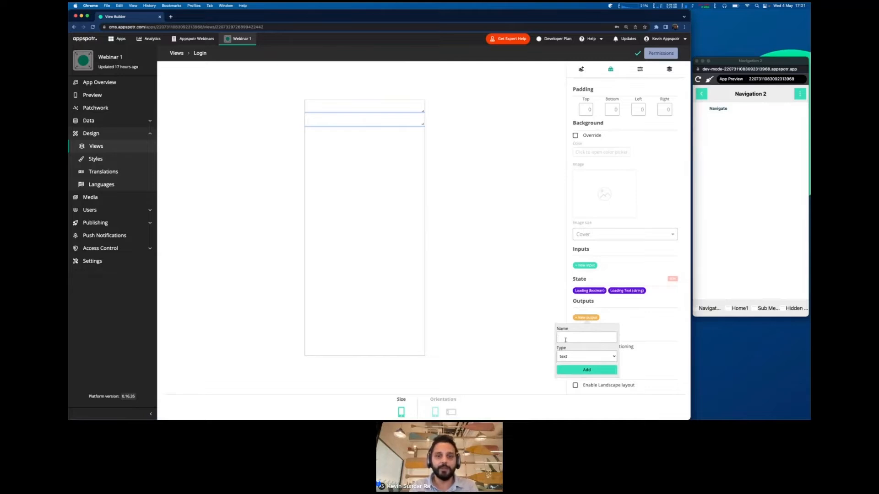
{"action": "type", "text": "email"}
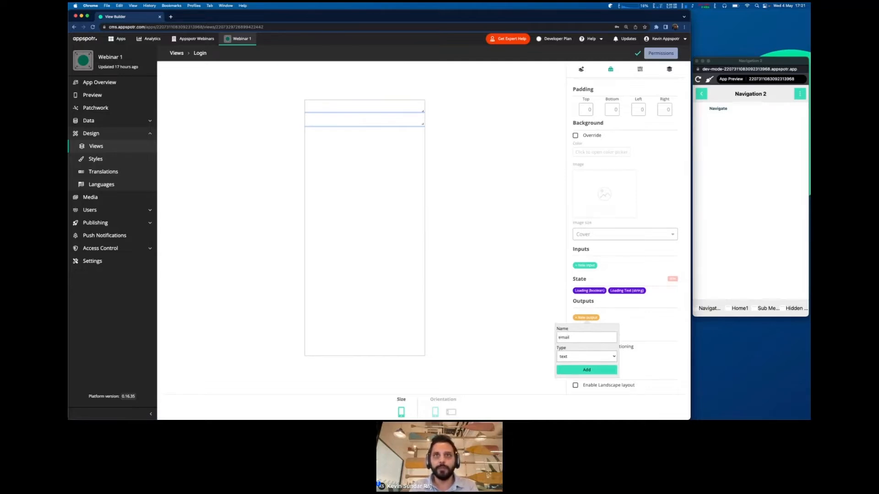
{"action": "left_click", "coordinate": [587, 371]}
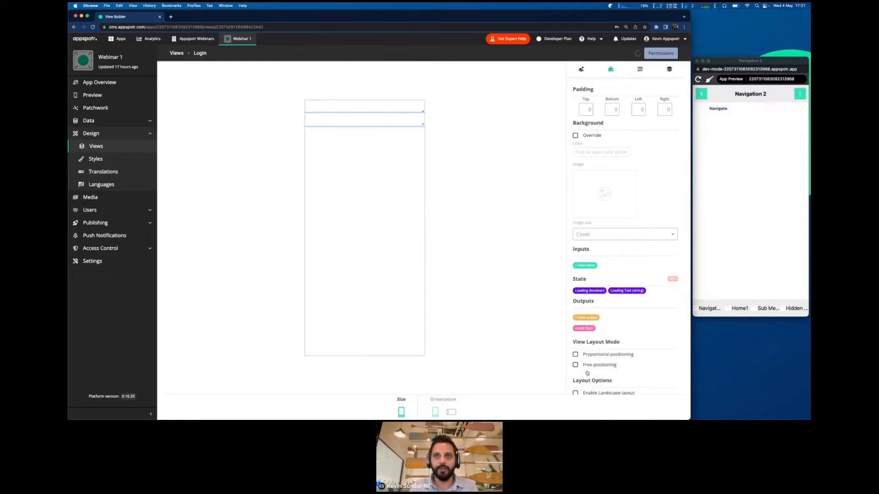
- Add a second text output named password, then check the Let's build checklist slide
{"action": "left_click", "coordinate": [580, 318]}
{"action": "type", "text": "password"}
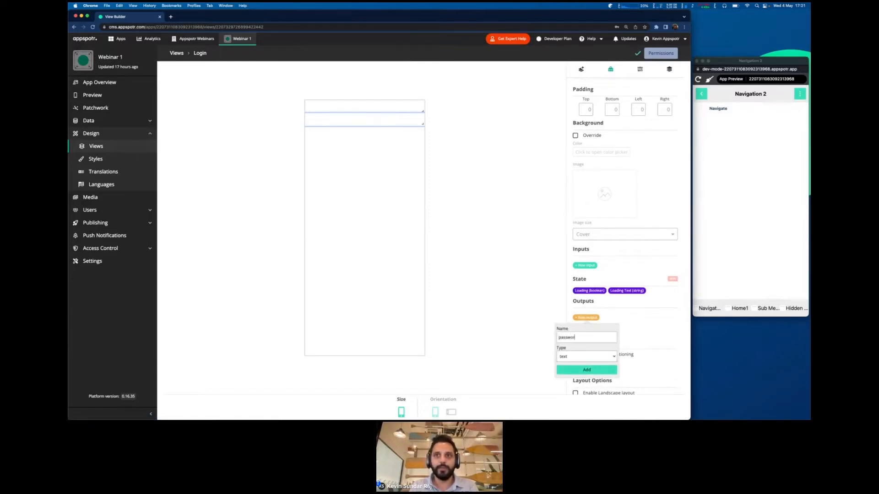
{"action": "left_click", "coordinate": [574, 371]}
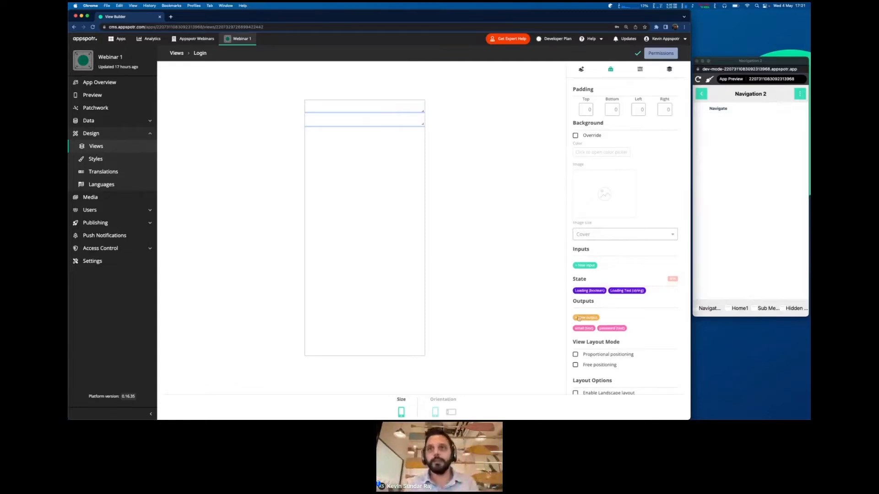
{"action": "scroll", "coordinate": [601, 328], "scroll_direction": "up", "scroll_amount": 2}
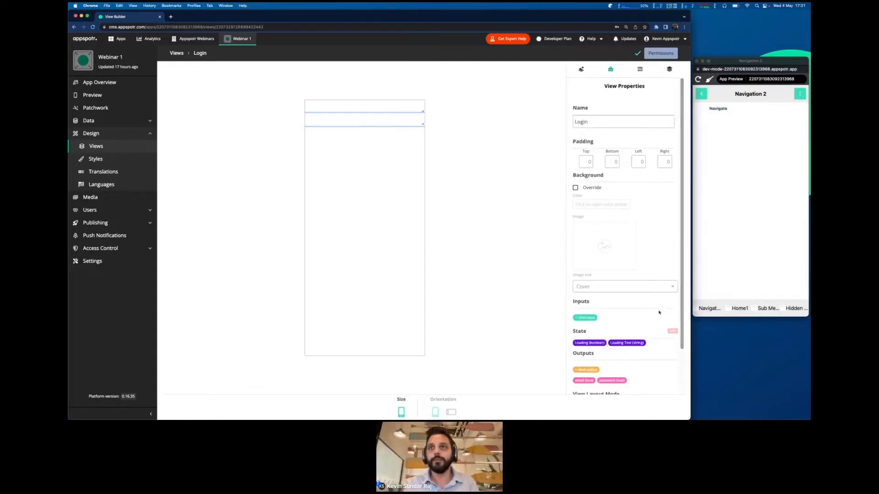
{"action": "scroll", "coordinate": [657, 314], "scroll_direction": "down", "scroll_amount": 3}
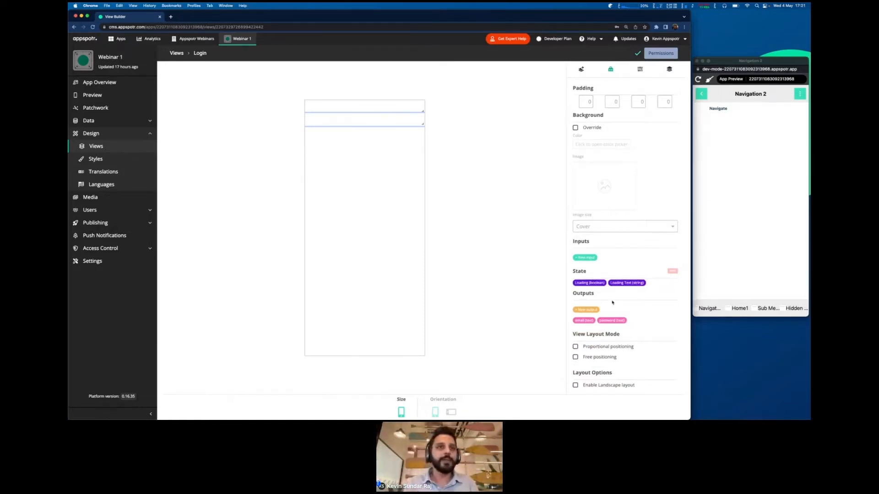
{"action": "key", "text": "ctrl+Right"}
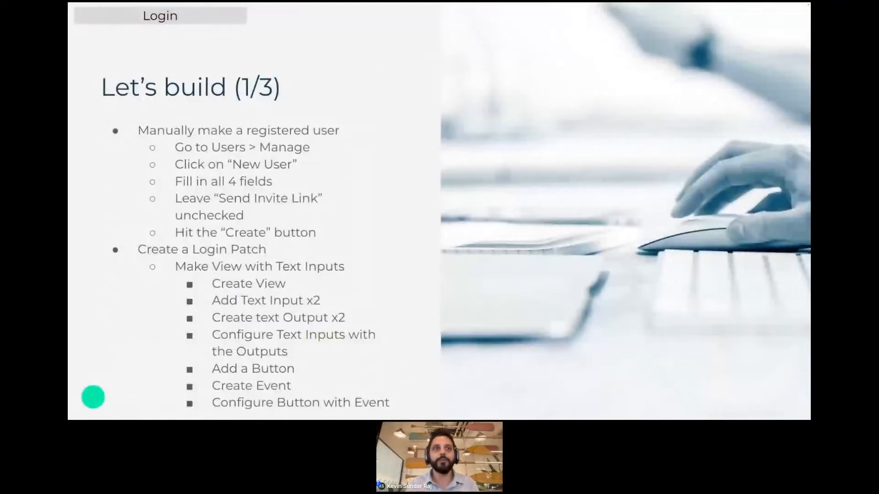
{"action": "key", "text": "ctrl+Left"}
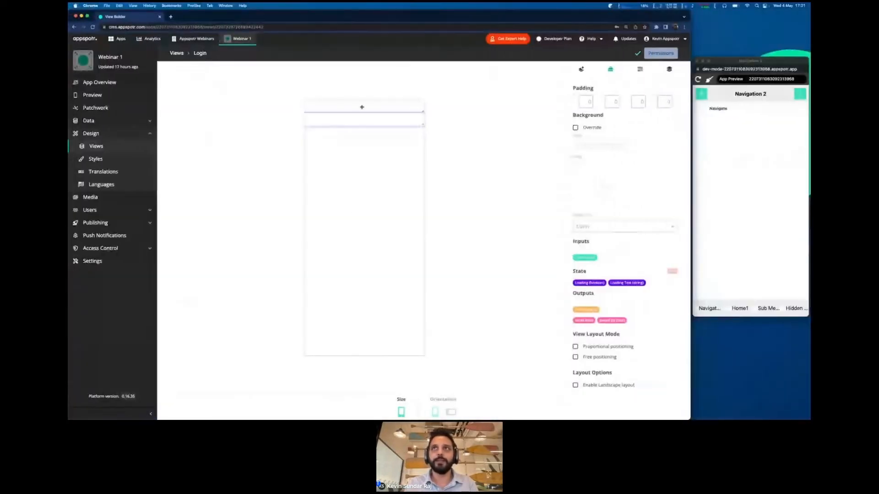
- In the first input's Data properties, set Output > Value to email
{"action": "left_click", "coordinate": [639, 69]}
{"action": "scroll", "coordinate": [645, 166], "scroll_direction": "down", "scroll_amount": 3}
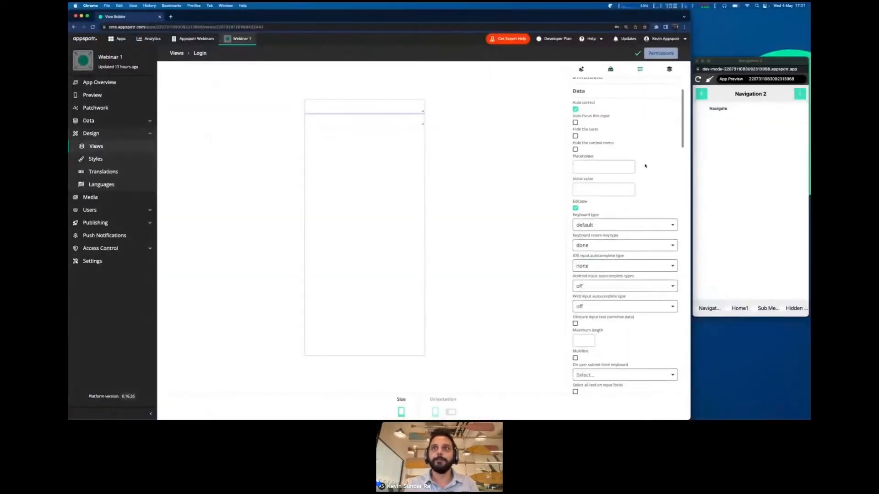
{"action": "scroll", "coordinate": [646, 165], "scroll_direction": "down", "scroll_amount": 10}
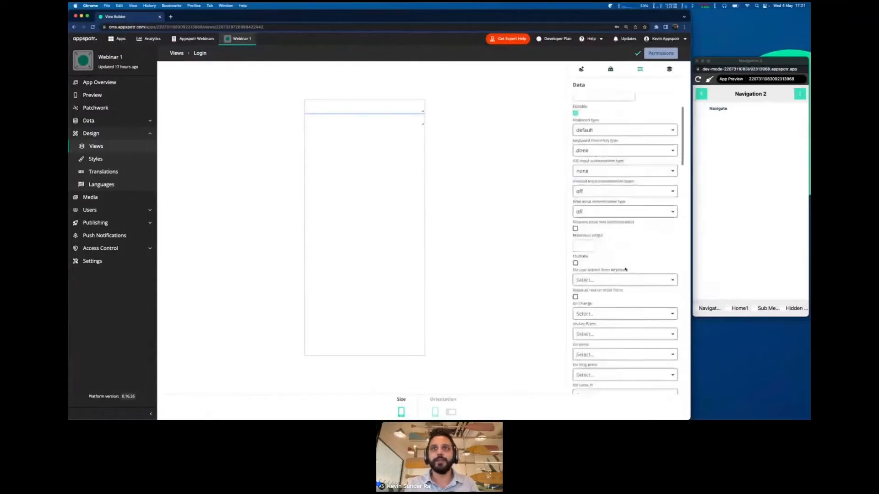
{"action": "scroll", "coordinate": [625, 269], "scroll_direction": "down", "scroll_amount": 7}
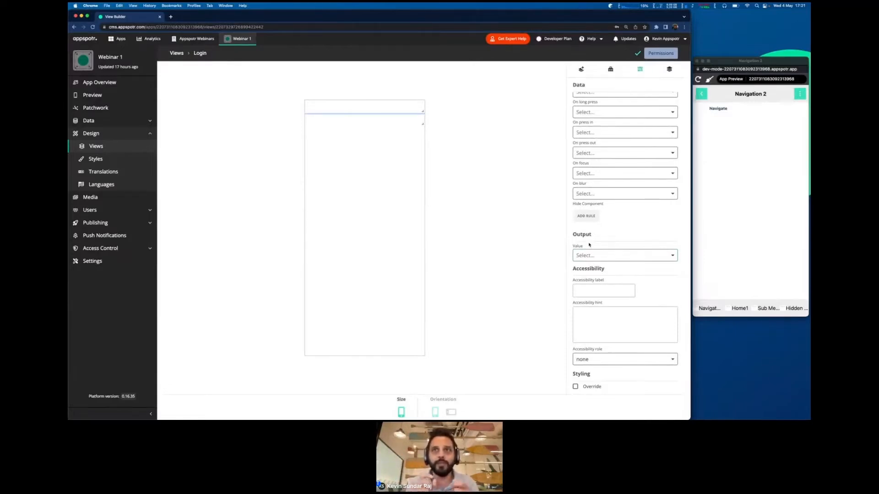
{"action": "left_click", "coordinate": [591, 256]}
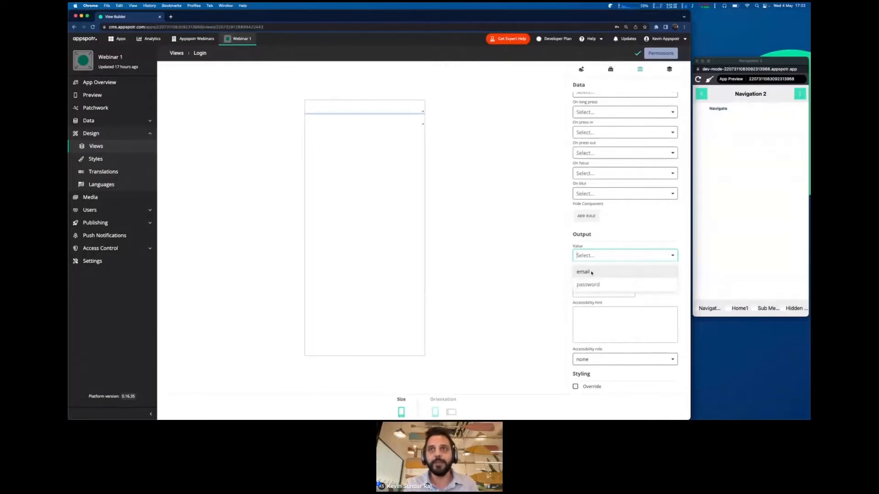
{"action": "left_click", "coordinate": [591, 272]}
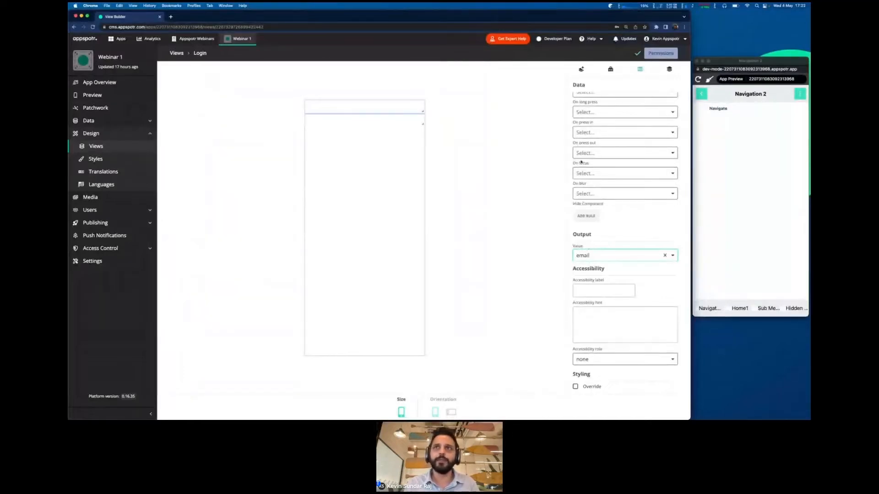
{"action": "scroll", "coordinate": [582, 162], "scroll_direction": "up", "scroll_amount": 10}
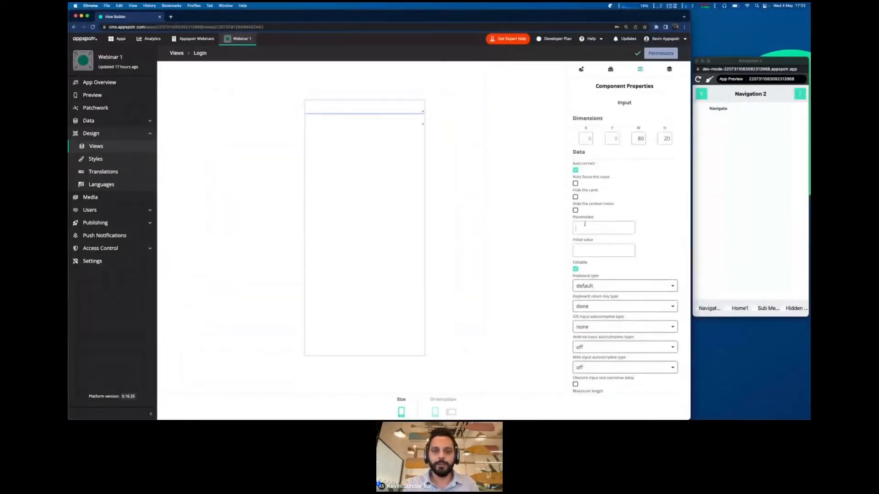
- Give the first input the placeholder Email and keep the default keyboard type
{"action": "type", "text": "Email"}
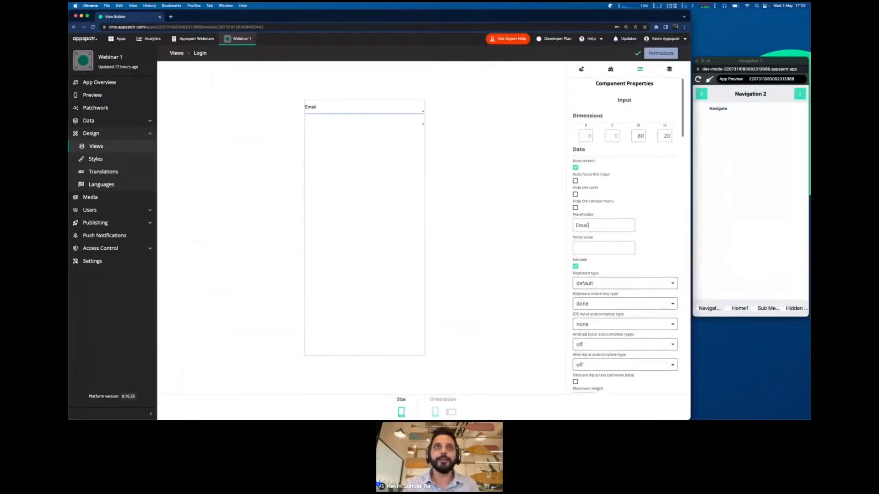
{"action": "scroll", "coordinate": [625, 235], "scroll_direction": "down", "scroll_amount": 1}
{"action": "scroll", "coordinate": [585, 205], "scroll_direction": "down", "scroll_amount": 3}
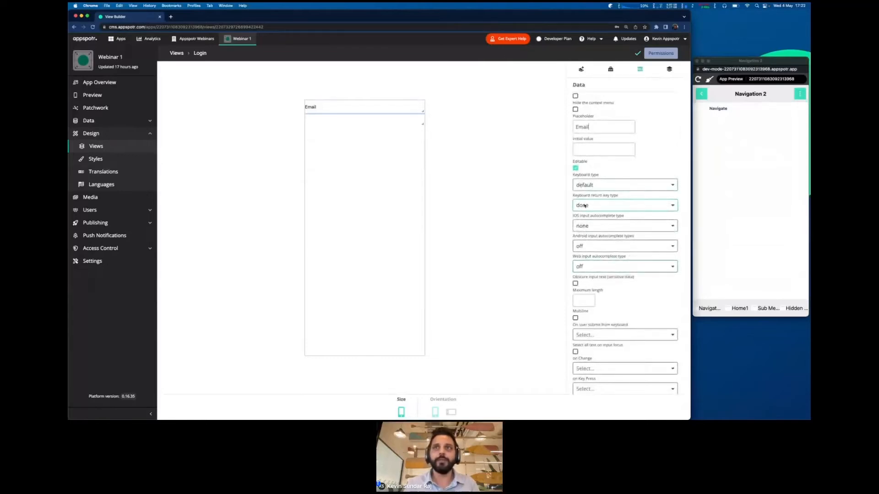
{"action": "left_click", "coordinate": [595, 185]}
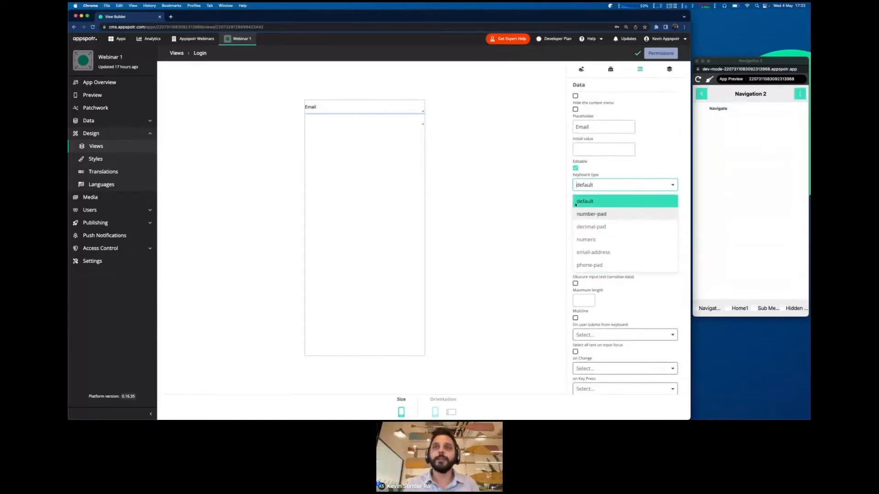
{"action": "left_click", "coordinate": [576, 202]}
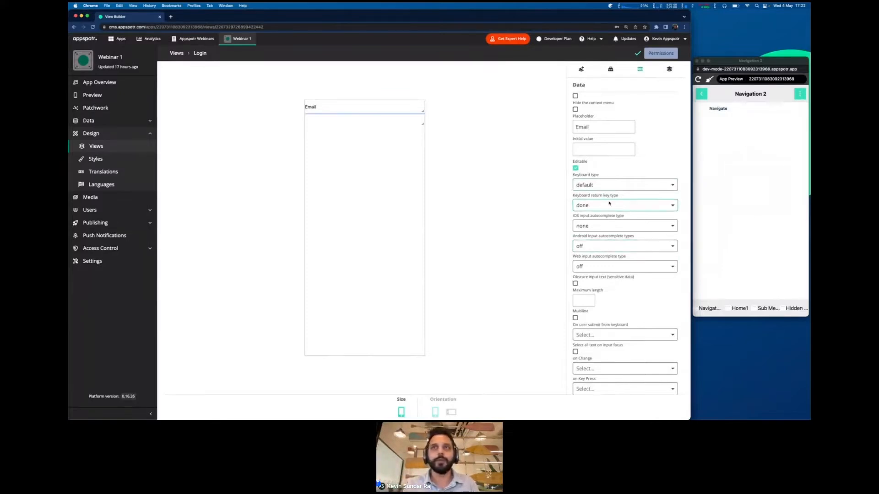
- Look over the initial value field, then select the second input below Email
{"action": "scroll", "coordinate": [578, 197], "scroll_direction": "down", "scroll_amount": 2}
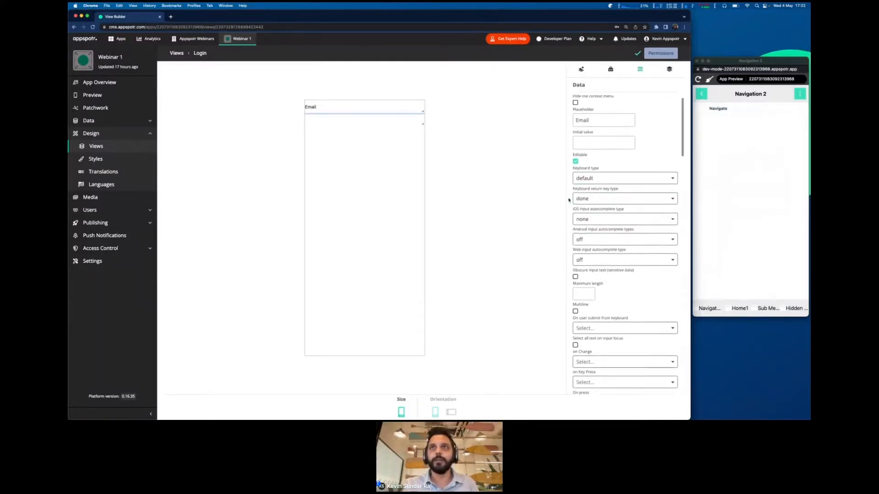
{"action": "scroll", "coordinate": [581, 160], "scroll_direction": "up", "scroll_amount": 3}
{"action": "left_click", "coordinate": [582, 157]}
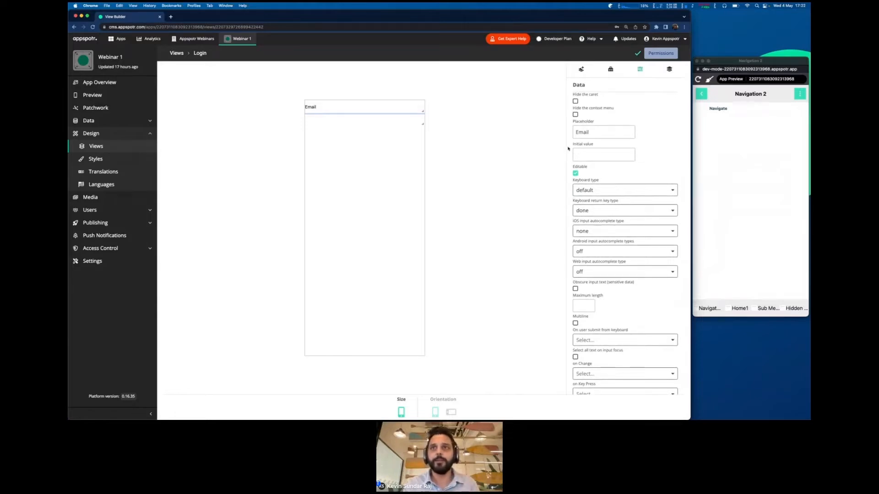
{"action": "scroll", "coordinate": [569, 160], "scroll_direction": "down", "scroll_amount": 10}
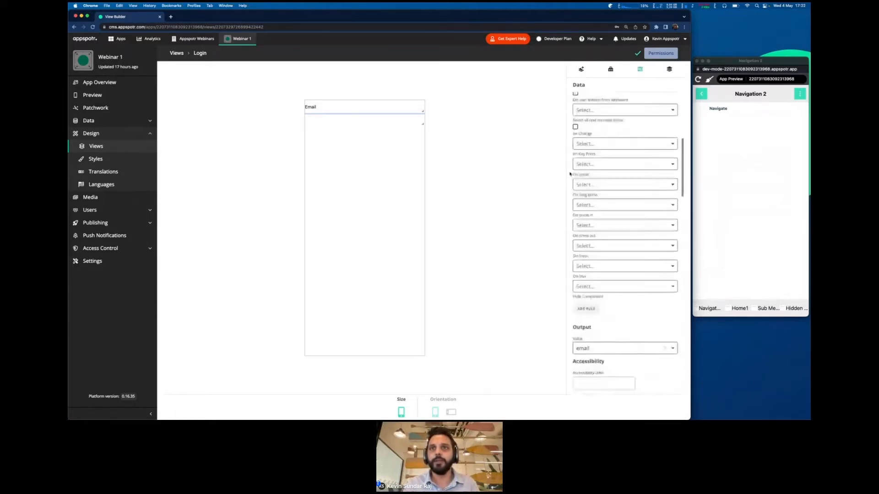
{"action": "scroll", "coordinate": [581, 201], "scroll_direction": "up", "scroll_amount": 10}
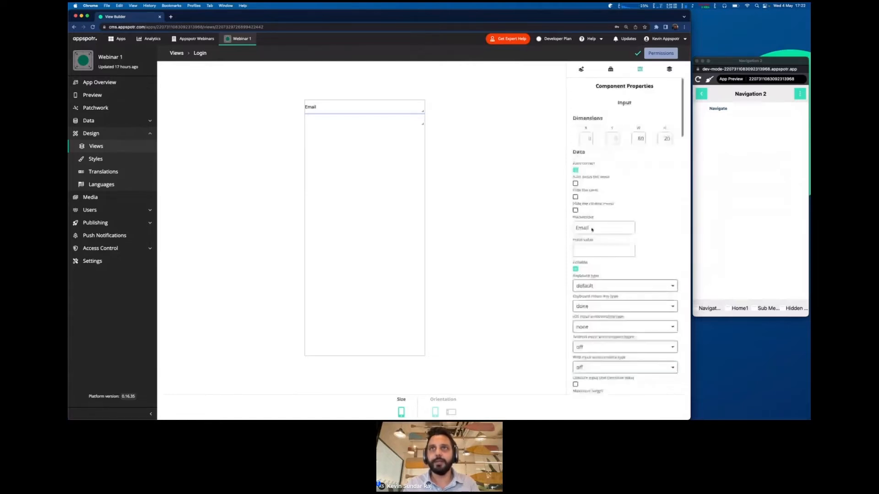
{"action": "left_click", "coordinate": [330, 120]}
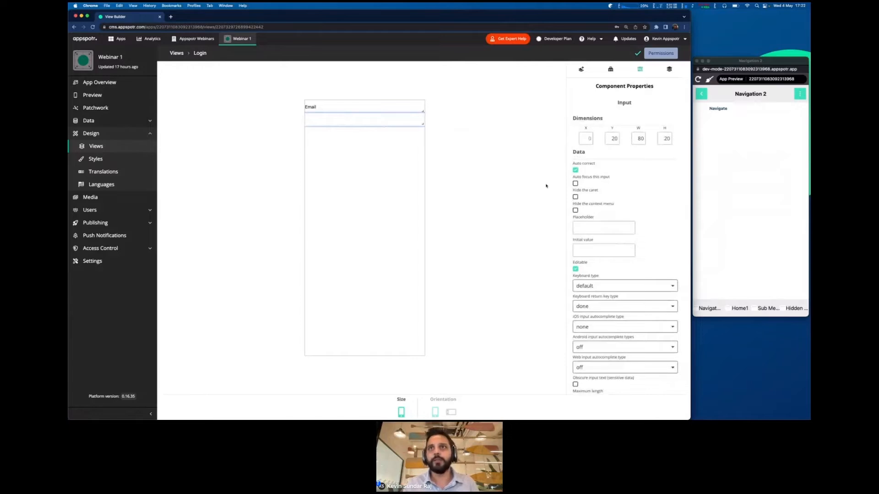
- Set the second input's Output > Value to password and its placeholder to 'Password'
{"action": "scroll", "coordinate": [576, 218], "scroll_direction": "down", "scroll_amount": 10}
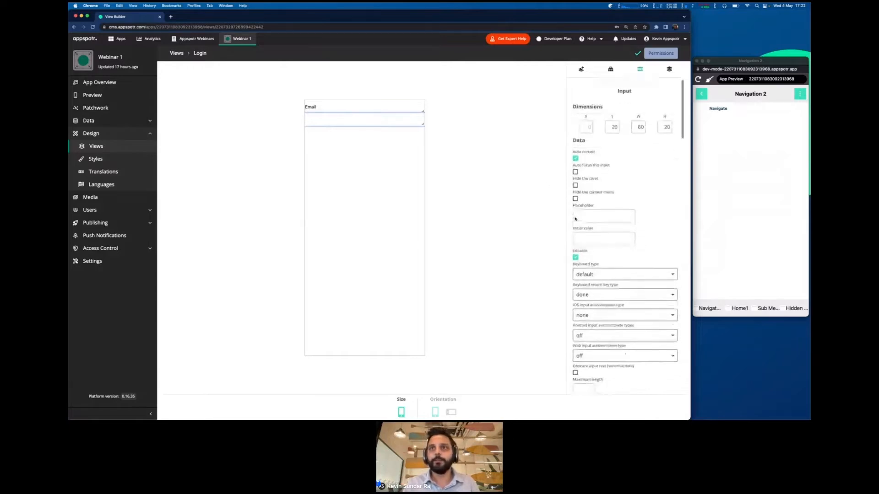
{"action": "left_click", "coordinate": [582, 204]}
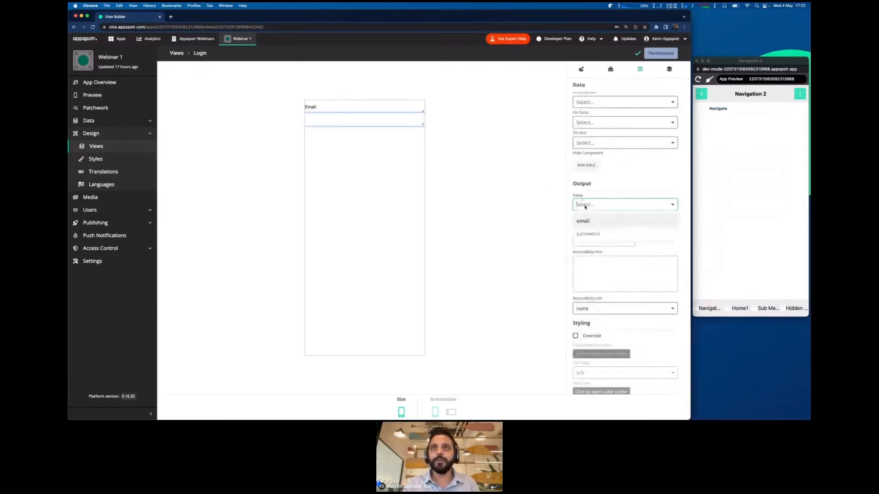
{"action": "left_click", "coordinate": [583, 232]}
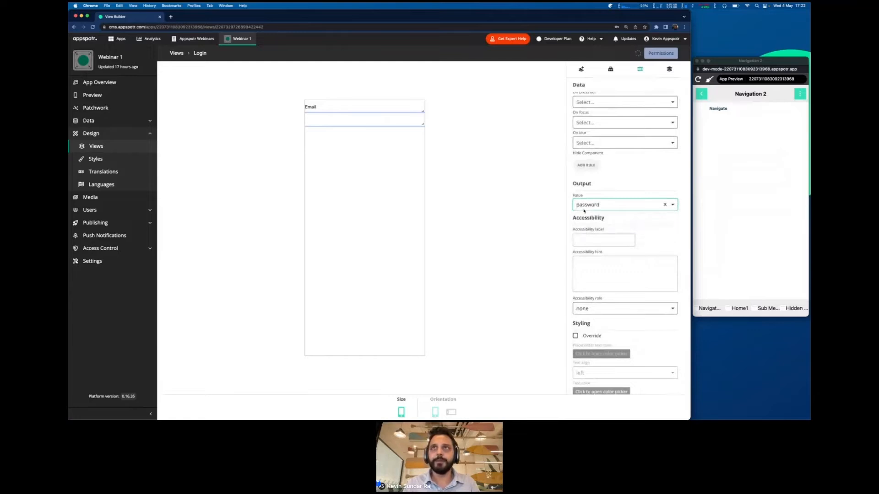
{"action": "scroll", "coordinate": [582, 201], "scroll_direction": "up", "scroll_amount": 5}
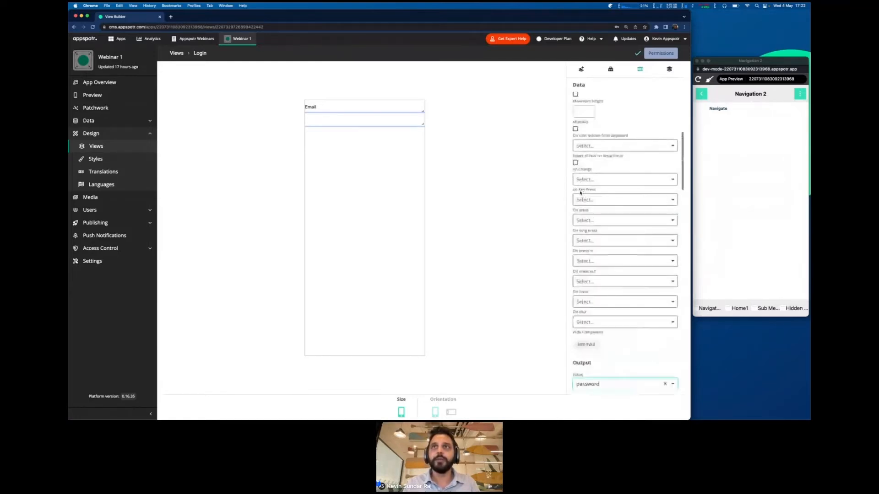
{"action": "scroll", "coordinate": [580, 192], "scroll_direction": "up", "scroll_amount": 5}
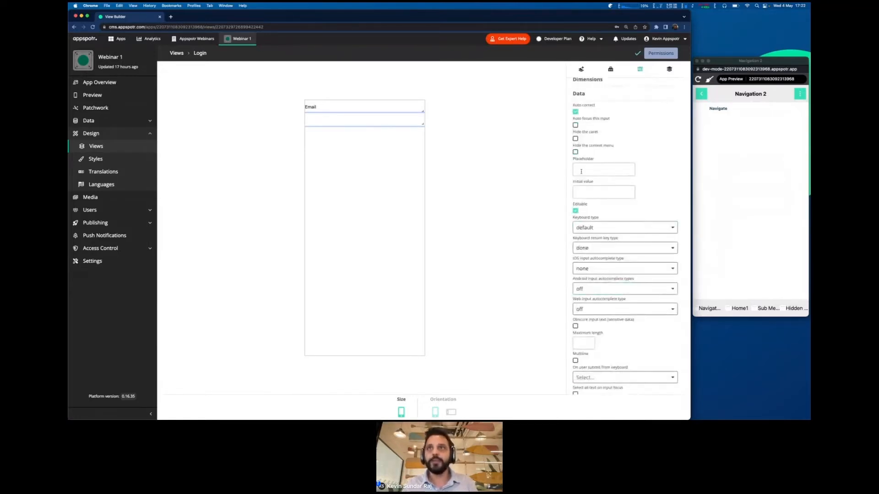
{"action": "left_click", "coordinate": [581, 171]}
{"action": "type", "text": "Password"}
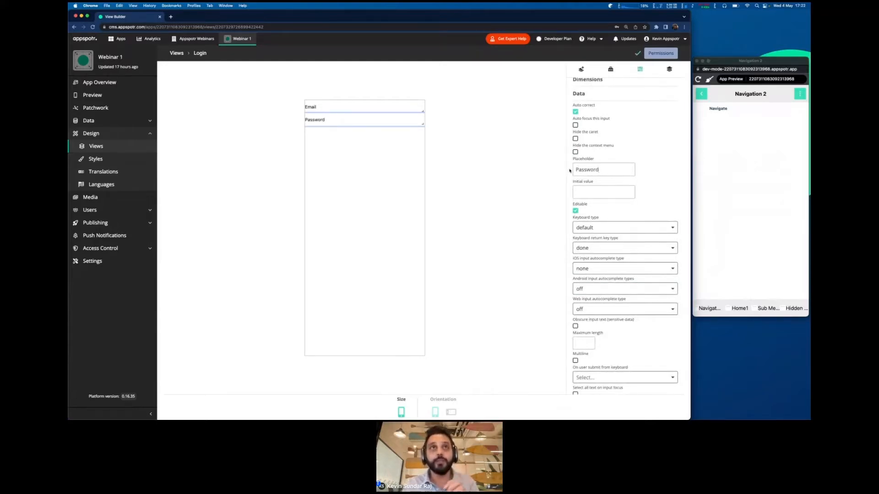
{"action": "scroll", "coordinate": [572, 192], "scroll_direction": "down", "scroll_amount": 3}
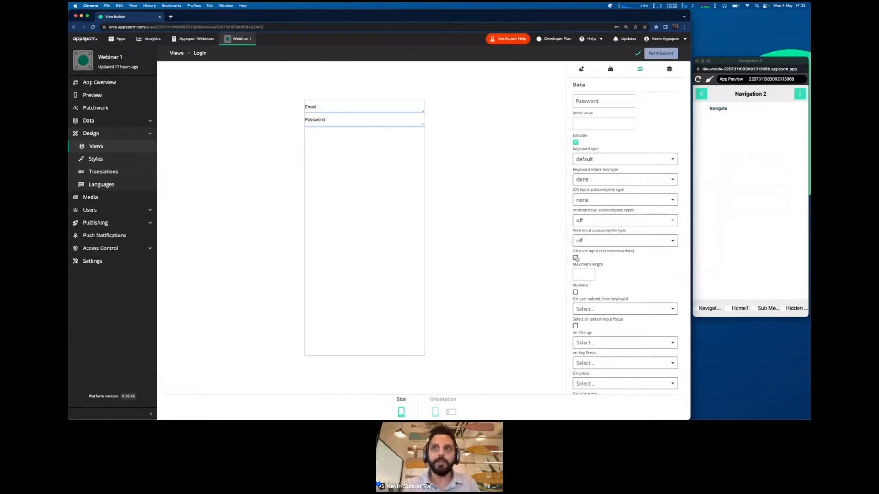
- Enable 'Obscure input text (sensitive data)' on the password input
{"action": "left_click_drag", "start_coordinate": [573, 252], "coordinate": [635, 255]}
{"action": "left_click", "coordinate": [576, 257]}
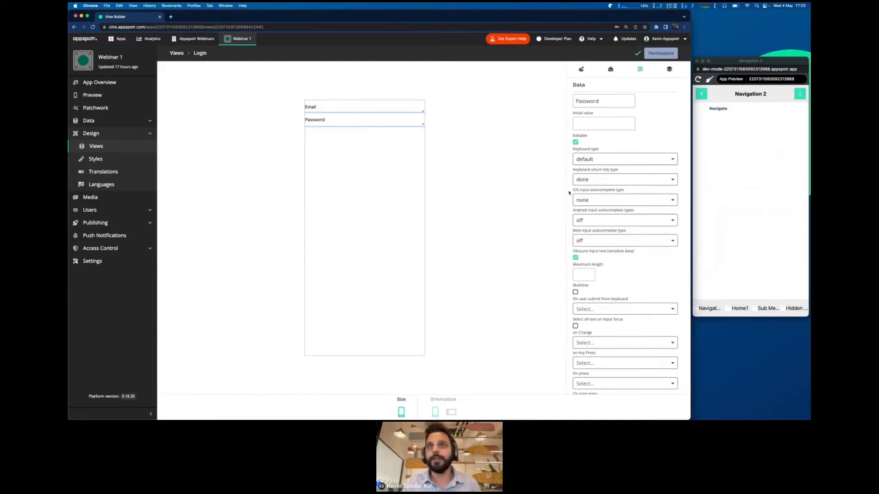
{"action": "scroll", "coordinate": [570, 197], "scroll_direction": "down", "scroll_amount": 3}
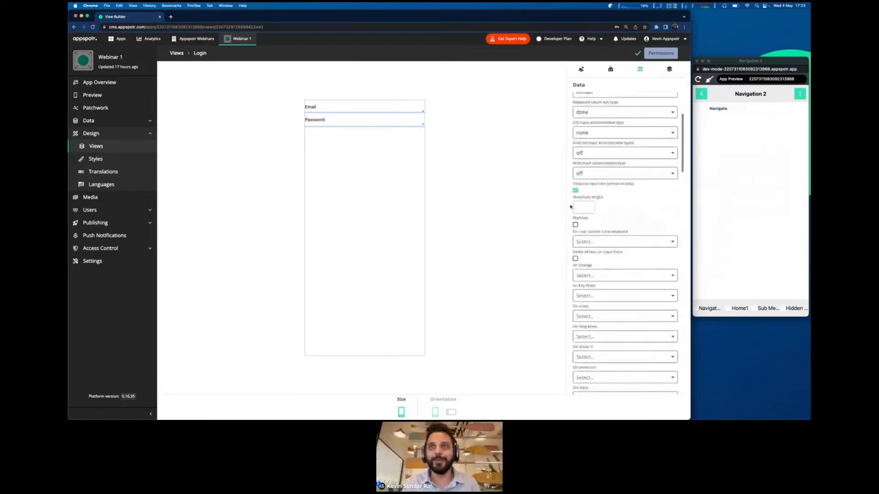
{"action": "scroll", "coordinate": [569, 207], "scroll_direction": "up", "scroll_amount": 8}
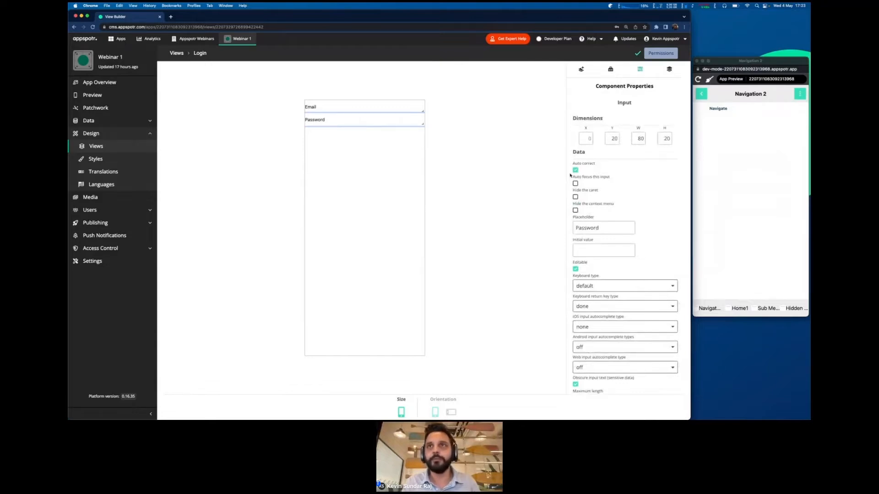
{"action": "scroll", "coordinate": [570, 175], "scroll_direction": "down", "scroll_amount": 10}
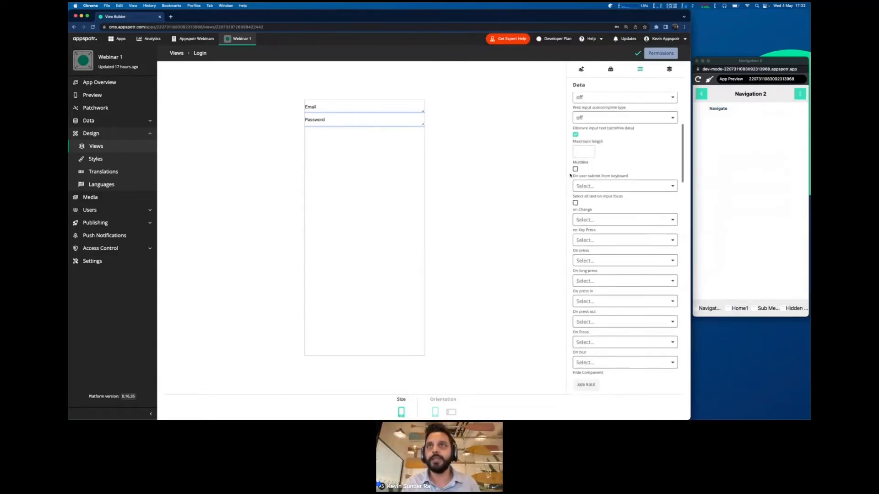
{"action": "scroll", "coordinate": [570, 175], "scroll_direction": "up", "scroll_amount": 6}
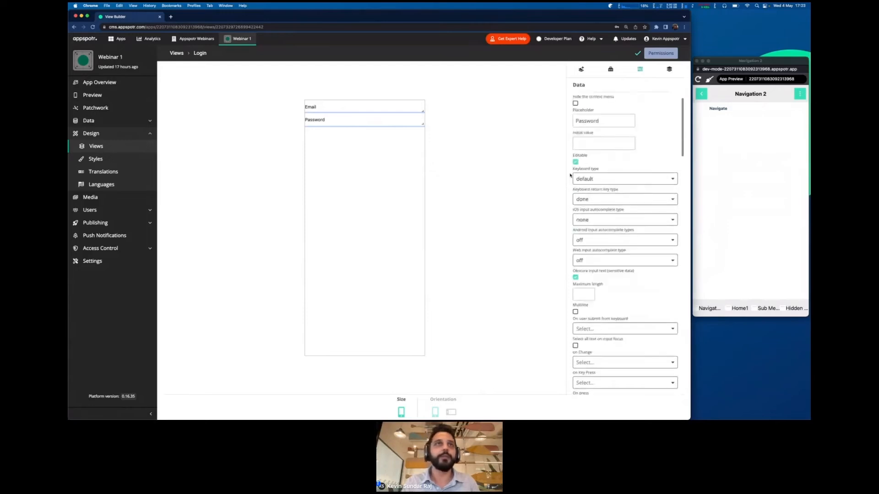
- Review the password input's settings and switch to the Let's build (1/3) slide
{"action": "scroll", "coordinate": [615, 249], "scroll_direction": "down", "scroll_amount": 12}
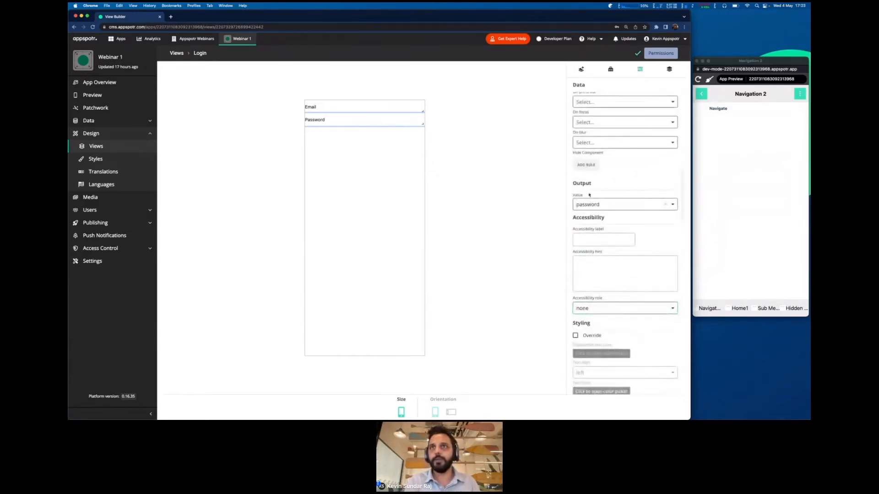
{"action": "scroll", "coordinate": [585, 202], "scroll_direction": "up", "scroll_amount": 13}
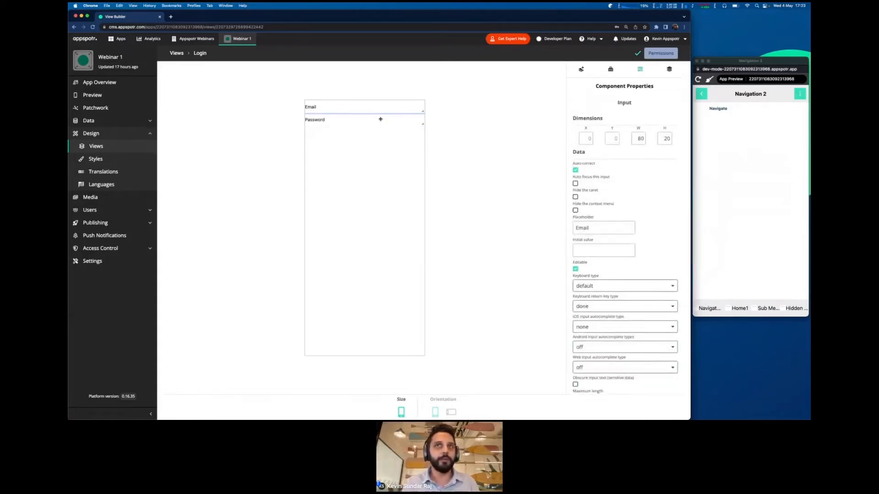
{"action": "scroll", "coordinate": [572, 245], "scroll_direction": "down", "scroll_amount": 8}
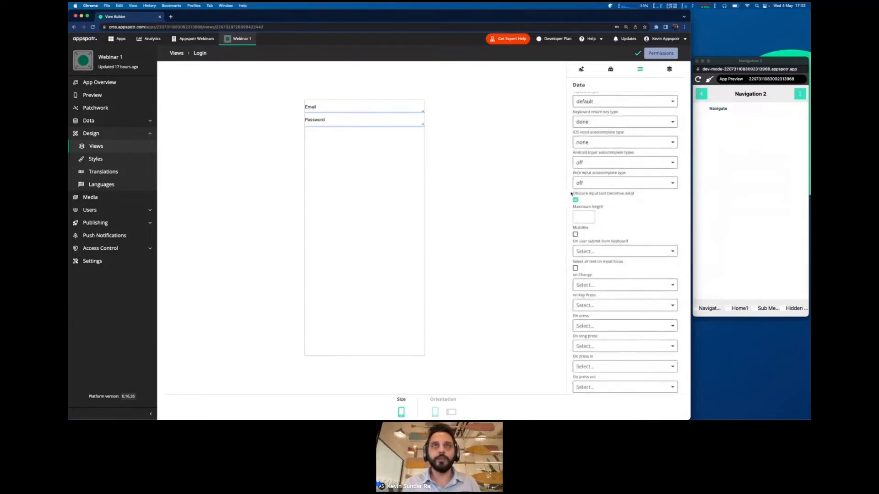
{"action": "scroll", "coordinate": [571, 193], "scroll_direction": "up", "scroll_amount": 8}
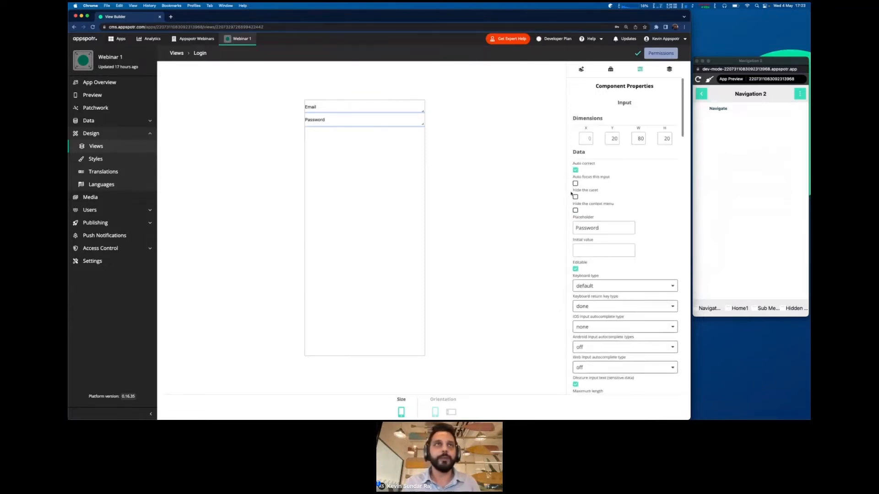
{"action": "key", "text": "ctrl+Right"}
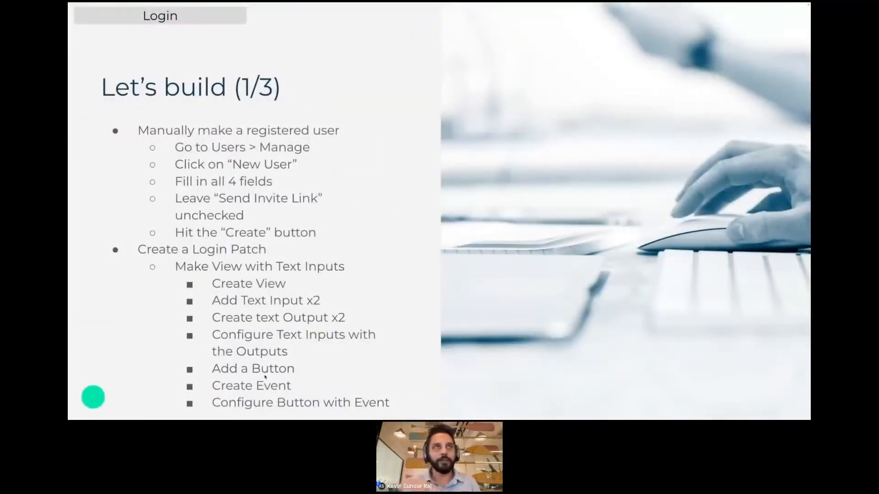
- Add a Touchable text button below the password field and label it 'Log in'
{"action": "key", "text": "ctrl+Left"}
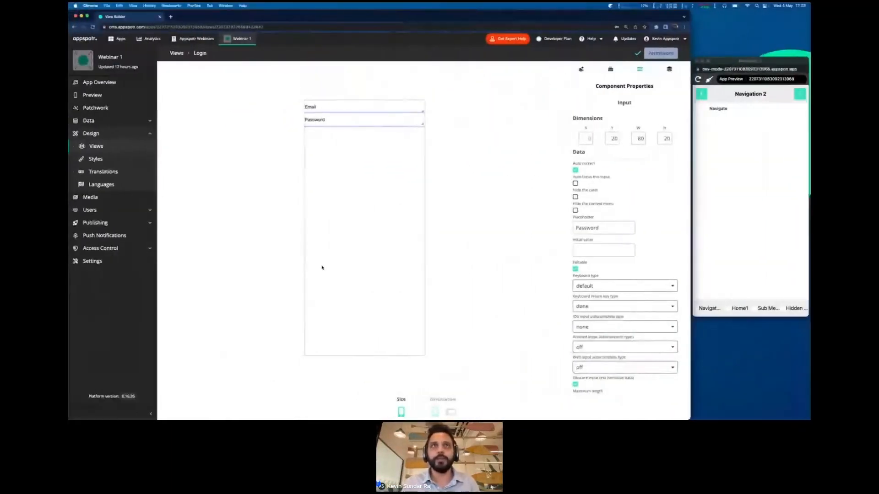
{"action": "left_click", "coordinate": [581, 68]}
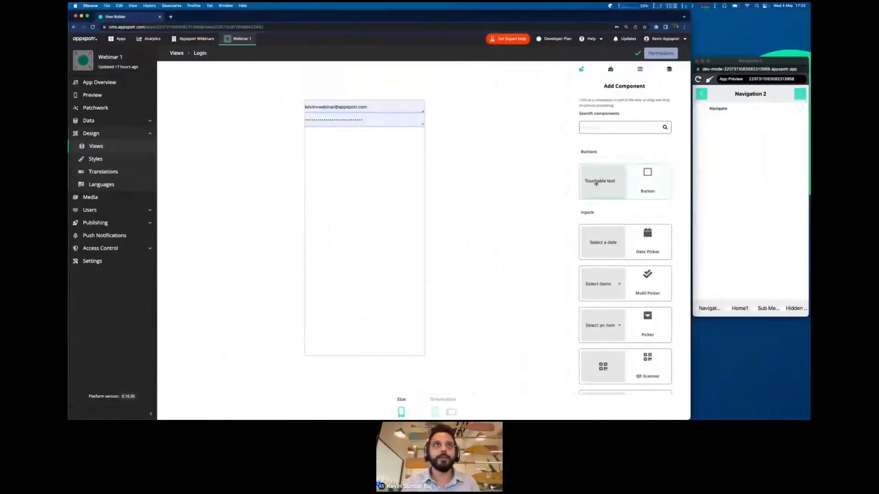
{"action": "left_click", "coordinate": [596, 183]}
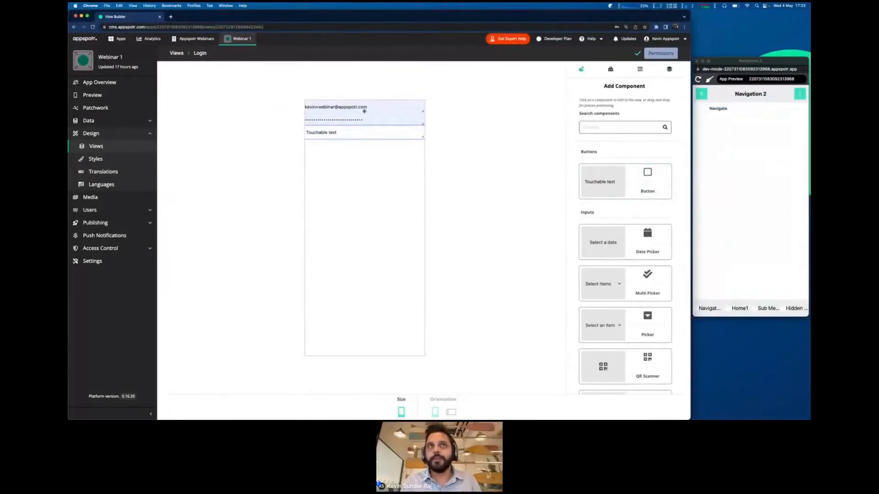
{"action": "left_click", "coordinate": [632, 74]}
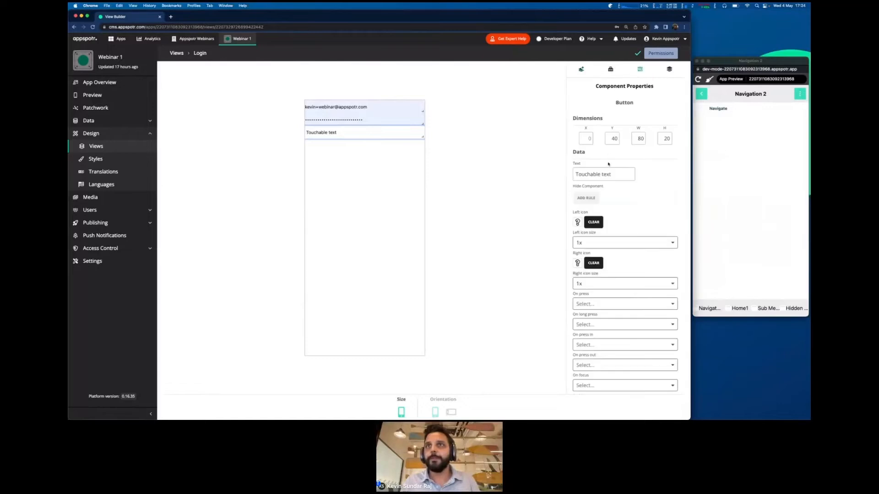
{"action": "triple_click", "coordinate": [596, 175]}
{"action": "key", "text": "BackSpace"}
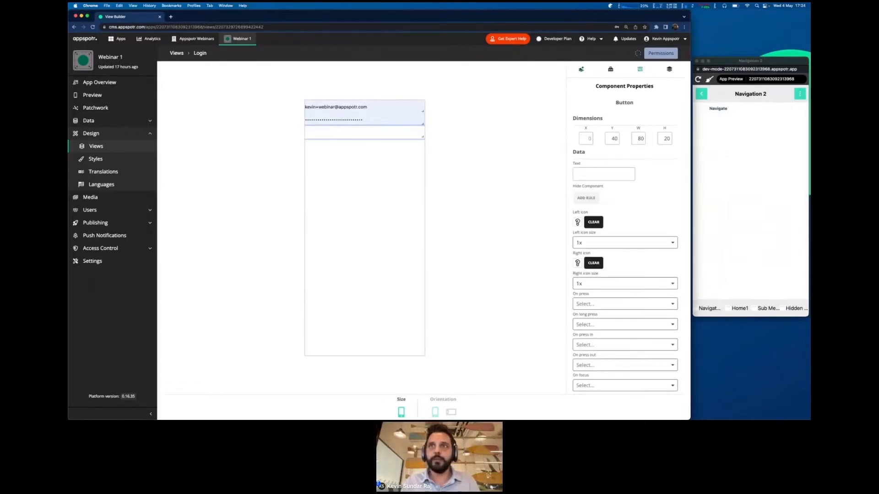
{"action": "type", "text": "Log"}
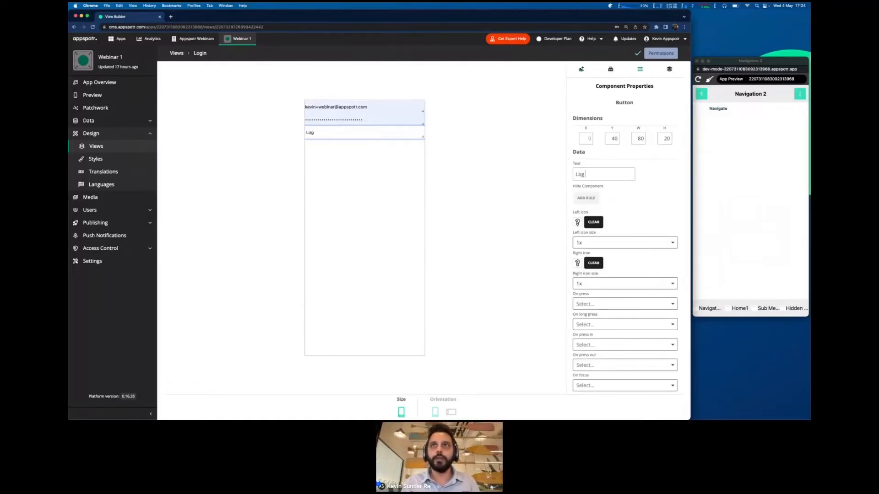
{"action": "type", "text": " in"}
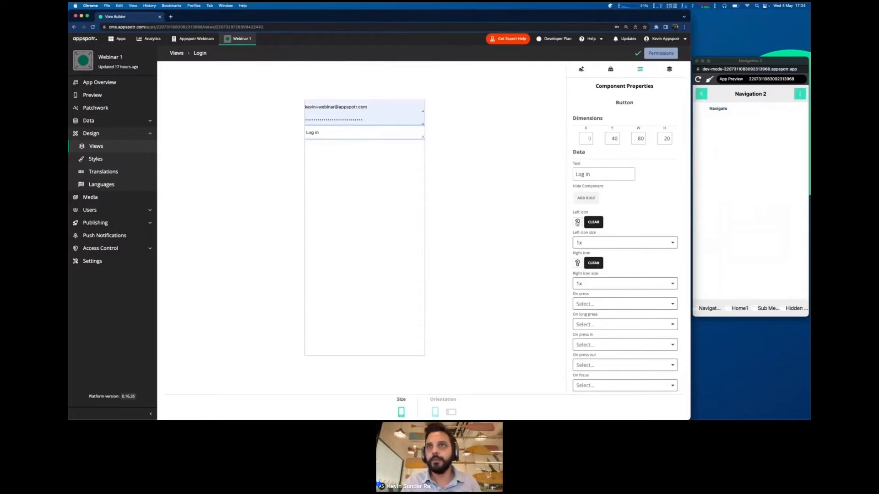
- Set the key icon as the Log in button's right icon
{"action": "left_click", "coordinate": [577, 264]}
{"action": "type", "text": "key"}
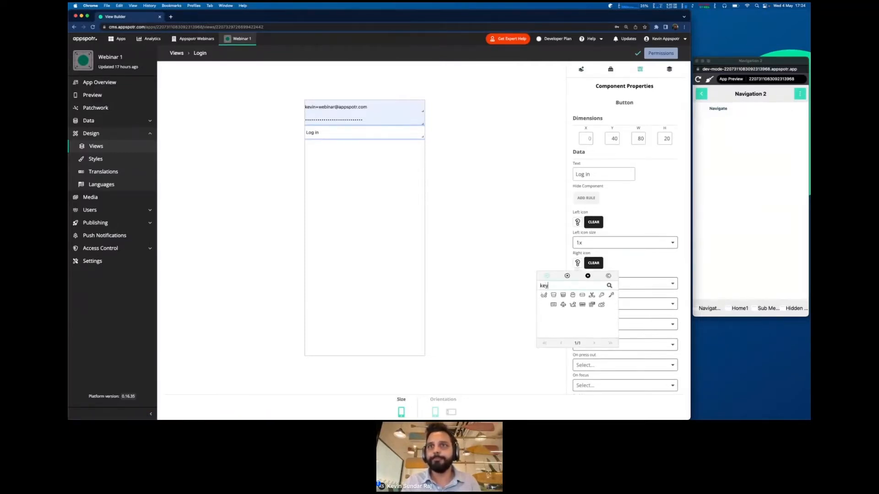
{"action": "left_click", "coordinate": [601, 295]}
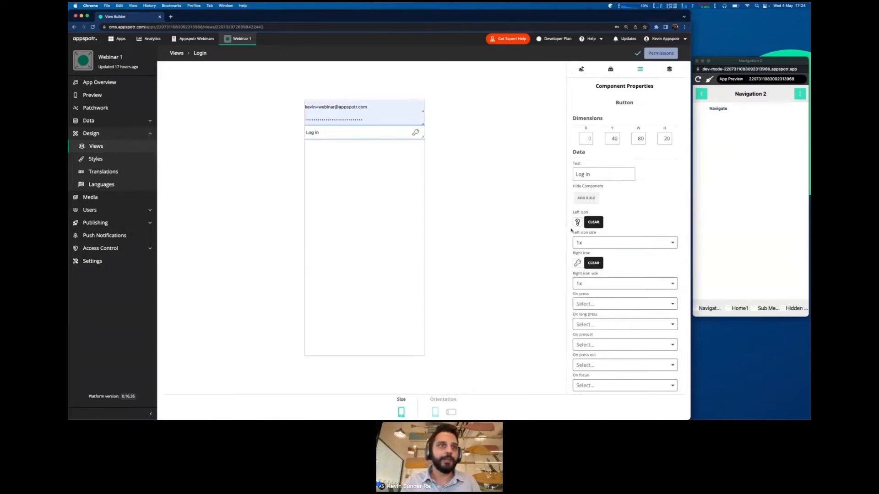
{"action": "key", "text": "ctrl+Right"}
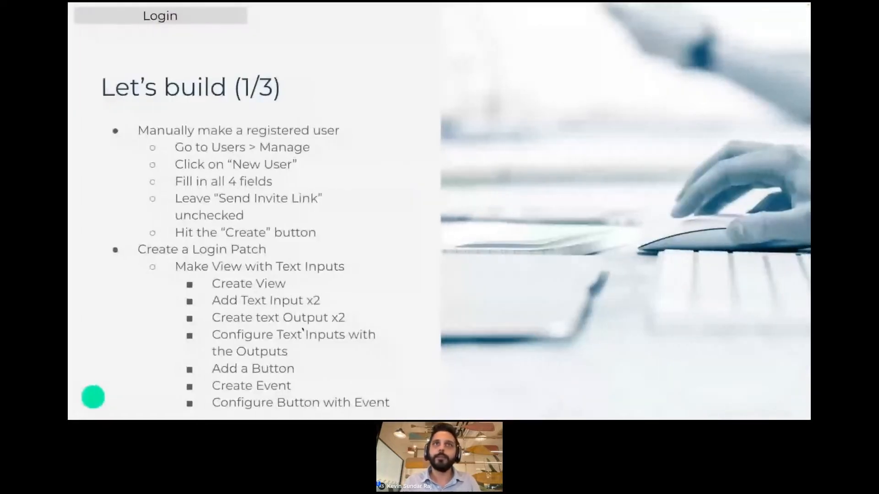
{"action": "key", "text": "ctrl+Left"}
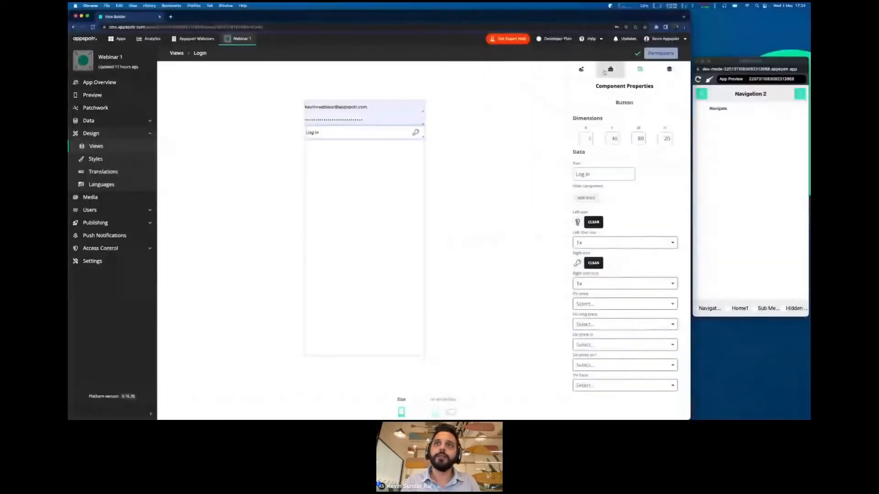
{"action": "left_click", "coordinate": [610, 69]}
{"action": "scroll", "coordinate": [584, 210], "scroll_direction": "down", "scroll_amount": 3}
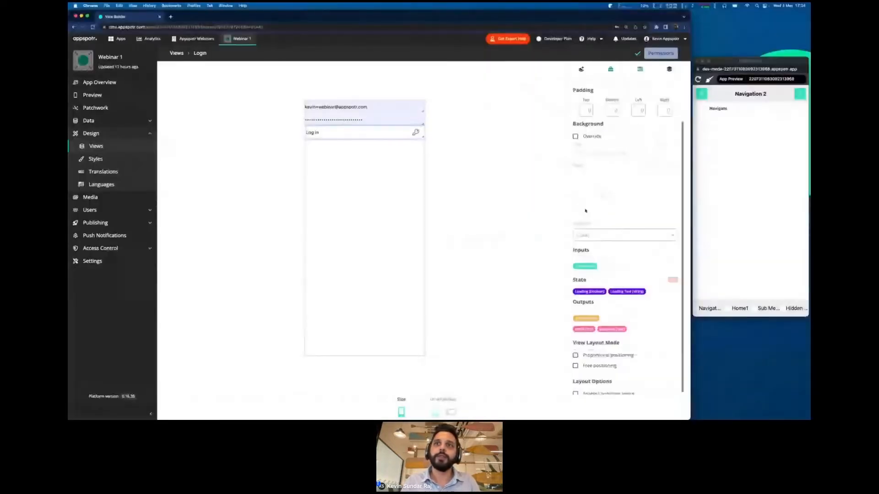
- Create a view output named onLogin with type event
{"action": "left_click", "coordinate": [585, 309]}
{"action": "type", "text": "on"}
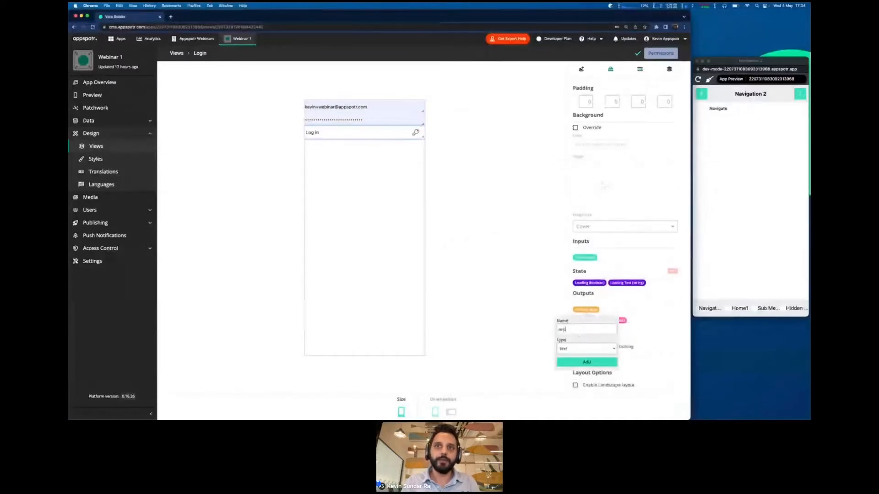
{"action": "type", "text": "Login"}
{"action": "left_click", "coordinate": [573, 349]}
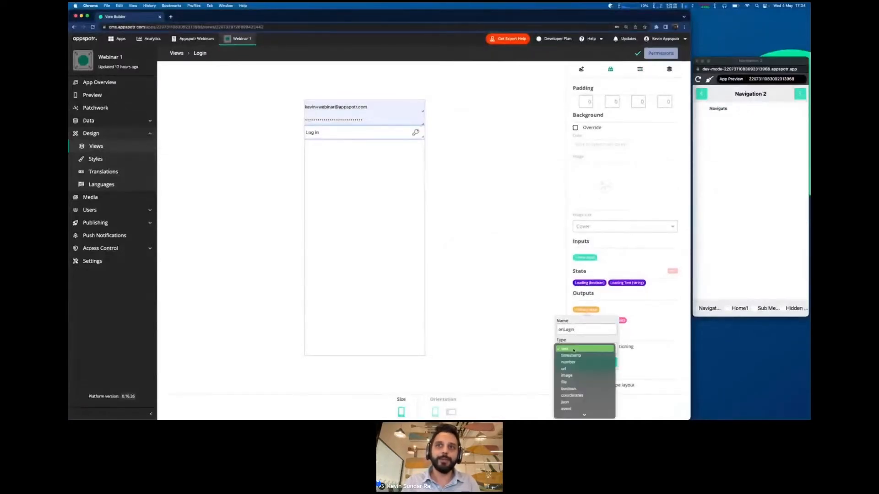
{"action": "left_click", "coordinate": [574, 409]}
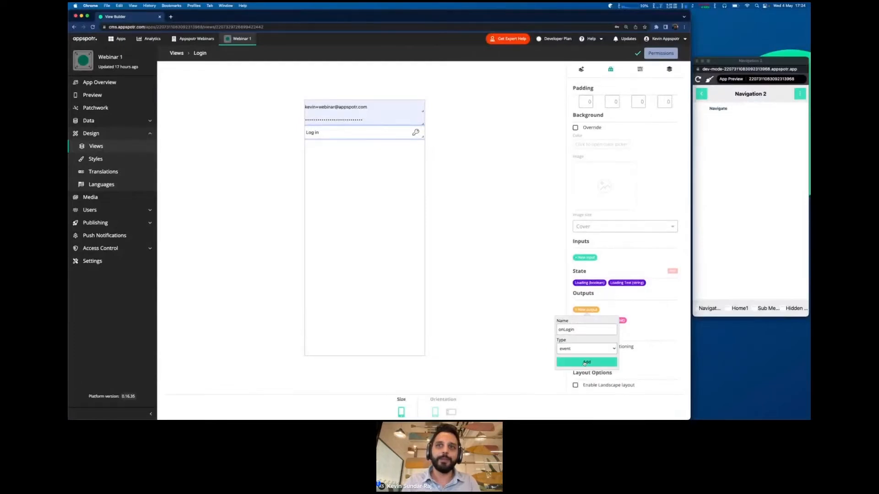
{"action": "left_click", "coordinate": [584, 362]}
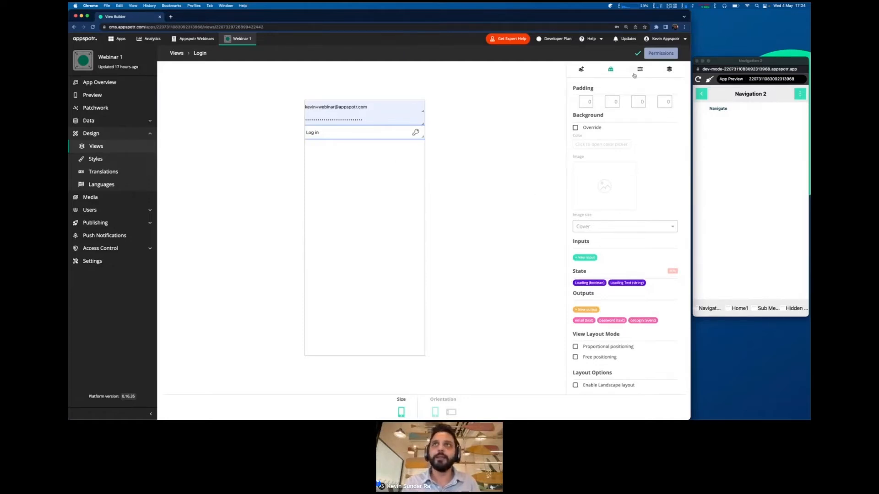
- Set the Log in button's On press action to onLogin
{"action": "left_click", "coordinate": [640, 69]}
{"action": "left_click", "coordinate": [595, 244]}
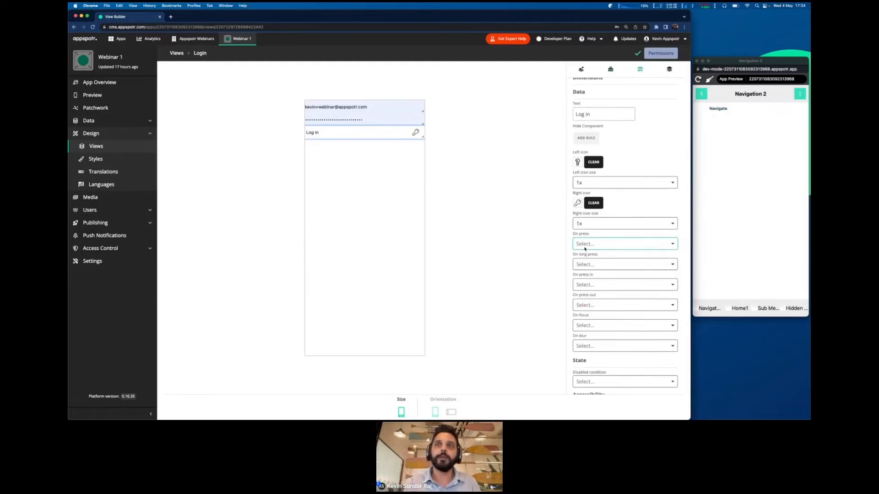
{"action": "left_click", "coordinate": [590, 273]}
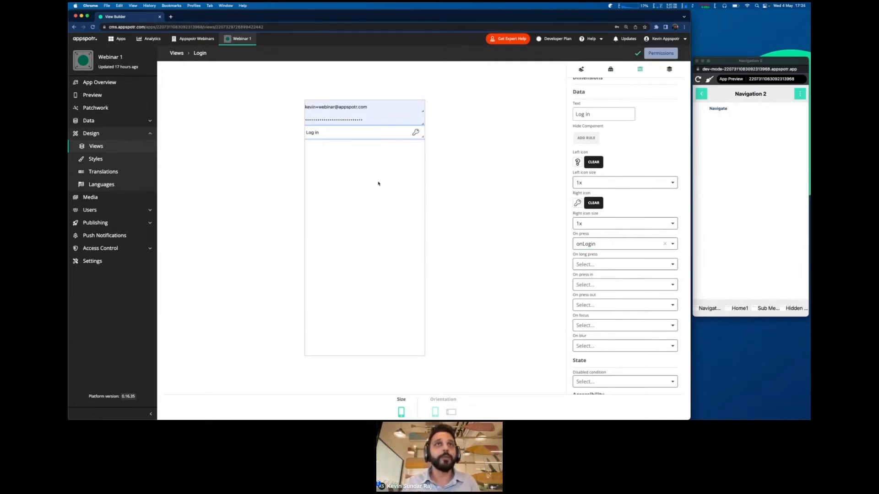
- Browse the component list, then go back to the button's properties
{"action": "left_click", "coordinate": [574, 73]}
{"action": "scroll", "coordinate": [576, 212], "scroll_direction": "down", "scroll_amount": 2}
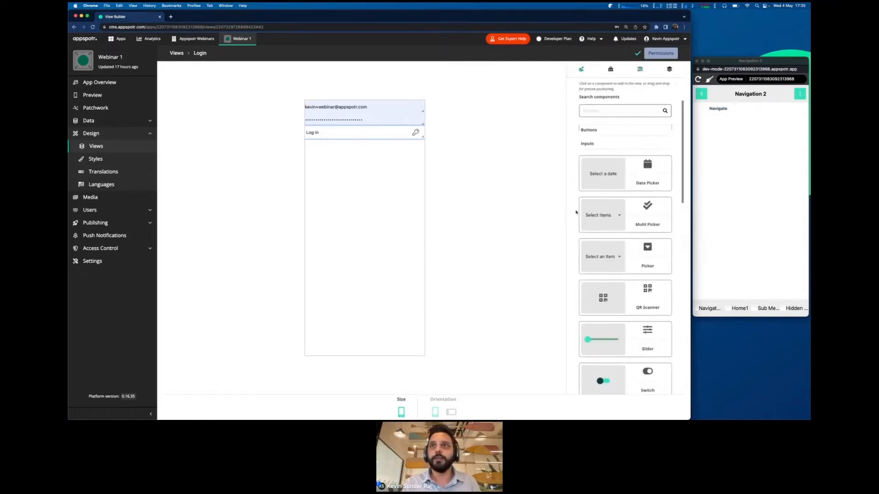
{"action": "scroll", "coordinate": [576, 212], "scroll_direction": "up", "scroll_amount": 4}
{"action": "scroll", "coordinate": [576, 221], "scroll_direction": "down", "scroll_amount": 5}
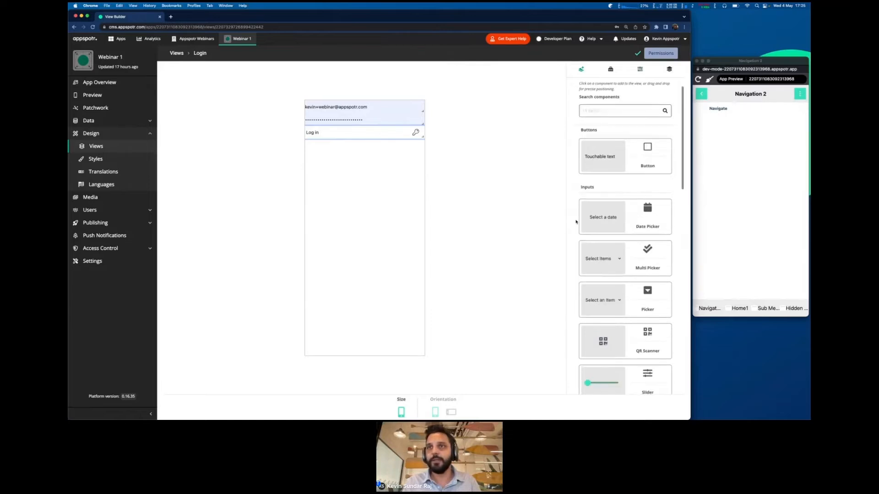
{"action": "scroll", "coordinate": [625, 261], "scroll_direction": "down", "scroll_amount": 5}
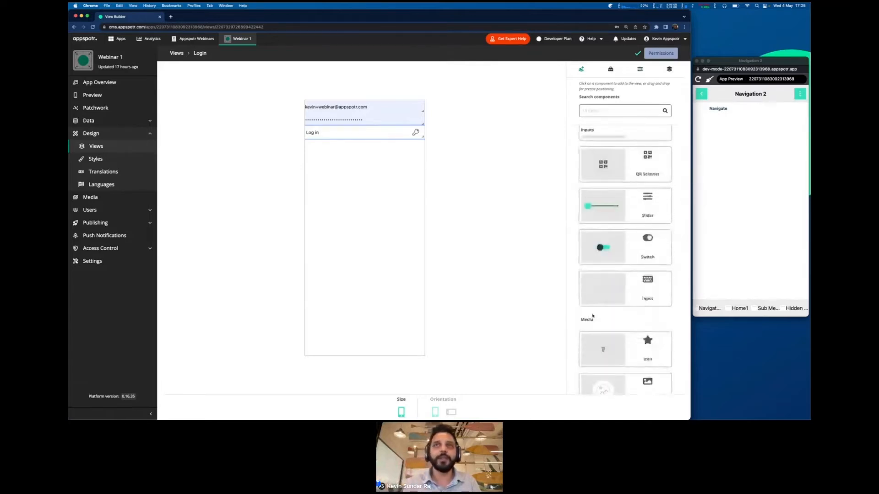
{"action": "left_click", "coordinate": [637, 69]}
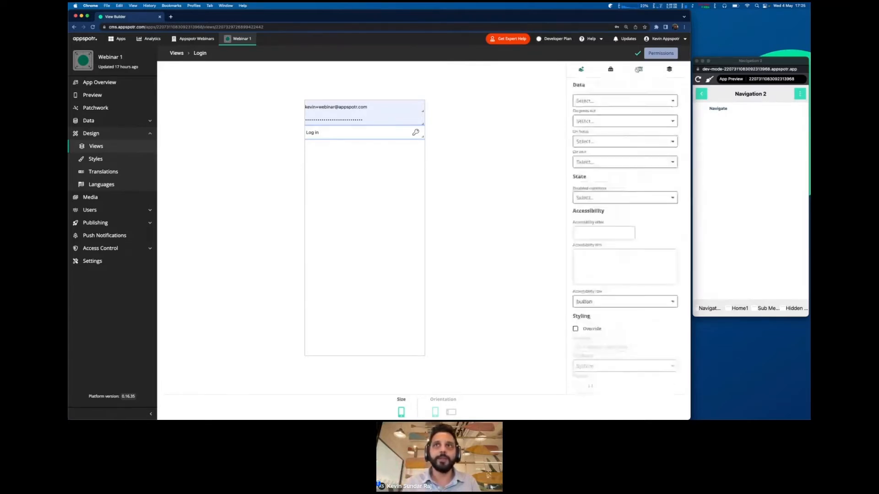
{"action": "scroll", "coordinate": [570, 197], "scroll_direction": "up", "scroll_amount": 4}
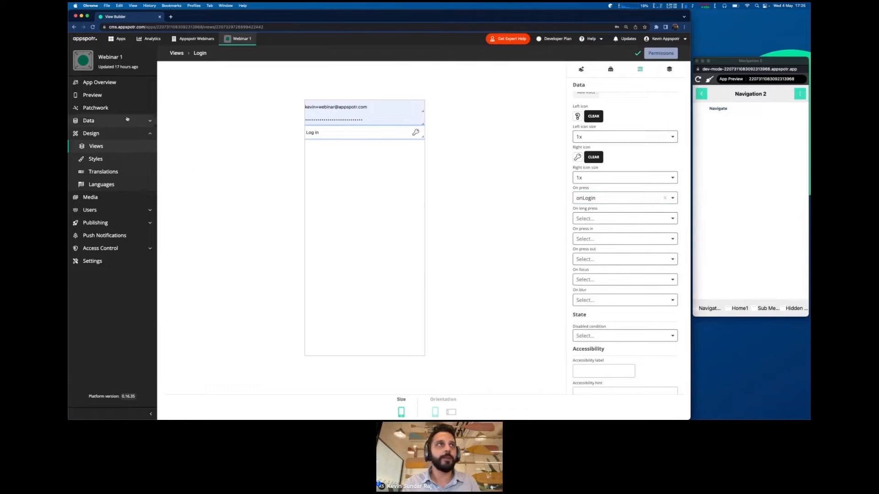
- In Patchwork, add the Login view as a patch on the canvas
{"action": "left_click", "coordinate": [111, 110]}
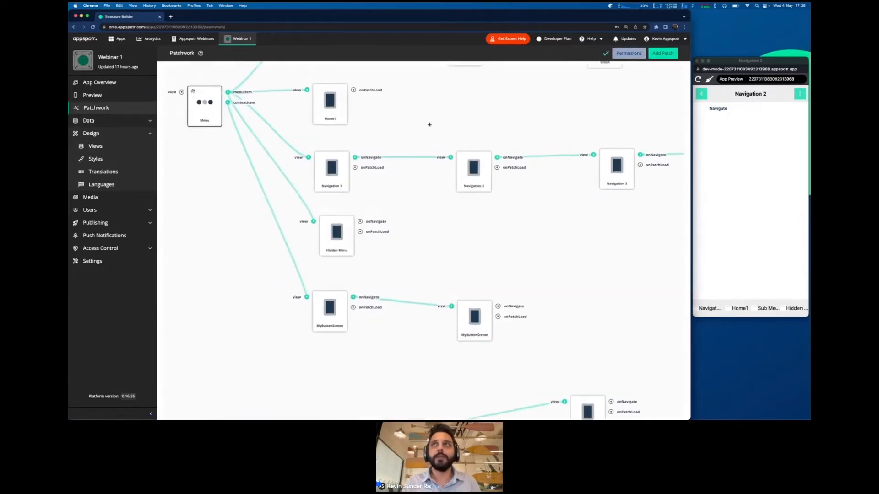
{"action": "left_click", "coordinate": [661, 54]}
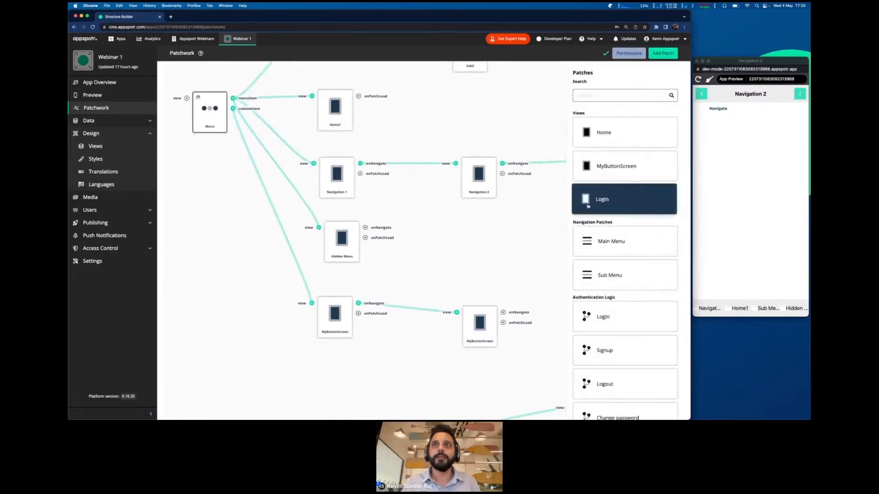
{"action": "left_click_drag", "start_coordinate": [599, 201], "coordinate": [433, 118]}
{"action": "left_click_drag", "start_coordinate": [308, 211], "coordinate": [492, 252]}
{"action": "left_click", "coordinate": [661, 54]}
{"action": "left_click_drag", "start_coordinate": [599, 200], "coordinate": [527, 375]}
{"action": "left_click_drag", "start_coordinate": [255, 206], "coordinate": [354, 225]}
- Move the Login patch up and to the left of the Menu node
{"action": "left_click", "coordinate": [450, 327]}
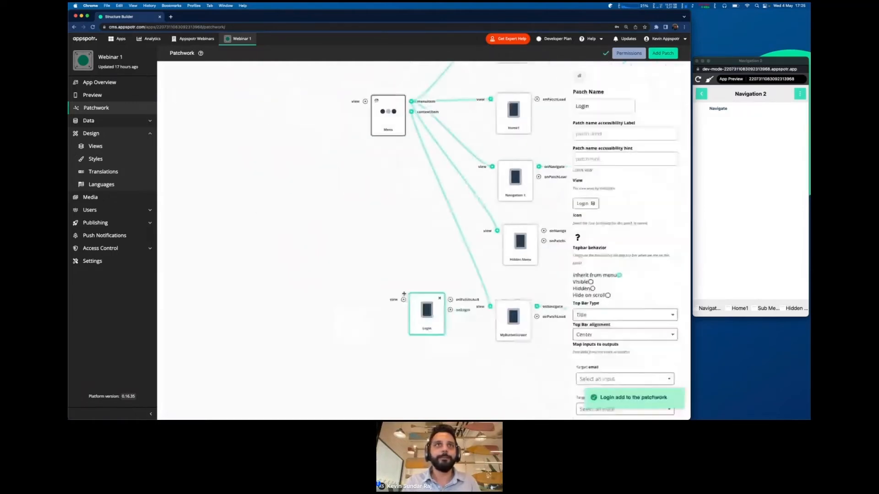
{"action": "left_click_drag", "start_coordinate": [449, 327], "coordinate": [239, 172]}
{"action": "left_click_drag", "start_coordinate": [298, 243], "coordinate": [394, 296]}
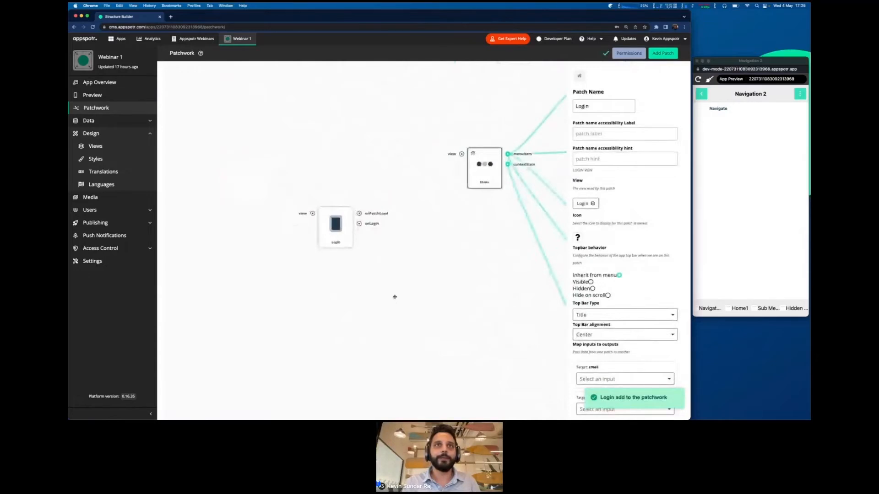
{"action": "left_click", "coordinate": [394, 297]}
{"action": "left_click_drag", "start_coordinate": [333, 236], "coordinate": [187, 184]}
{"action": "left_click_drag", "start_coordinate": [264, 227], "coordinate": [337, 220]}
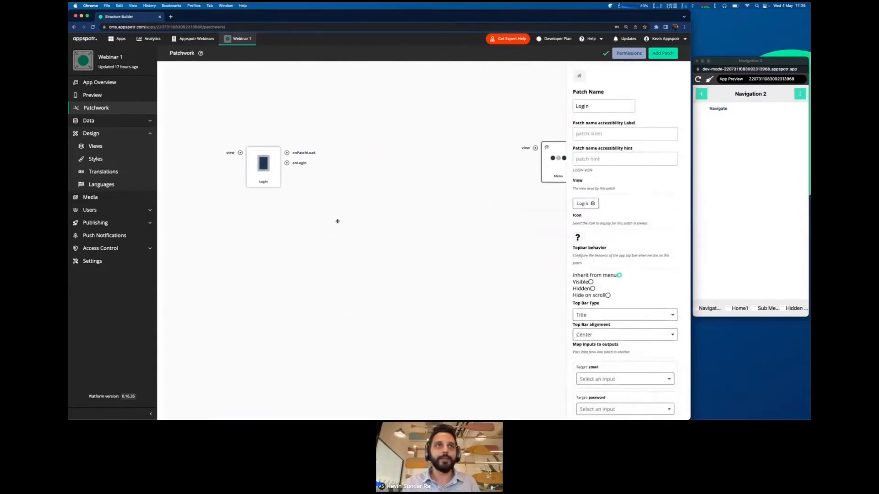
{"action": "left_click_drag", "start_coordinate": [269, 170], "coordinate": [250, 172]}
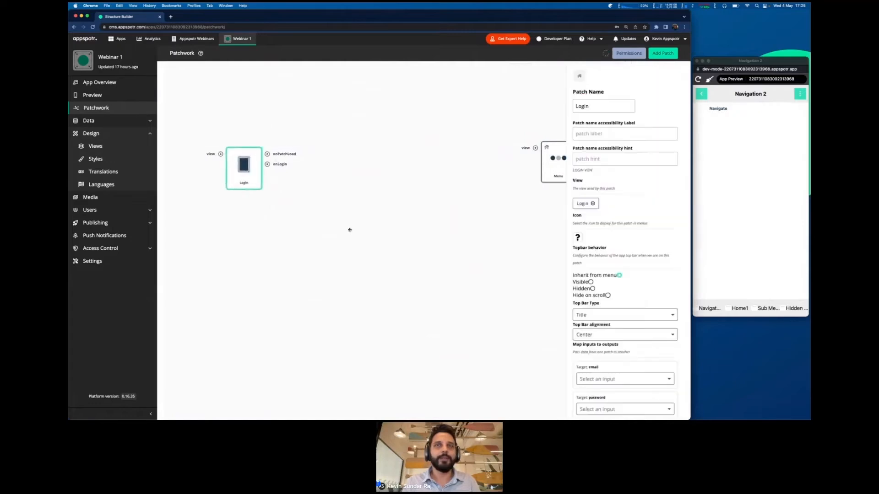
{"action": "left_click", "coordinate": [350, 230]}
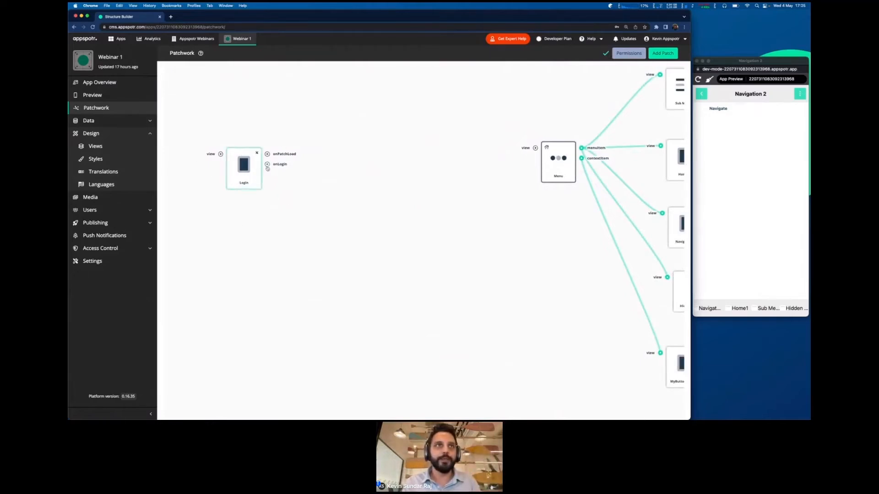
{"action": "mouse_move", "coordinate": [267, 168]}
{"action": "left_mouse_down"}
{"action": "mouse_move", "coordinate": [304, 177]}
{"action": "mouse_move", "coordinate": [268, 166]}
{"action": "left_mouse_up"}
{"action": "left_click_drag", "start_coordinate": [426, 227], "coordinate": [218, 188]}
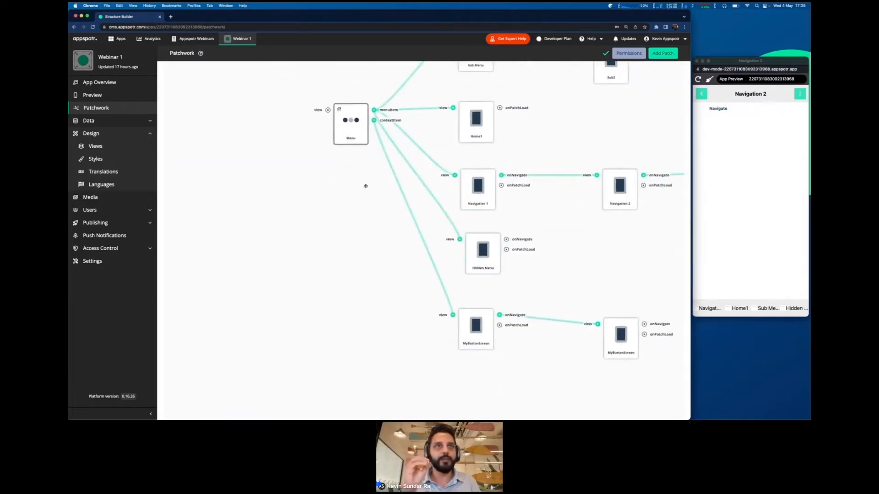
{"action": "left_click_drag", "start_coordinate": [180, 192], "coordinate": [404, 235]}
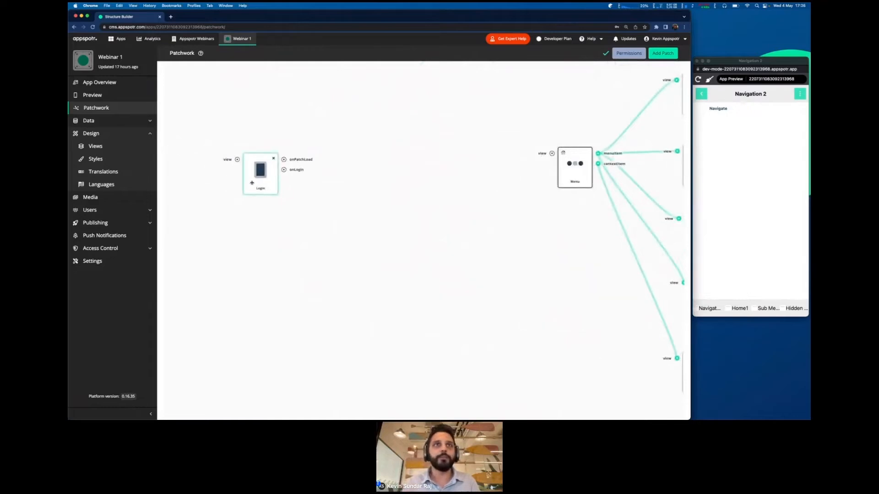
{"action": "key", "text": "ctrl+Right"}
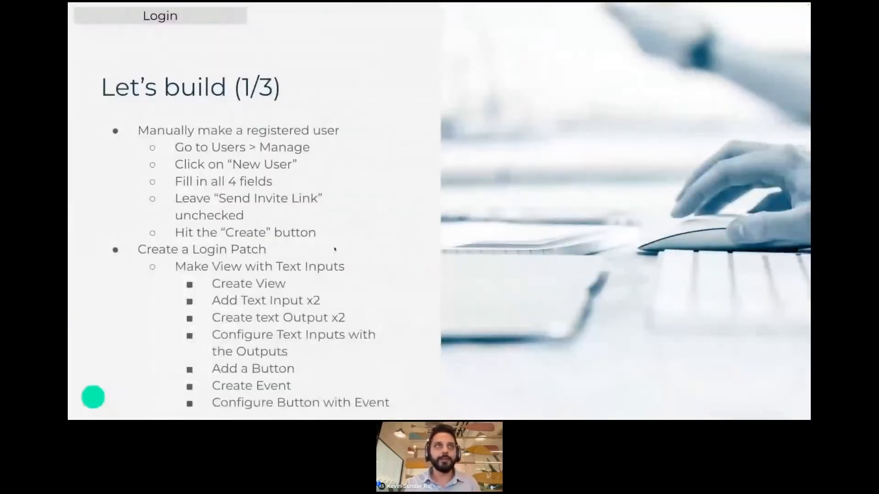
{"action": "key", "text": "Right"}
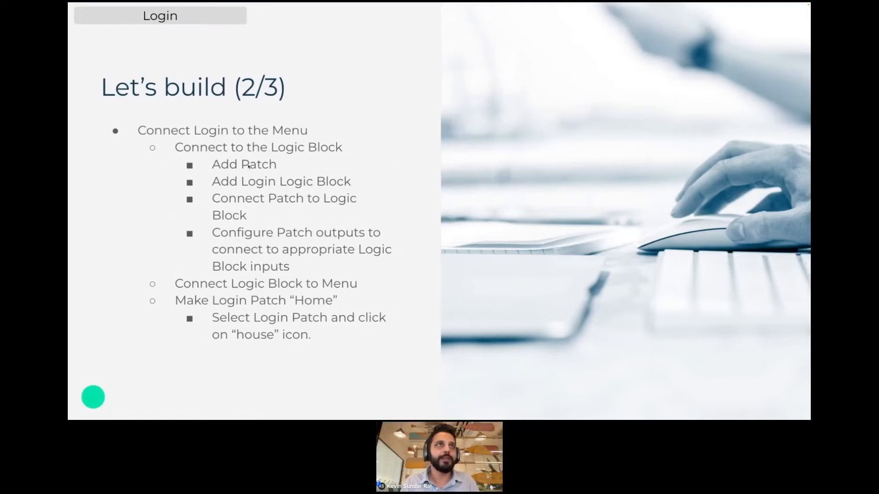
{"action": "key", "text": "ctrl+Left"}
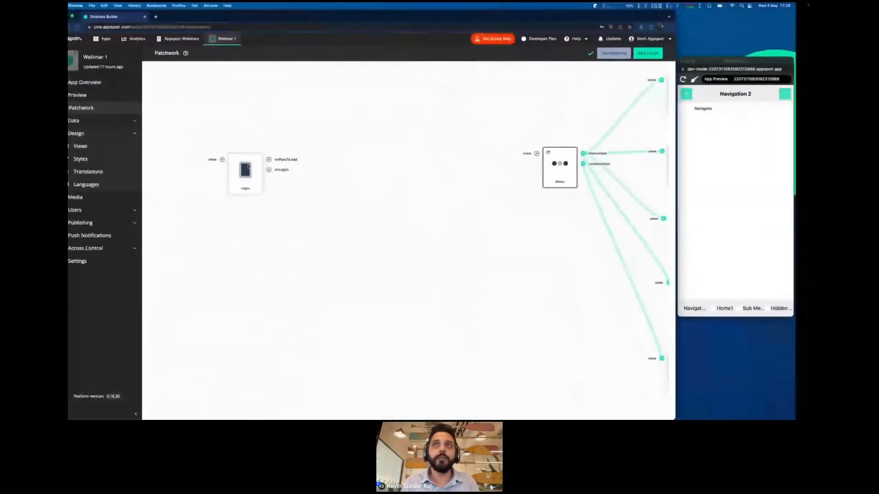
- Add the Login block from Authentication Logic in the patch list
{"action": "left_click", "coordinate": [658, 55]}
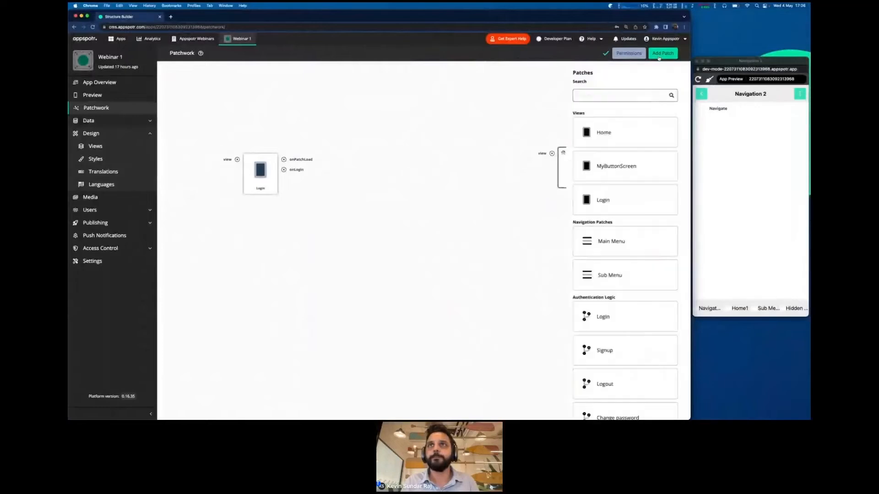
{"action": "left_click", "coordinate": [610, 92]}
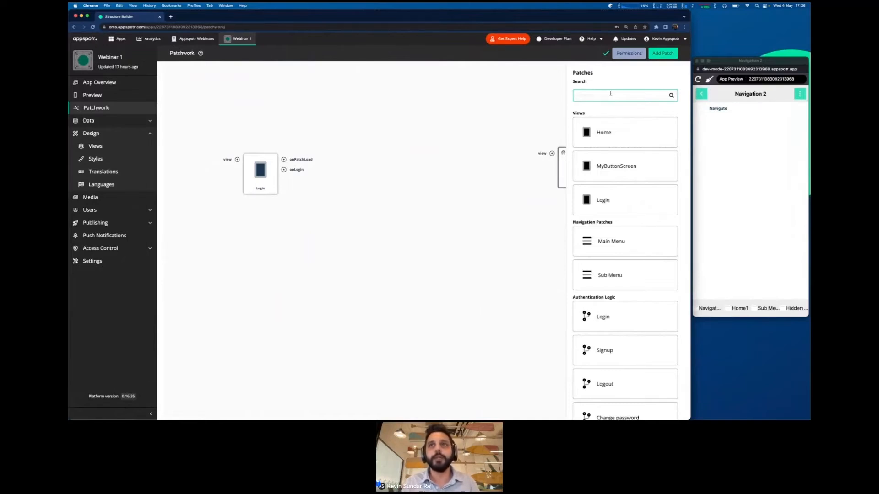
{"action": "type", "text": "login"}
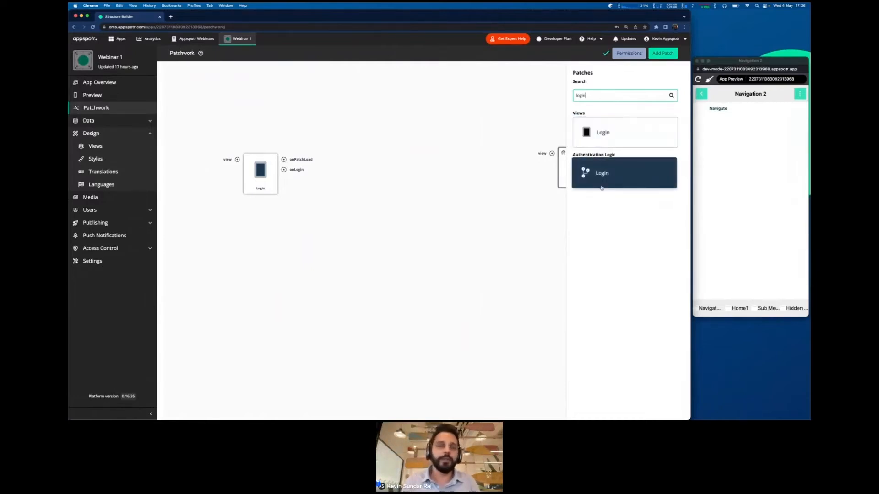
{"action": "key", "text": "BackSpace"}
{"action": "key", "text": "BackSpace"}
{"action": "key", "text": "BackSpace"}
{"action": "key", "text": "BackSpace"}
{"action": "key", "text": "BackSpace"}
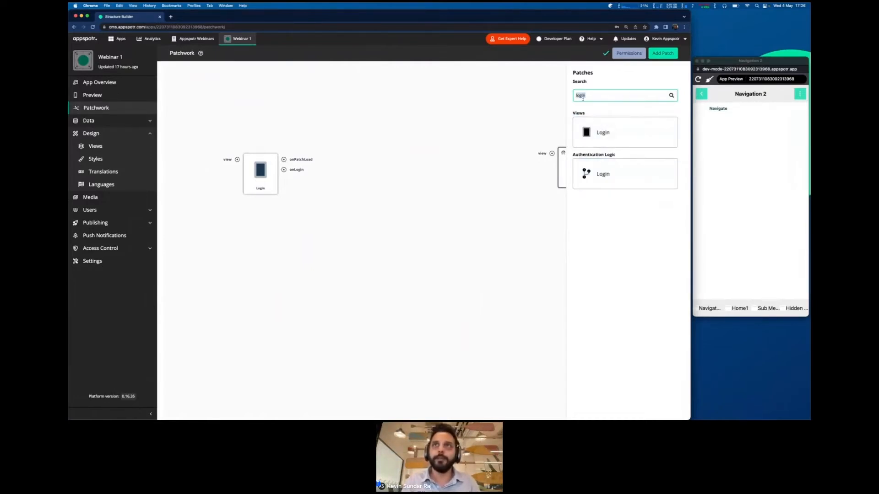
{"action": "scroll", "coordinate": [603, 258], "scroll_direction": "down", "scroll_amount": 3}
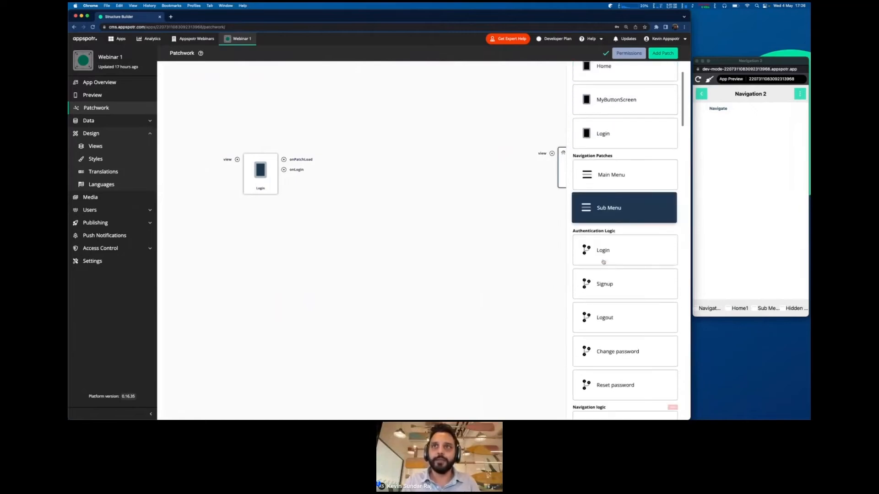
{"action": "scroll", "coordinate": [603, 262], "scroll_direction": "down", "scroll_amount": 2}
{"action": "scroll", "coordinate": [603, 262], "scroll_direction": "down", "scroll_amount": 3}
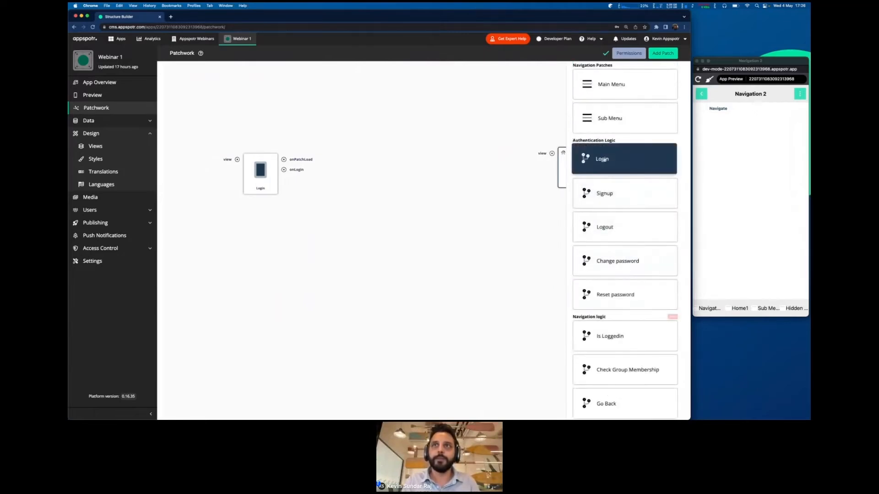
{"action": "left_click", "coordinate": [603, 160]}
- Place the Login logic block beside the Login screen patch, shifting the patch left
{"action": "mouse_move", "coordinate": [516, 225]}
{"action": "left_mouse_down"}
{"action": "mouse_move", "coordinate": [398, 196]}
{"action": "mouse_move", "coordinate": [440, 189]}
{"action": "mouse_move", "coordinate": [523, 215]}
{"action": "left_mouse_up"}
{"action": "left_click_drag", "start_coordinate": [371, 333], "coordinate": [406, 166]}
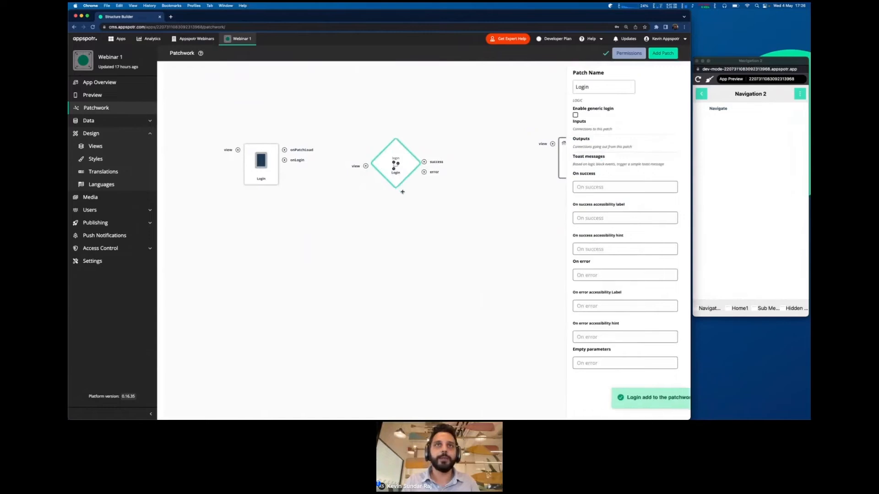
{"action": "left_click_drag", "start_coordinate": [439, 118], "coordinate": [437, 129]}
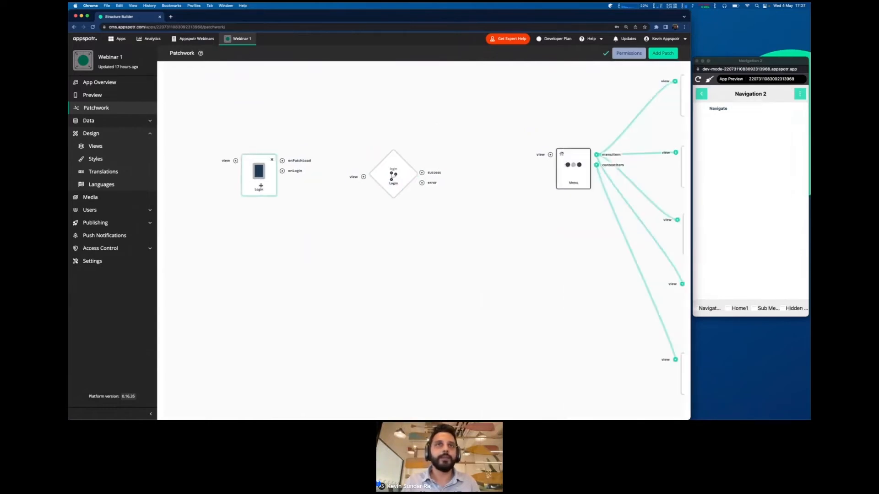
{"action": "left_click_drag", "start_coordinate": [261, 186], "coordinate": [209, 187]}
{"action": "left_click_drag", "start_coordinate": [404, 182], "coordinate": [394, 178]}
- Flip to the presentation slide and back to the Patchwork editor
{"action": "key", "text": "ctrl+Right"}
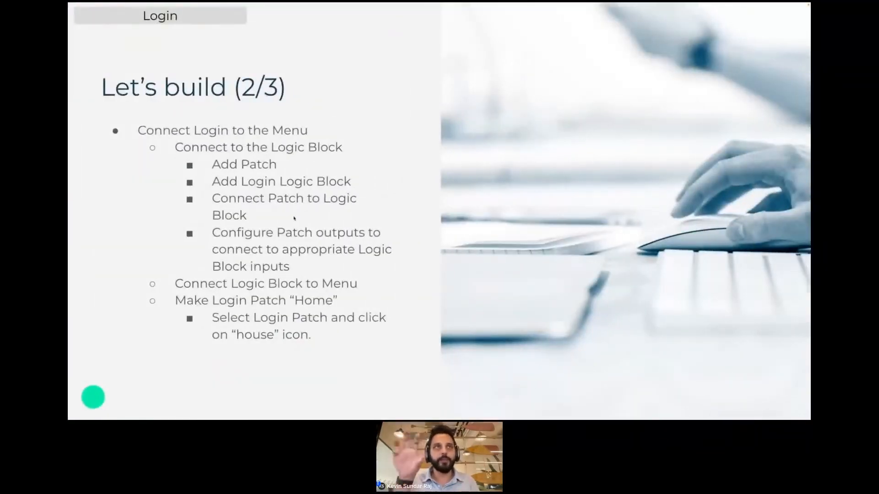
{"action": "key", "text": "ctrl+Left"}
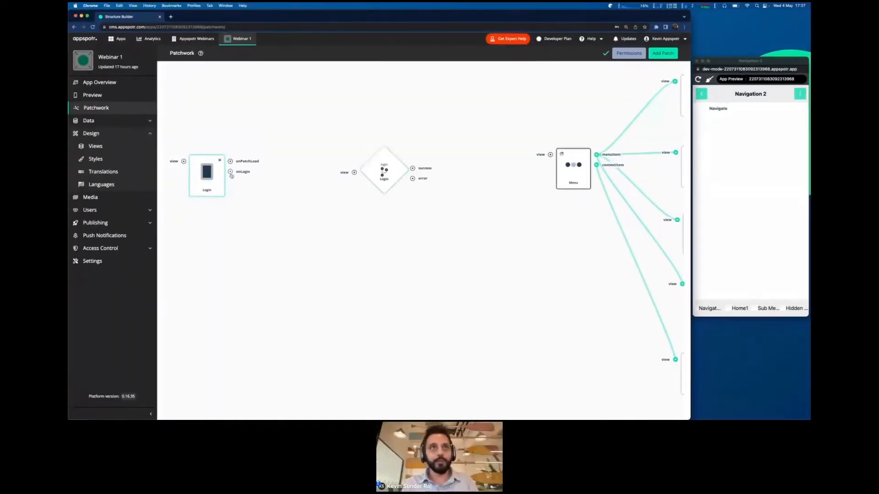
- Link the Login patch's onLogin output to the logic block's view input, then inspect the connection
{"action": "left_click_drag", "start_coordinate": [230, 172], "coordinate": [354, 172]}
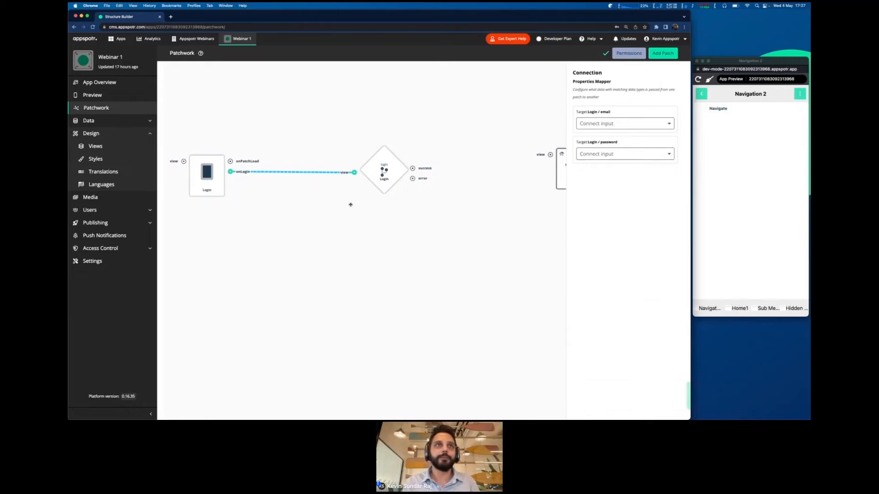
{"action": "left_click", "coordinate": [349, 202]}
{"action": "left_click", "coordinate": [200, 187]}
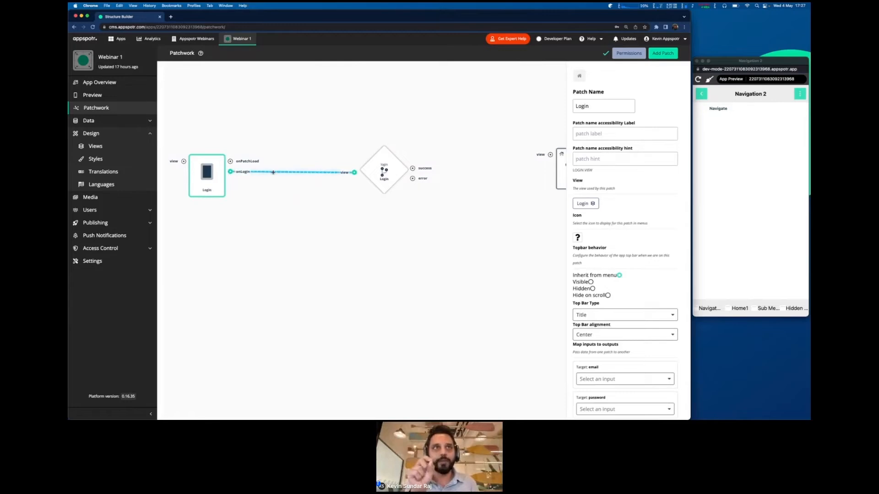
{"action": "left_click", "coordinate": [376, 174]}
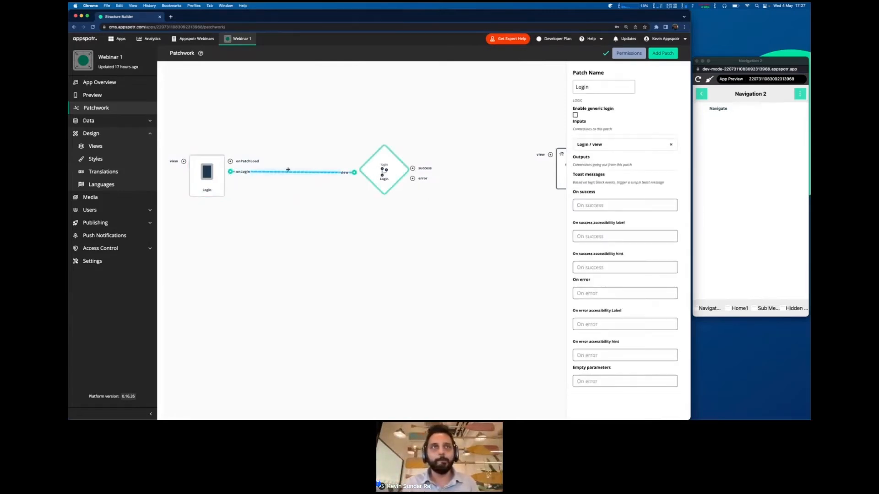
{"action": "left_click", "coordinate": [288, 170]}
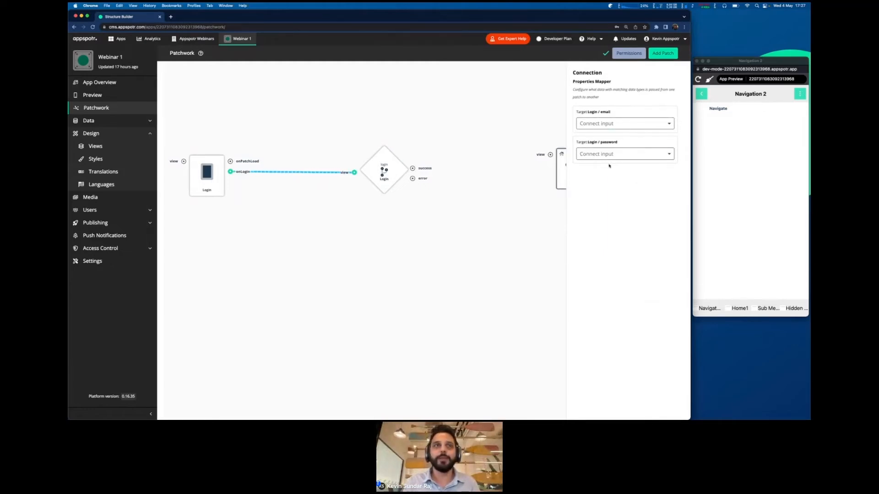
{"action": "left_click", "coordinate": [282, 200]}
{"action": "left_click", "coordinate": [286, 172]}
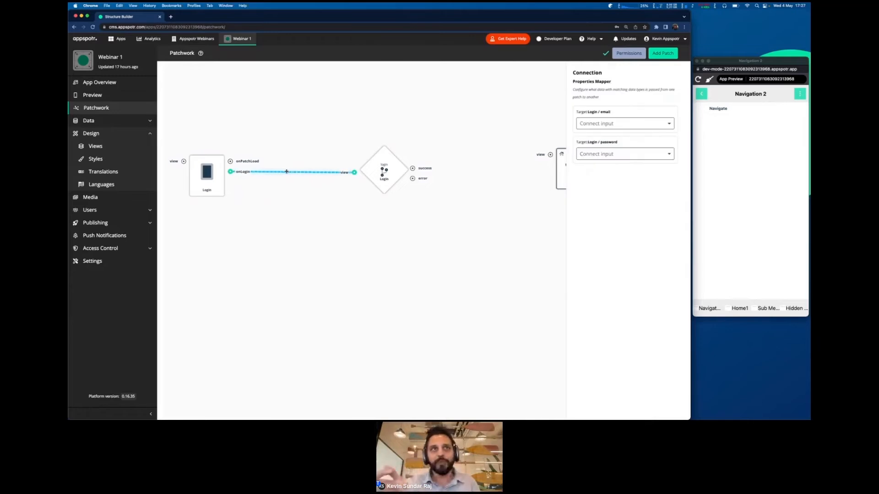
{"action": "left_click", "coordinate": [291, 190]}
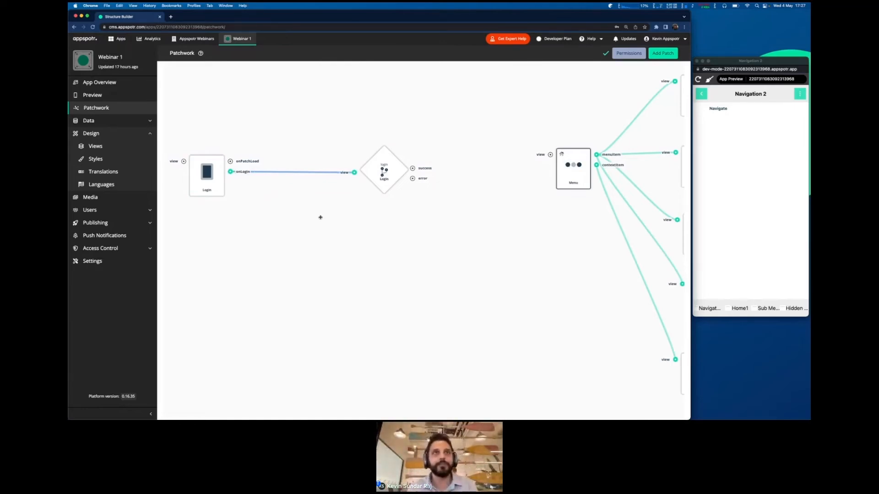
- Pan the canvas to the Login nodes and open the onLogin connection's Properties Mapper
{"action": "scroll", "coordinate": [326, 221], "scroll_direction": "right", "scroll_amount": 5}
{"action": "scroll", "coordinate": [326, 222], "scroll_direction": "down", "scroll_amount": 2}
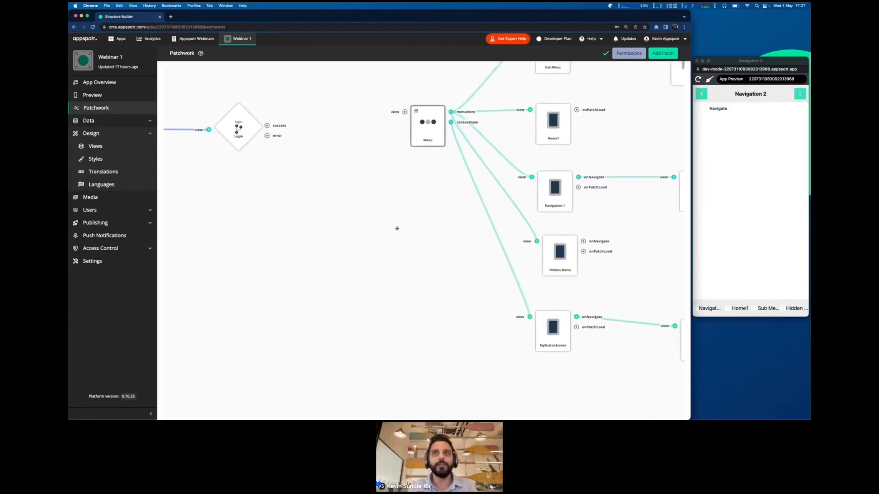
{"action": "scroll", "coordinate": [397, 228], "scroll_direction": "right", "scroll_amount": 8}
{"action": "scroll", "coordinate": [397, 229], "scroll_direction": "down", "scroll_amount": 2}
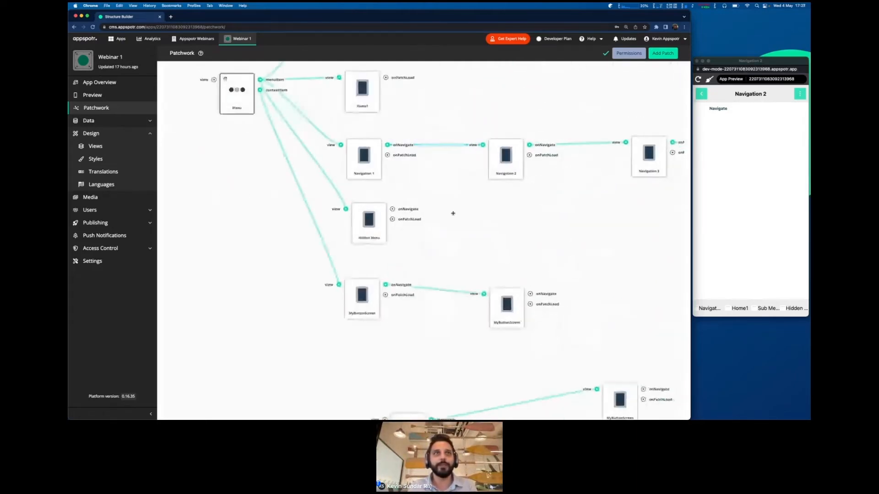
{"action": "scroll", "coordinate": [453, 213], "scroll_direction": "left", "scroll_amount": 10}
{"action": "scroll", "coordinate": [453, 213], "scroll_direction": "up", "scroll_amount": 2}
{"action": "scroll", "coordinate": [425, 272], "scroll_direction": "down", "scroll_amount": 1}
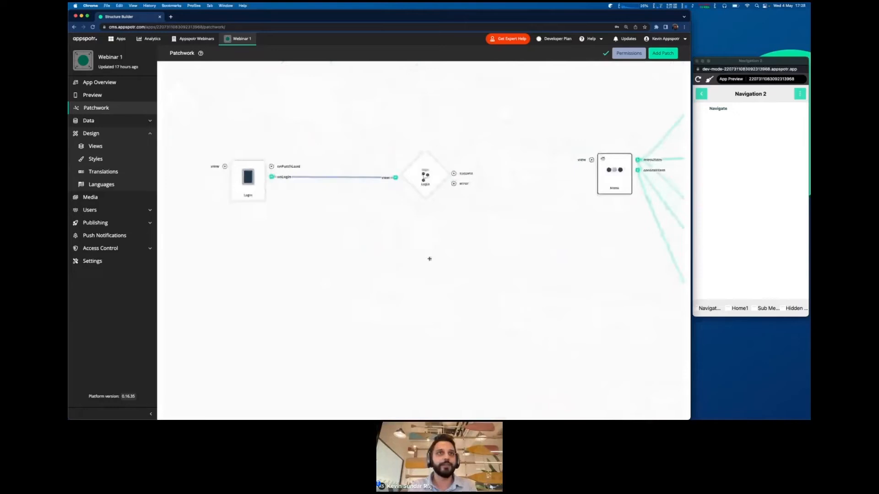
{"action": "left_click", "coordinate": [340, 177]}
{"action": "left_click_drag", "start_coordinate": [399, 232], "coordinate": [144, 168]}
{"action": "left_click_drag", "start_coordinate": [325, 189], "coordinate": [536, 264]}
{"action": "left_click_drag", "start_coordinate": [357, 249], "coordinate": [383, 238]}
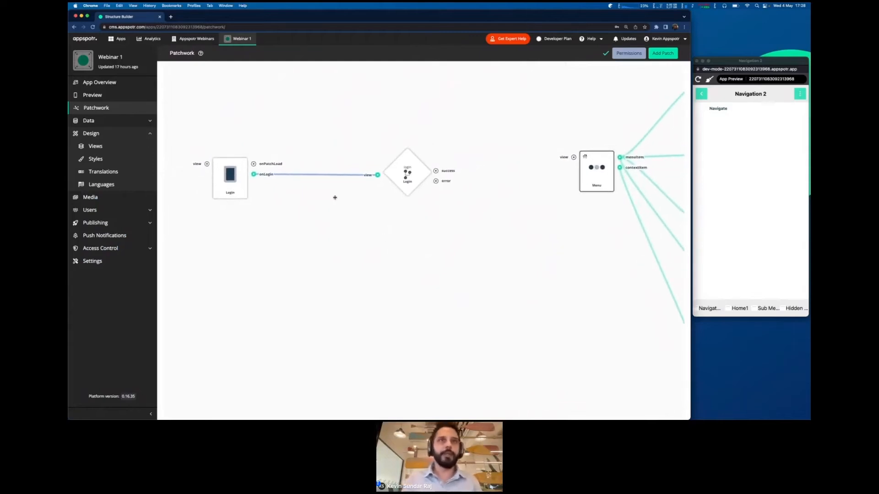
{"action": "left_click", "coordinate": [323, 176]}
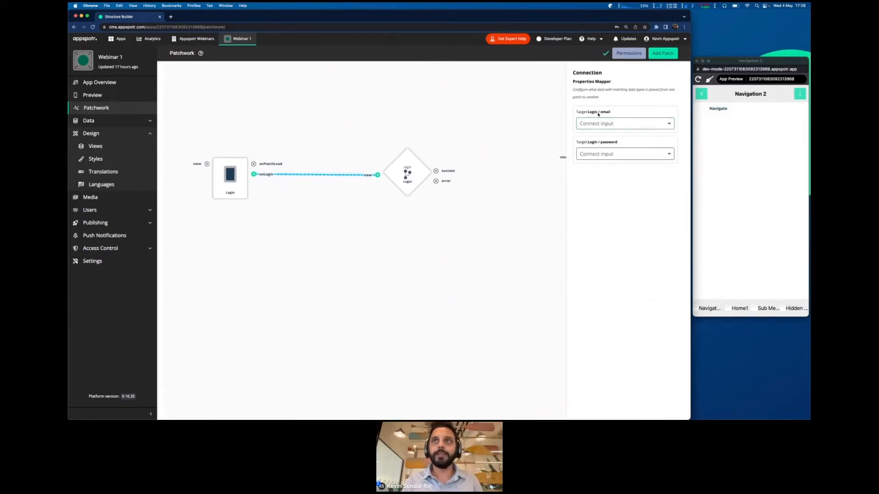
- Map the email target to Login / email and password to Login / password
{"action": "left_click", "coordinate": [609, 123]}
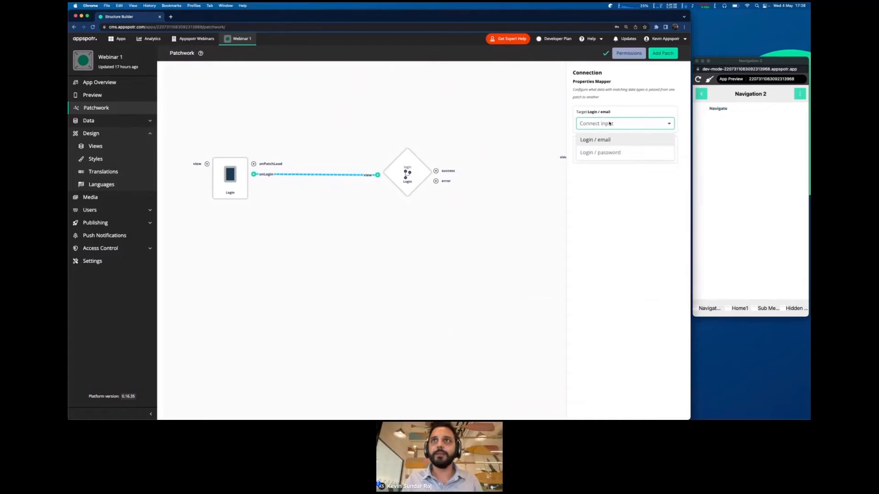
{"action": "left_click", "coordinate": [609, 124]}
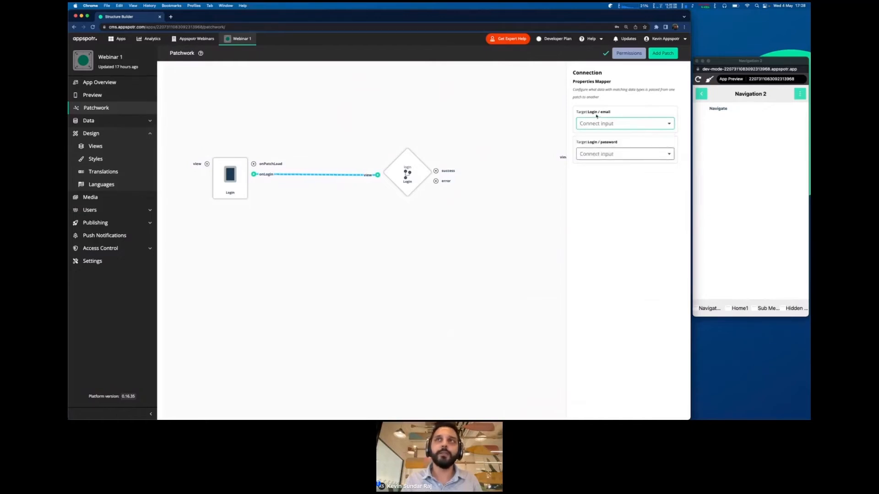
{"action": "left_click", "coordinate": [594, 112]}
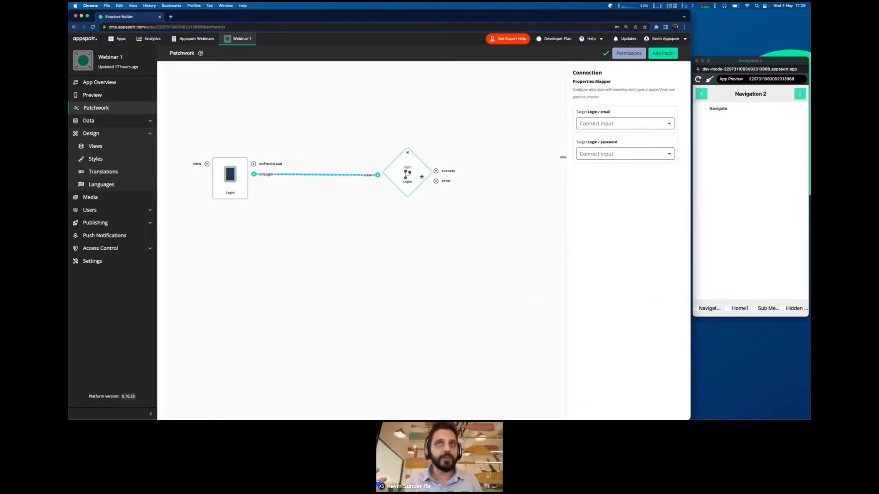
{"action": "left_click", "coordinate": [615, 124]}
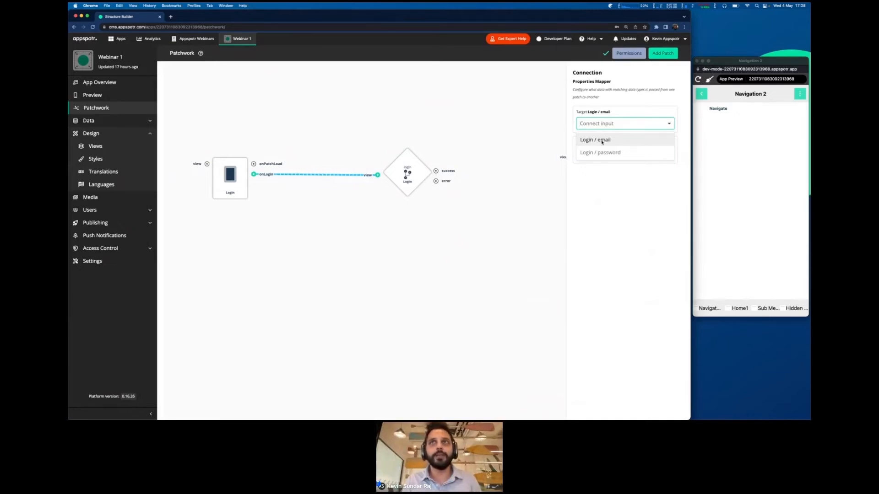
{"action": "left_click", "coordinate": [602, 141]}
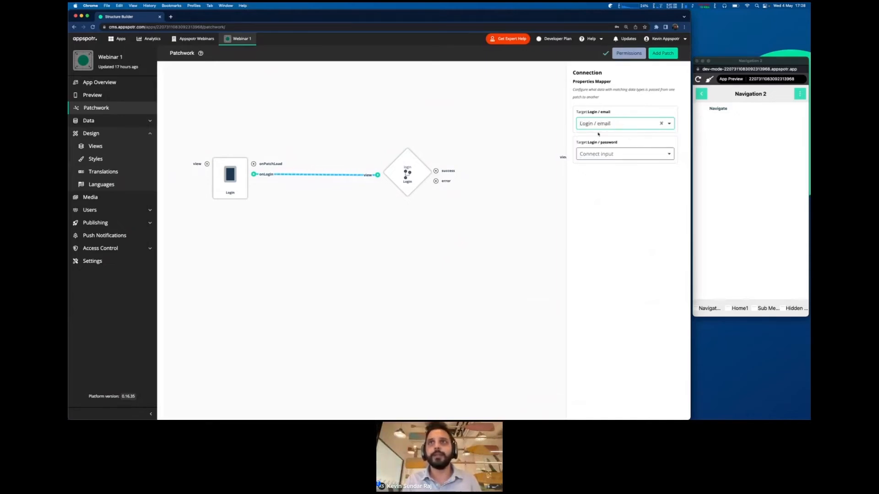
{"action": "left_click", "coordinate": [610, 155]}
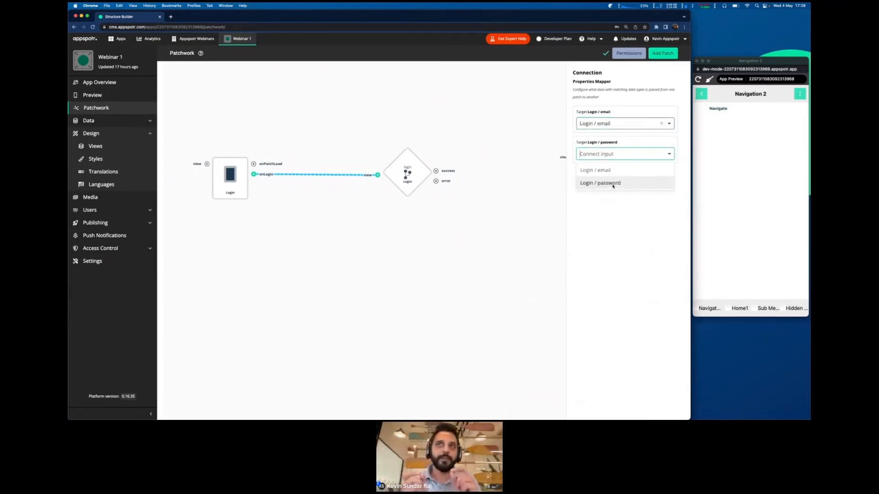
{"action": "left_click", "coordinate": [612, 184]}
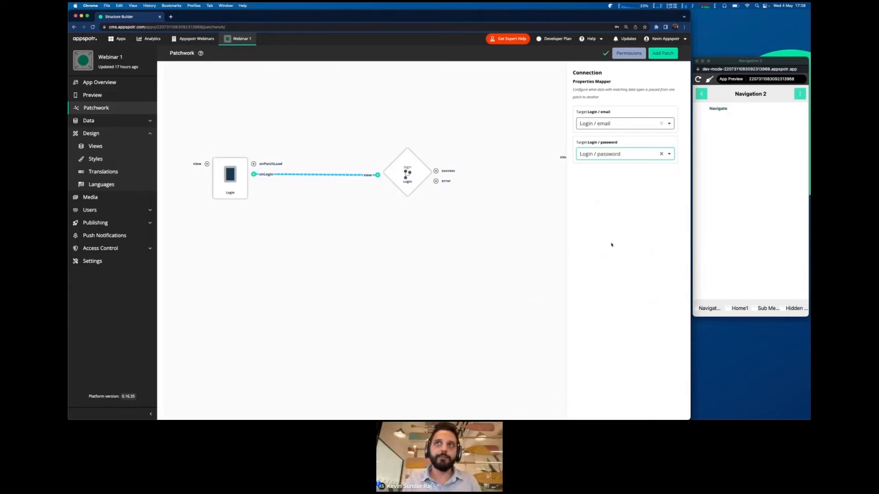
{"action": "left_click_drag", "start_coordinate": [578, 113], "coordinate": [614, 112]}
- Close the Connection panel, pan toward the Menu, and check the slide before returning
{"action": "left_click", "coordinate": [608, 112]}
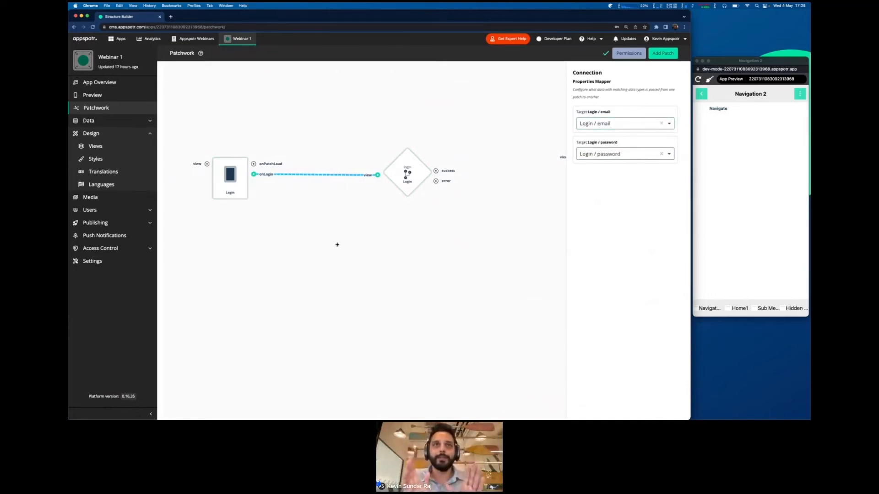
{"action": "left_click_drag", "start_coordinate": [346, 239], "coordinate": [232, 239]}
{"action": "scroll", "coordinate": [400, 214], "scroll_direction": "left", "scroll_amount": 5}
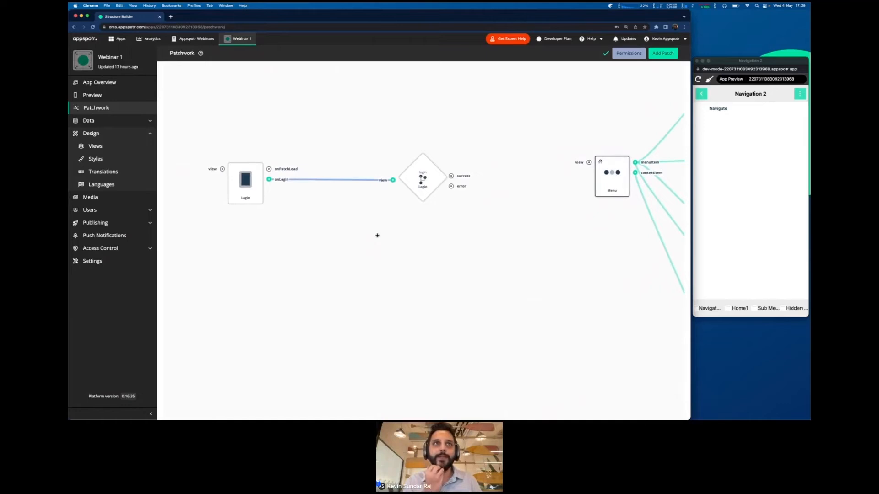
{"action": "key", "text": "ctrl+Right"}
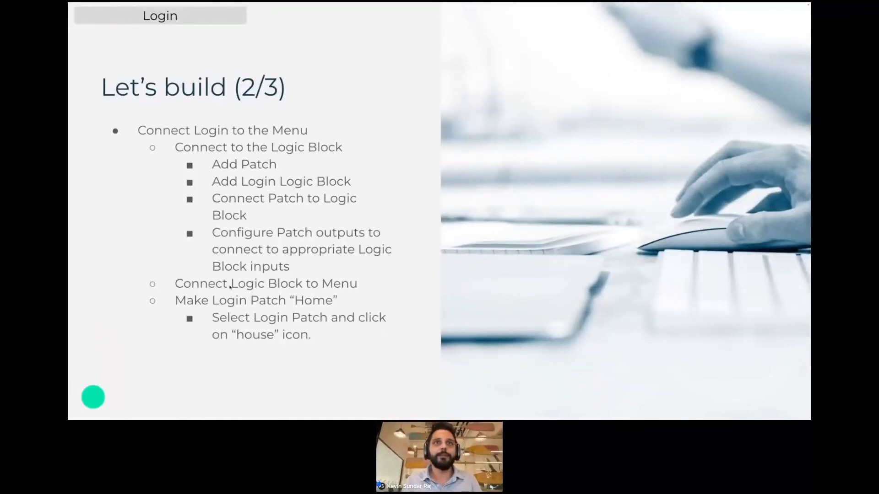
{"action": "key", "text": "ctrl+Left"}
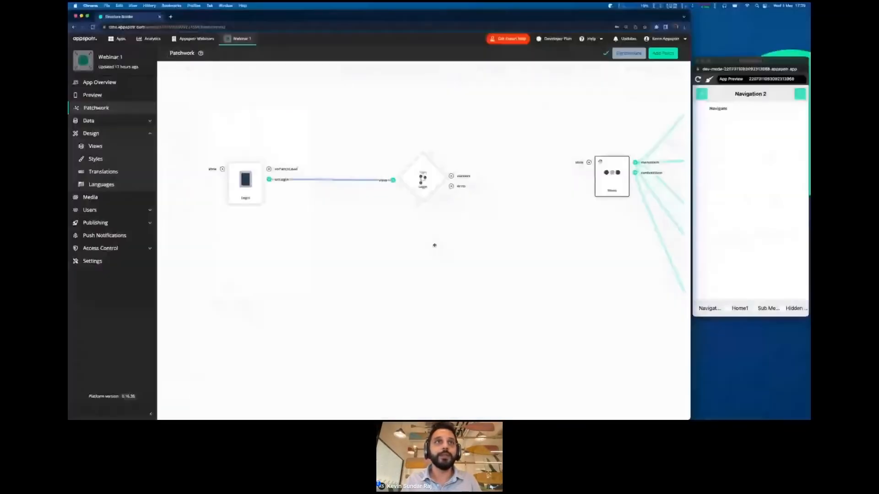
- Bring the logic block and Menu into view, testing links from the success and error outputs
{"action": "left_click_drag", "start_coordinate": [434, 246], "coordinate": [349, 241]}
{"action": "scroll", "coordinate": [349, 220], "scroll_direction": "up", "scroll_amount": 5}
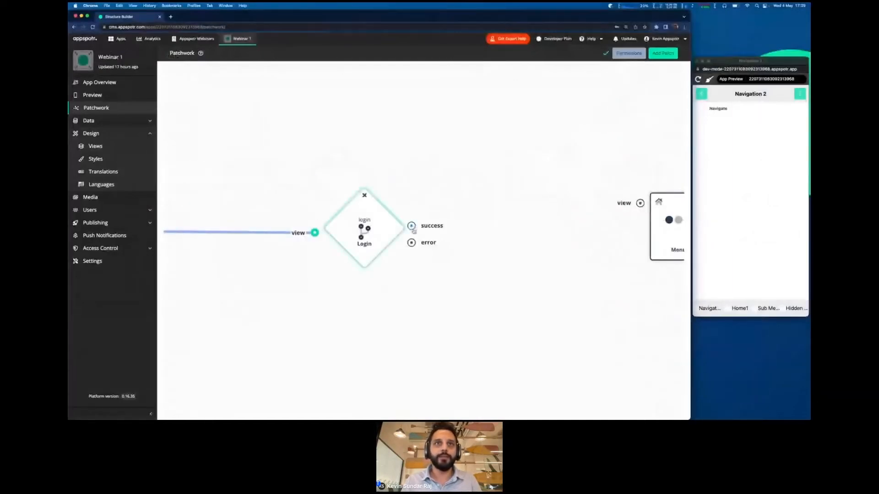
{"action": "left_click_drag", "start_coordinate": [413, 262], "coordinate": [375, 243]}
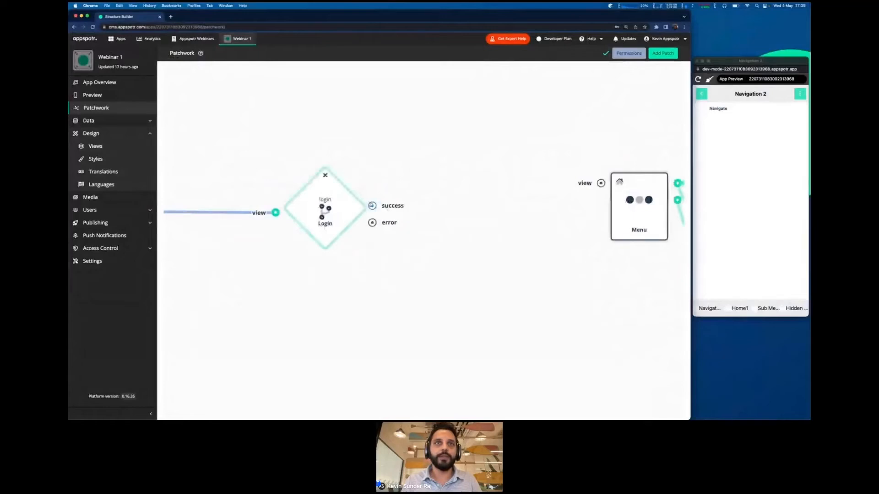
{"action": "left_click_drag", "start_coordinate": [372, 206], "coordinate": [422, 161]}
{"action": "left_click_drag", "start_coordinate": [372, 223], "coordinate": [426, 257]}
- Connect the Login logic block's success output to the Menu patch's view input
{"action": "scroll", "coordinate": [422, 297], "scroll_direction": "down", "scroll_amount": 5}
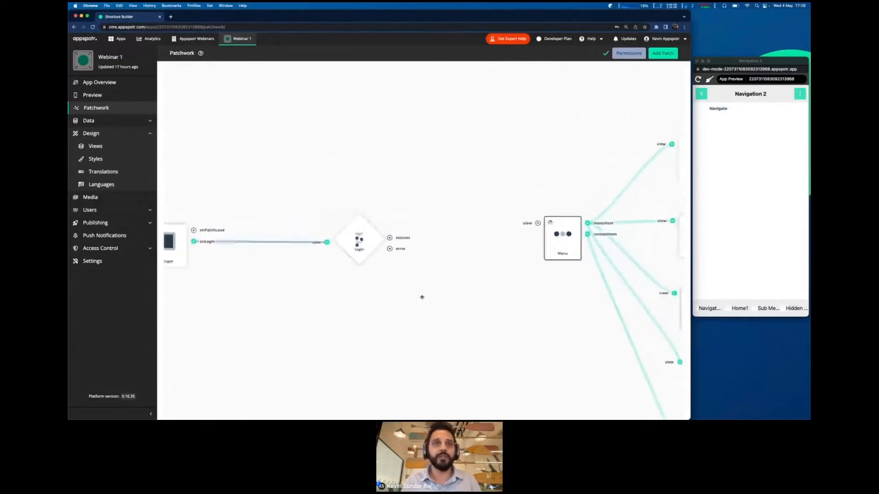
{"action": "scroll", "coordinate": [422, 297], "scroll_direction": "down", "scroll_amount": 3}
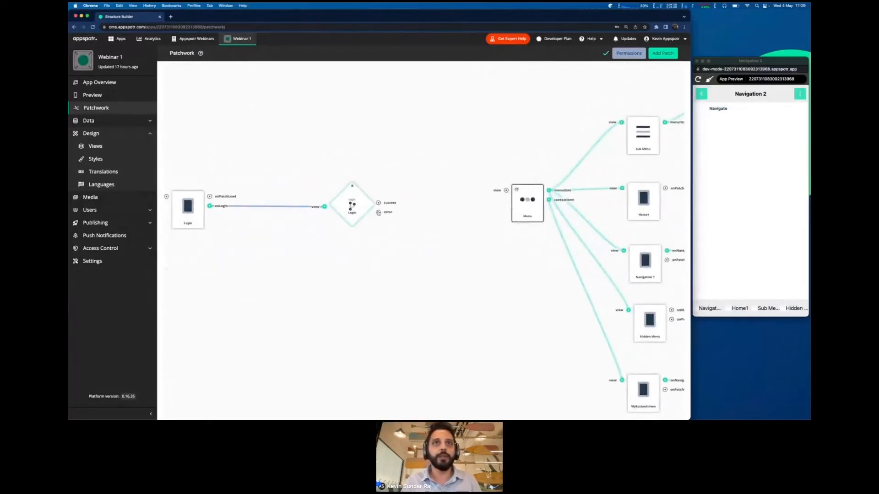
{"action": "left_click_drag", "start_coordinate": [393, 243], "coordinate": [362, 228]}
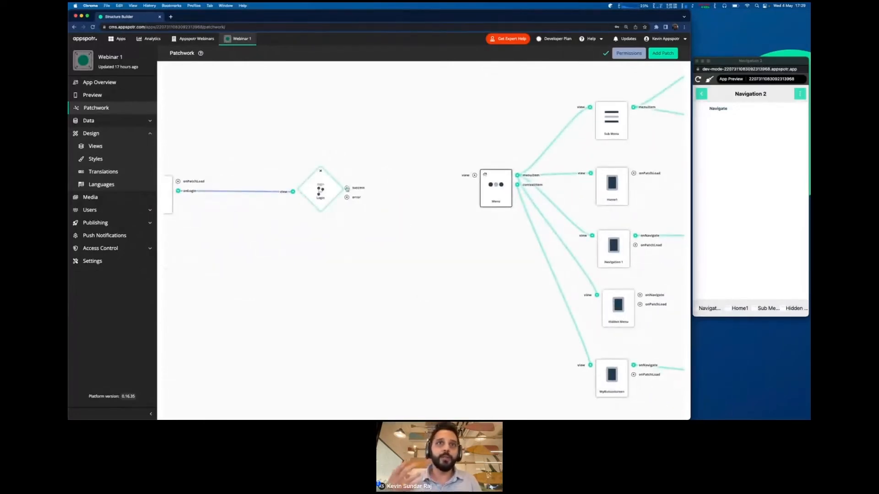
{"action": "left_click_drag", "start_coordinate": [347, 188], "coordinate": [474, 178]}
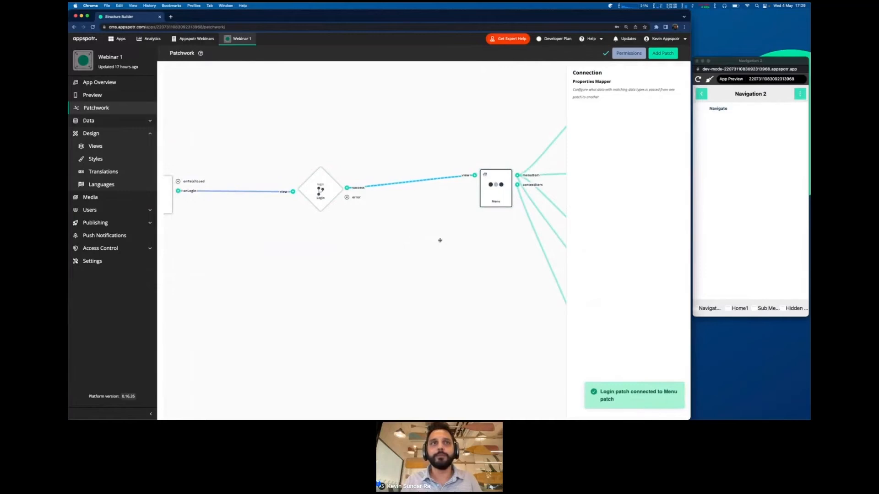
{"action": "left_click", "coordinate": [432, 264]}
{"action": "left_click_drag", "start_coordinate": [431, 261], "coordinate": [481, 253]}
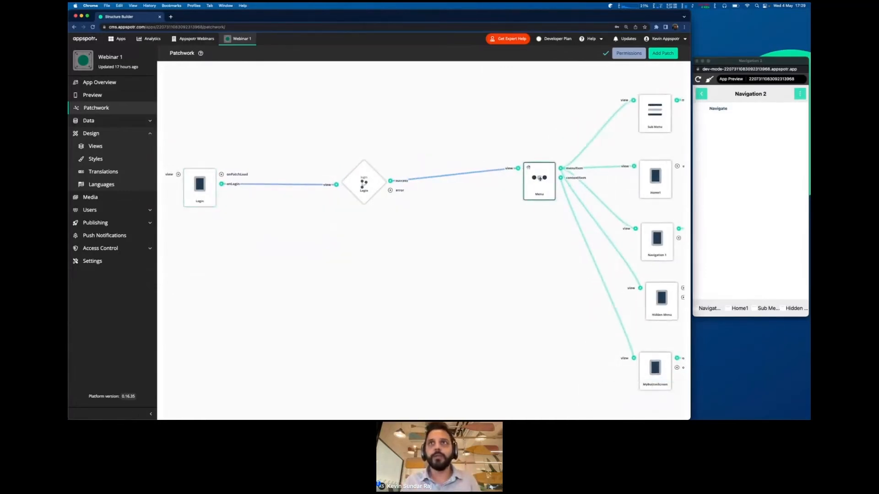
- Inspect the Menu and Login patch settings, then deselect to view the full Login-to-Menu flow
{"action": "left_click_drag", "start_coordinate": [524, 140], "coordinate": [532, 139]}
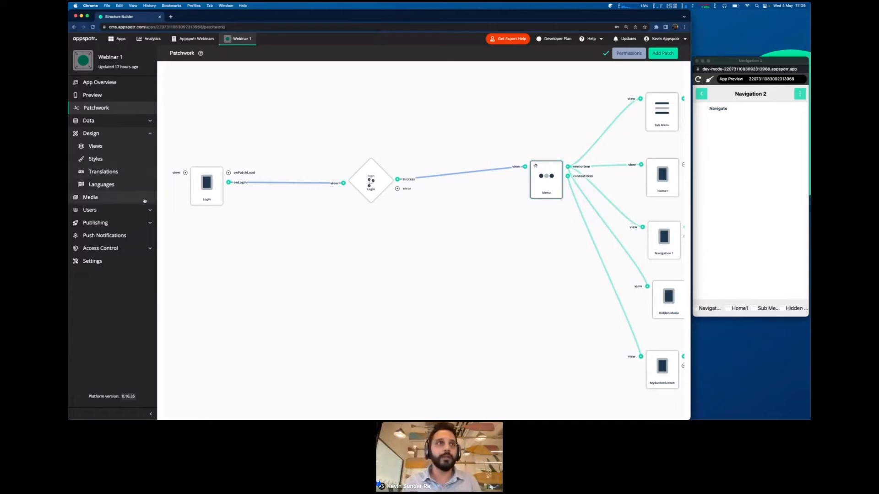
{"action": "left_click", "coordinate": [210, 183]}
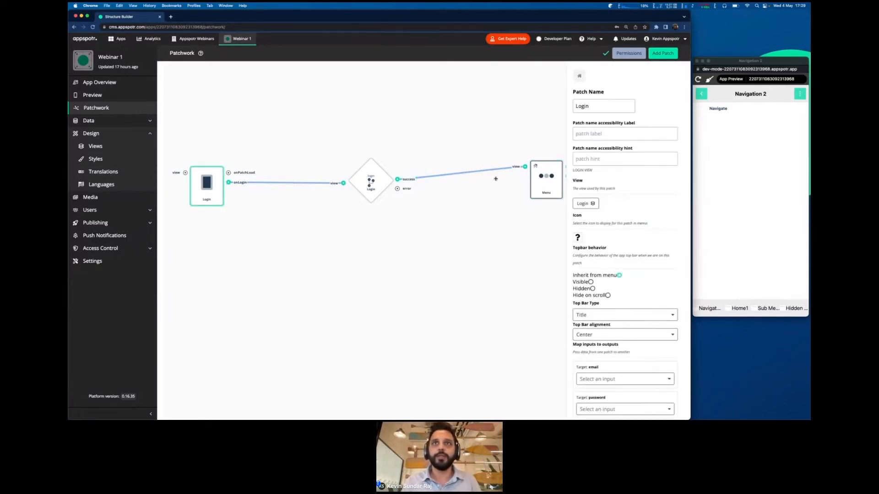
{"action": "left_click", "coordinate": [535, 184]}
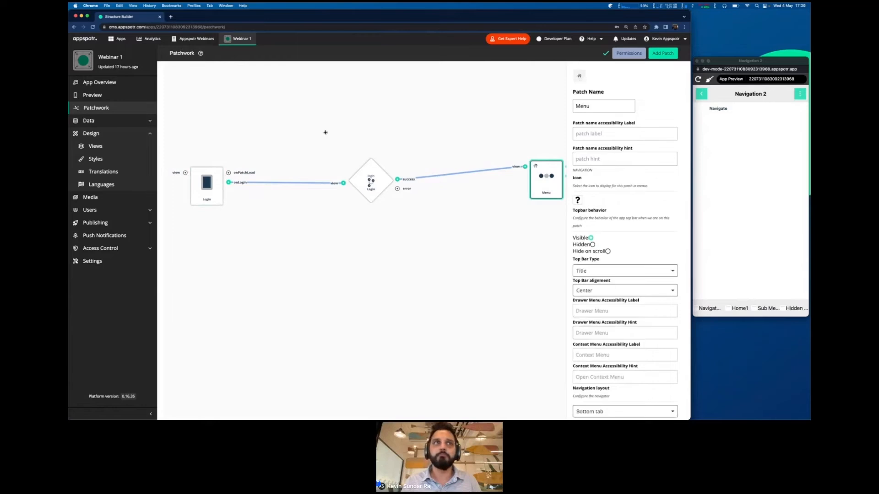
{"action": "left_click", "coordinate": [208, 189]}
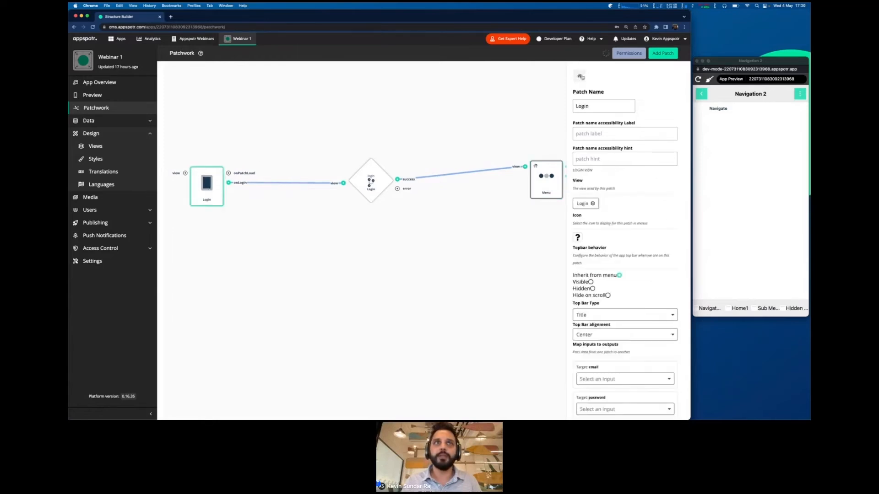
{"action": "left_click", "coordinate": [343, 227]}
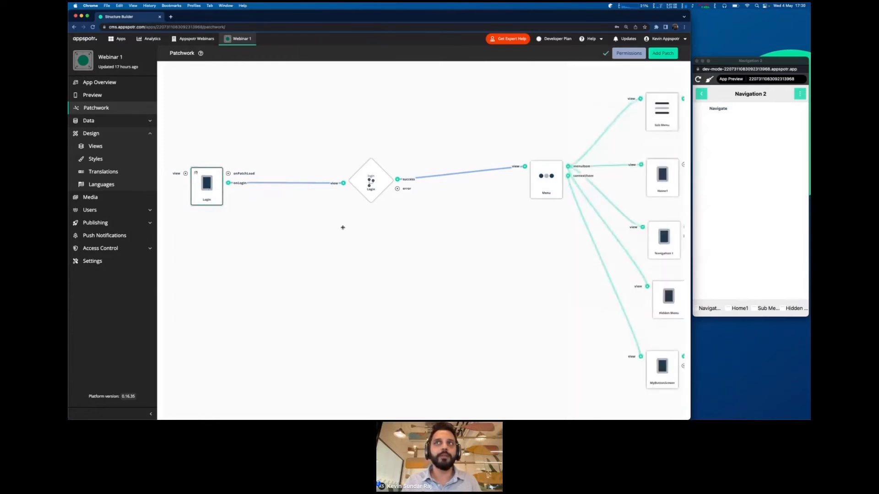
{"action": "left_click", "coordinate": [730, 214]}
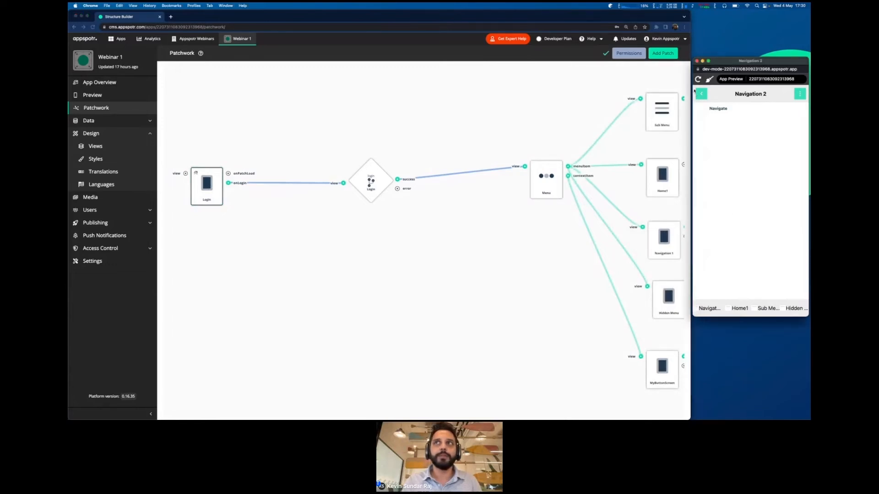
- Log in through the app preview with the demo email and password, decline saving it, then reload
{"action": "key", "text": "ctrl+Right"}
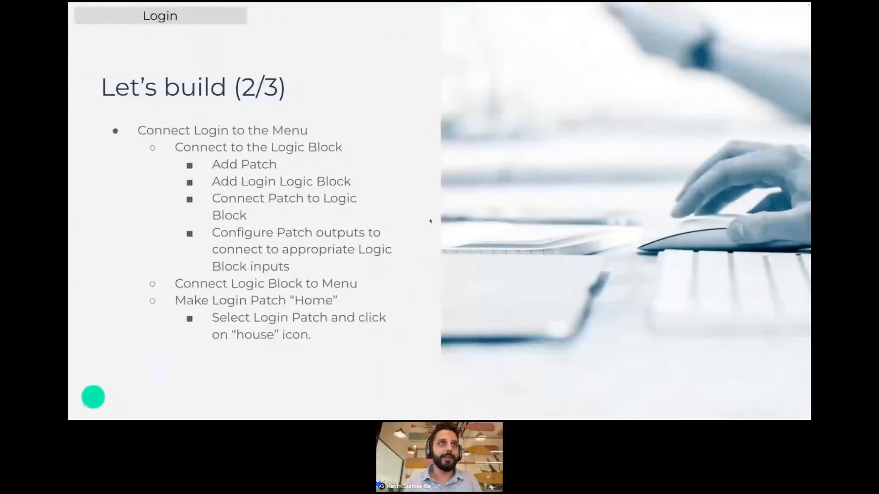
{"action": "key", "text": "ctrl+Left"}
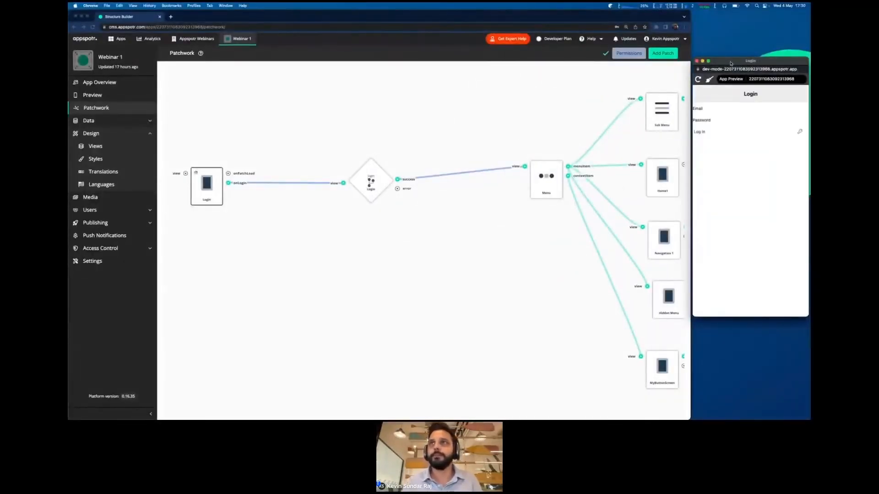
{"action": "left_click", "coordinate": [704, 108]}
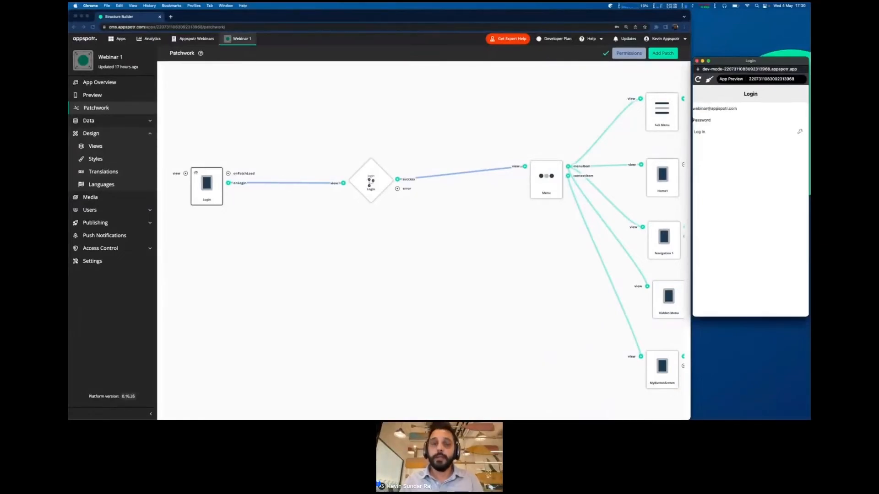
{"action": "type", "text": "•"}
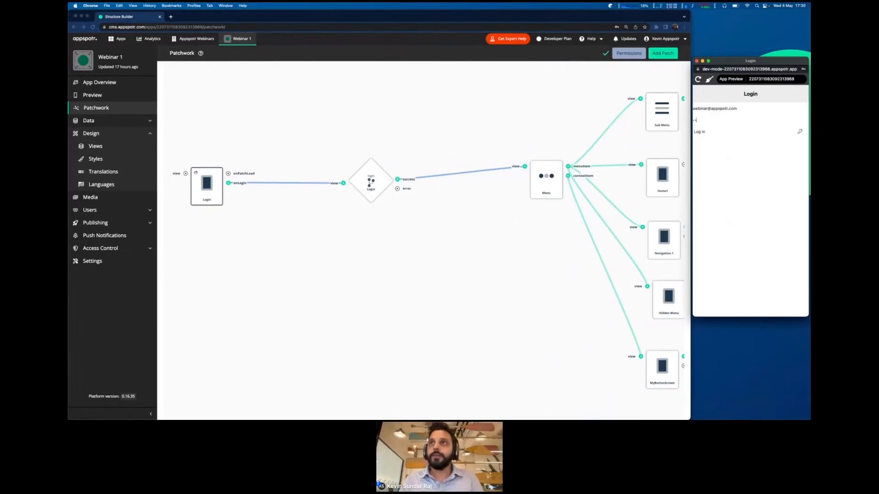
{"action": "type", "text": "••••"}
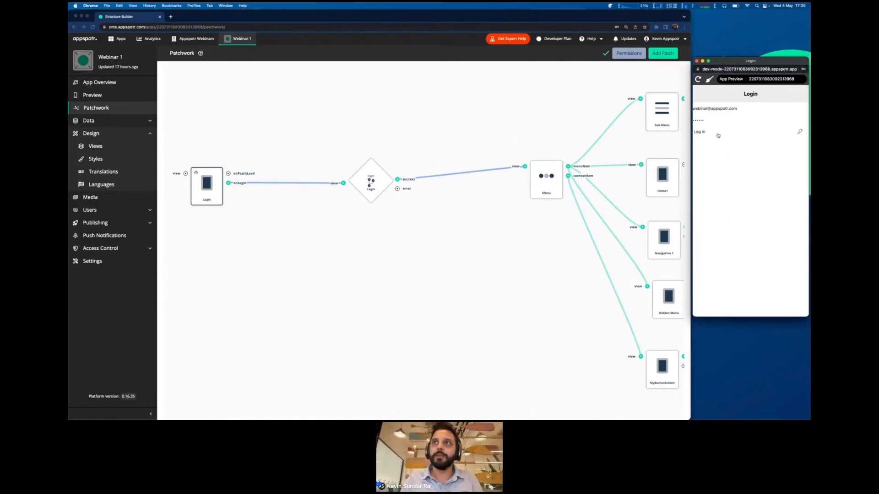
{"action": "left_click", "coordinate": [718, 135]}
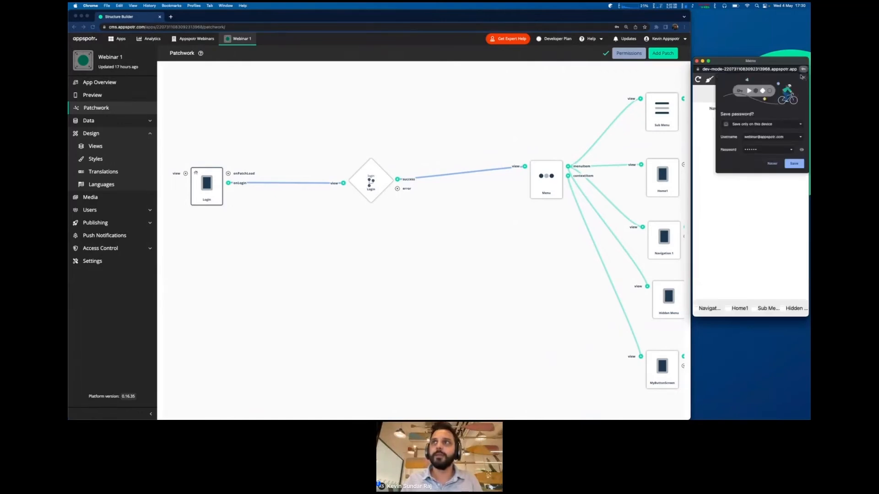
{"action": "left_click", "coordinate": [802, 77]}
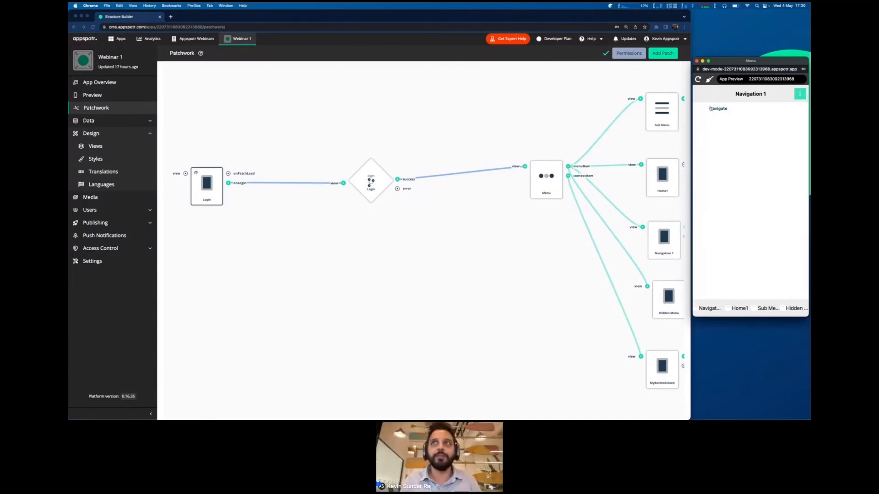
{"action": "left_click", "coordinate": [697, 79]}
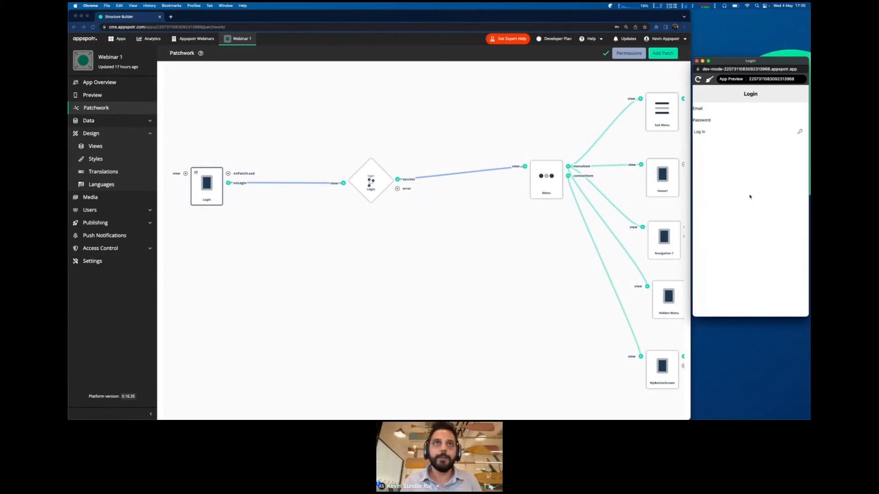
{"action": "key", "text": "ctrl+Right"}
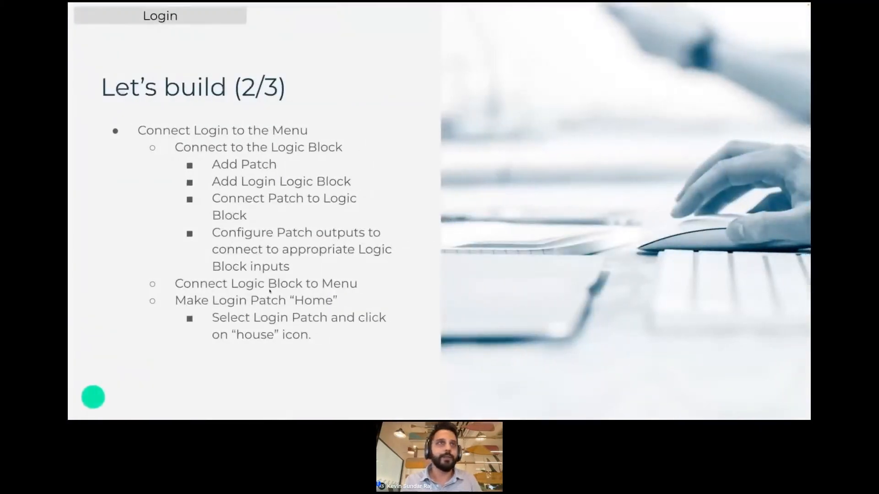
{"action": "key", "text": "Right"}
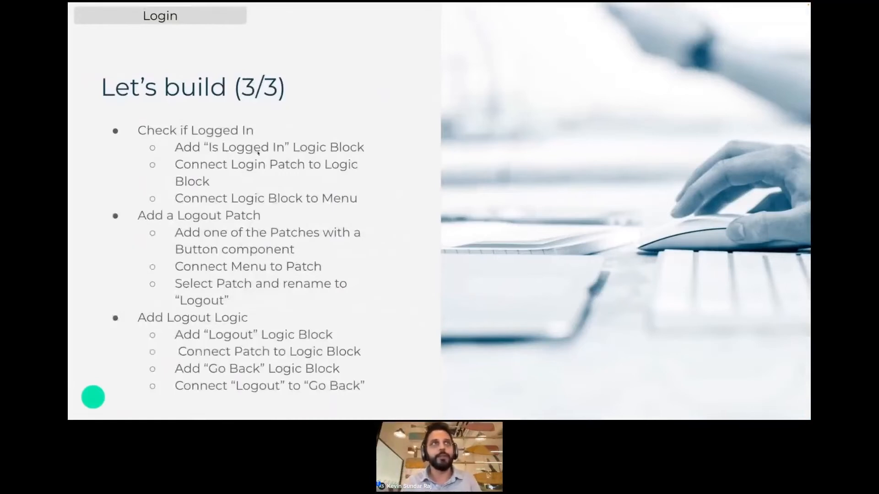
{"action": "key", "text": "super+Tab"}
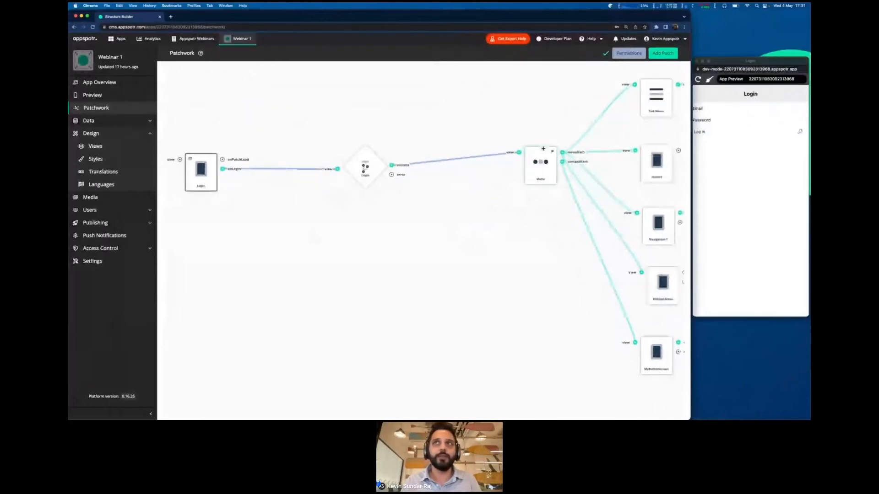
- Add an Is Loggedin block from the Navigation logic patches and place it above the Login block
{"action": "left_click", "coordinate": [660, 53]}
{"action": "scroll", "coordinate": [618, 194], "scroll_direction": "down", "scroll_amount": 2}
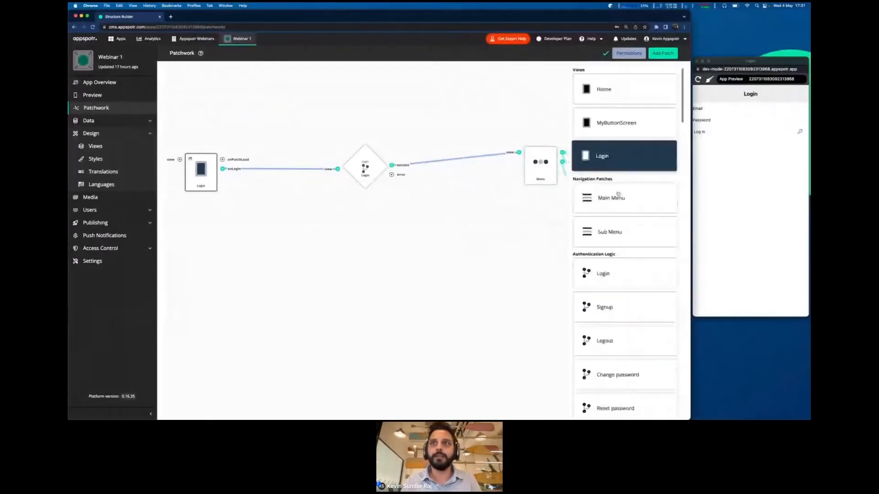
{"action": "scroll", "coordinate": [620, 206], "scroll_direction": "down", "scroll_amount": 6}
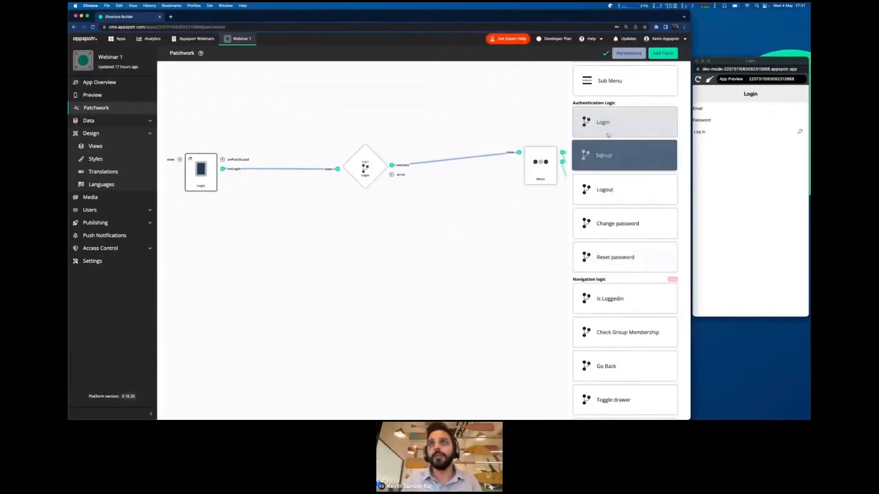
{"action": "scroll", "coordinate": [602, 201], "scroll_direction": "down", "scroll_amount": 3}
{"action": "scroll", "coordinate": [604, 199], "scroll_direction": "down", "scroll_amount": 3}
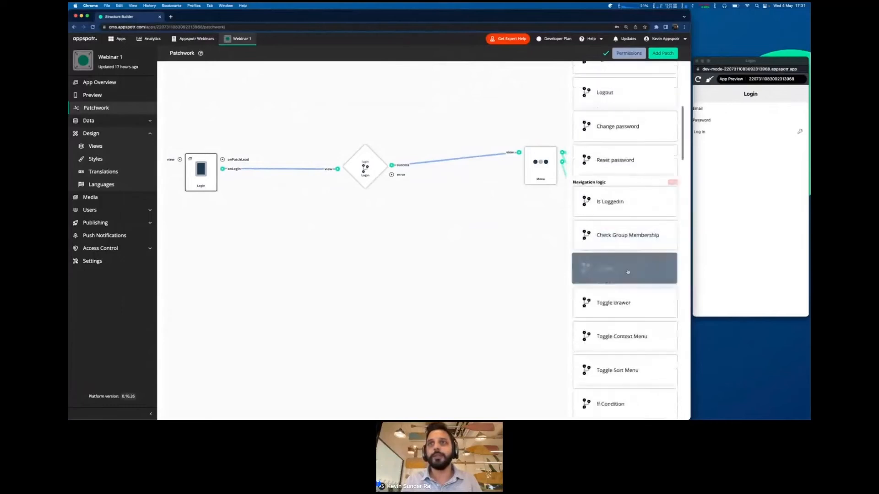
{"action": "left_click", "coordinate": [609, 196]}
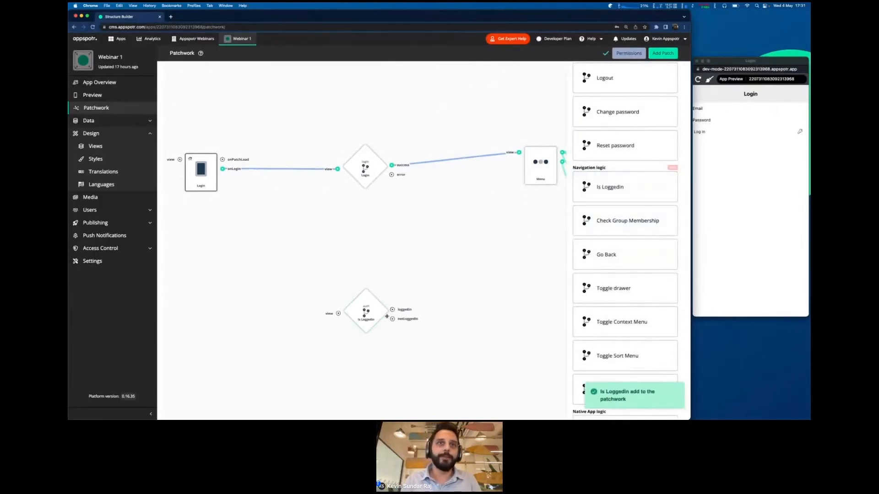
{"action": "left_click_drag", "start_coordinate": [368, 314], "coordinate": [365, 100]}
{"action": "scroll", "coordinate": [347, 117], "scroll_direction": "up", "scroll_amount": 2}
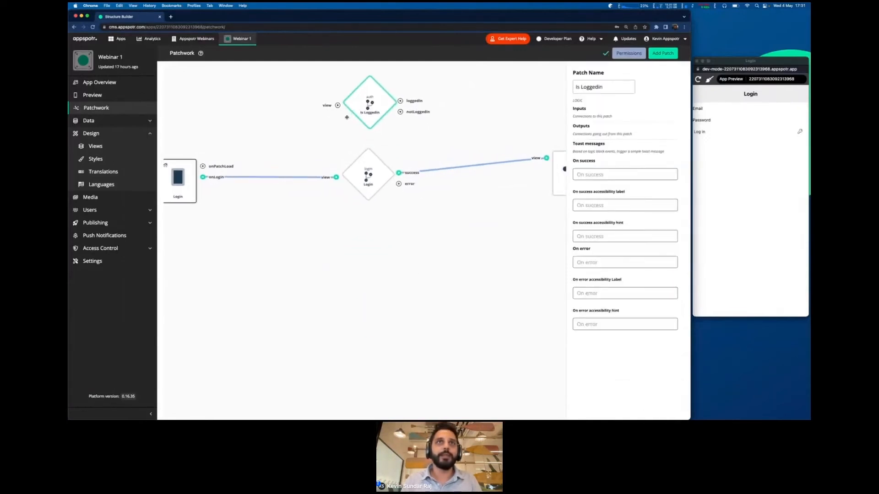
{"action": "scroll", "coordinate": [312, 142], "scroll_direction": "up", "scroll_amount": 3}
{"action": "left_click", "coordinate": [314, 142]}
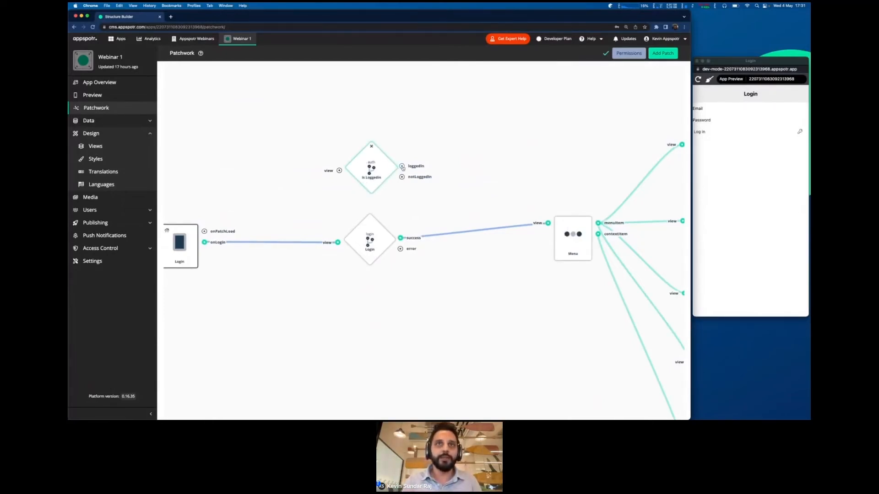
- Connect the Login patch's onPatchLoad output to the Is Loggedin block's view input
{"action": "left_click_drag", "start_coordinate": [403, 167], "coordinate": [442, 189]}
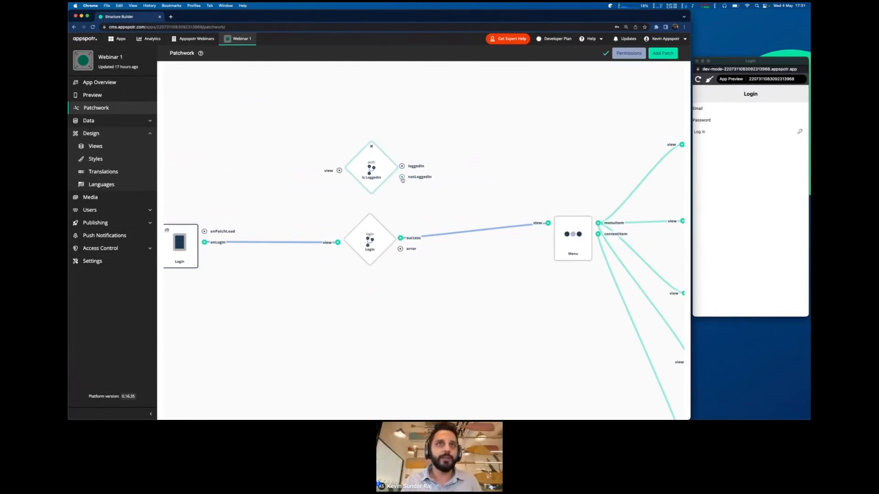
{"action": "left_click_drag", "start_coordinate": [402, 178], "coordinate": [420, 190]}
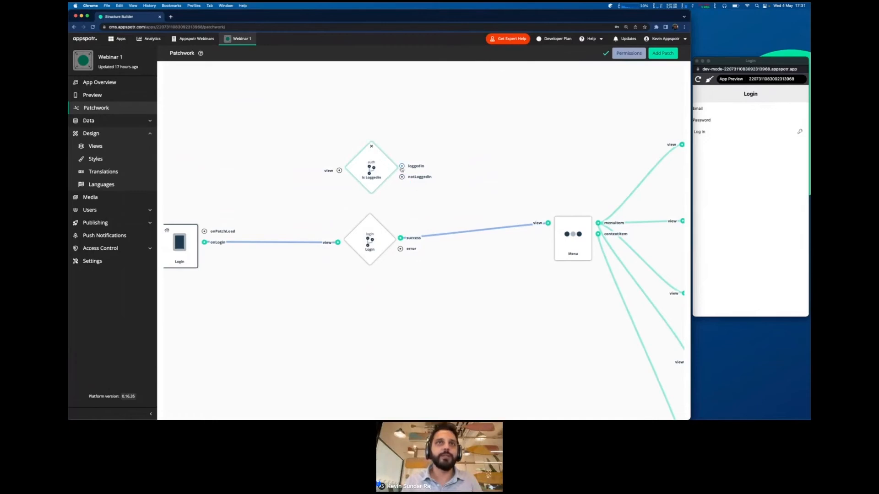
{"action": "left_click_drag", "start_coordinate": [327, 118], "coordinate": [345, 112]}
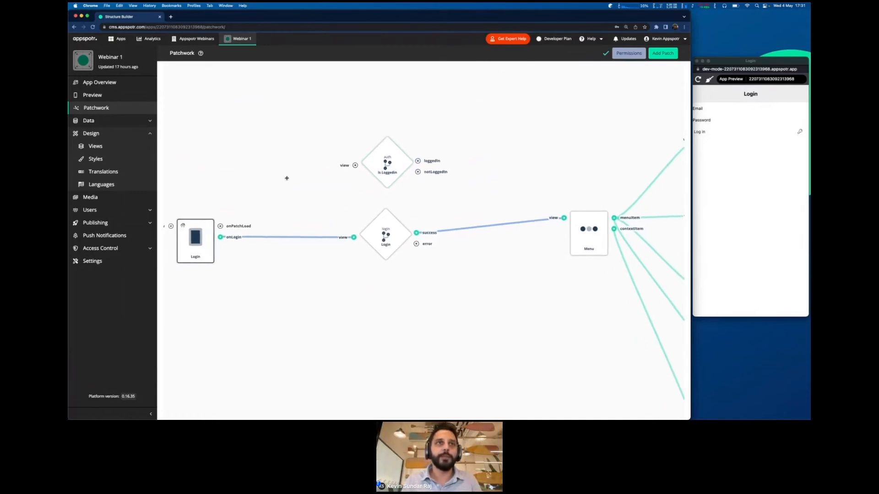
{"action": "left_click_drag", "start_coordinate": [286, 177], "coordinate": [297, 169]}
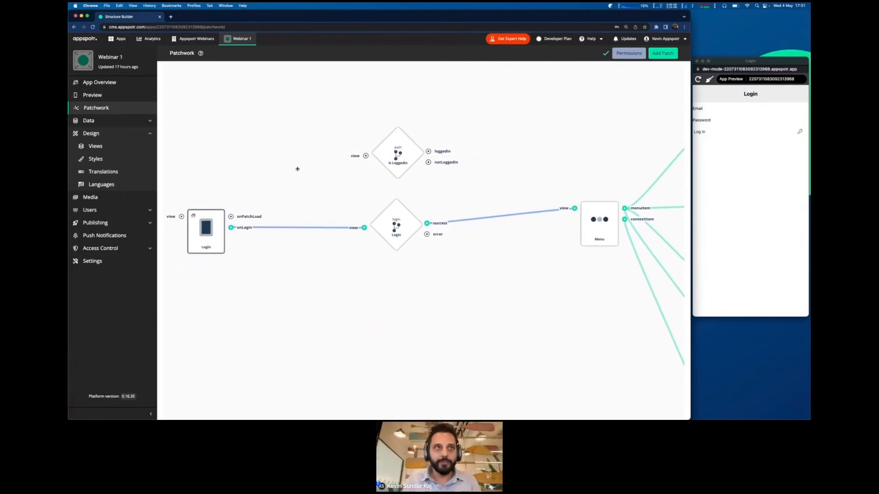
{"action": "left_click_drag", "start_coordinate": [231, 216], "coordinate": [246, 189]}
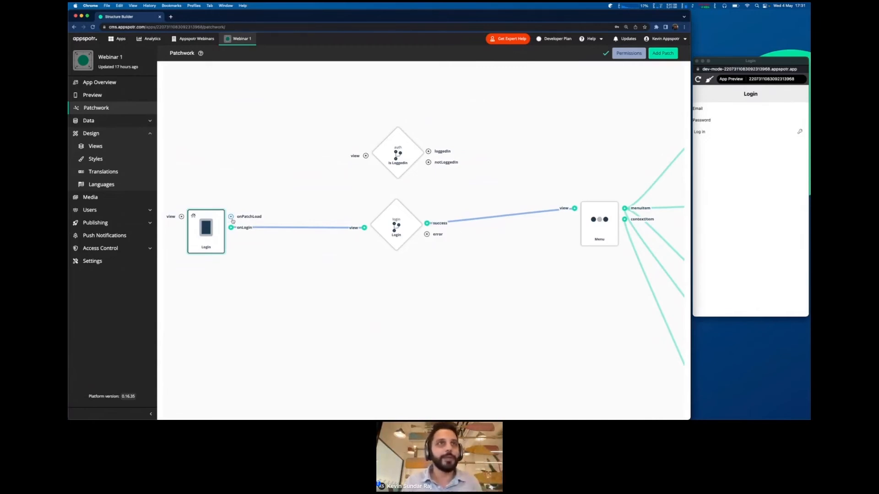
{"action": "mouse_move", "coordinate": [231, 218]}
{"action": "left_mouse_down"}
{"action": "mouse_move", "coordinate": [296, 158]}
{"action": "mouse_move", "coordinate": [216, 225]}
{"action": "left_mouse_up"}
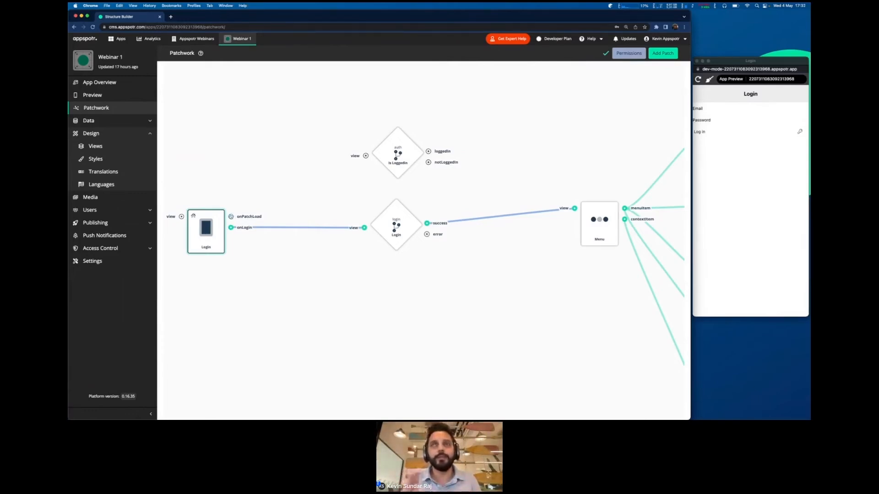
{"action": "left_click_drag", "start_coordinate": [231, 217], "coordinate": [366, 155]}
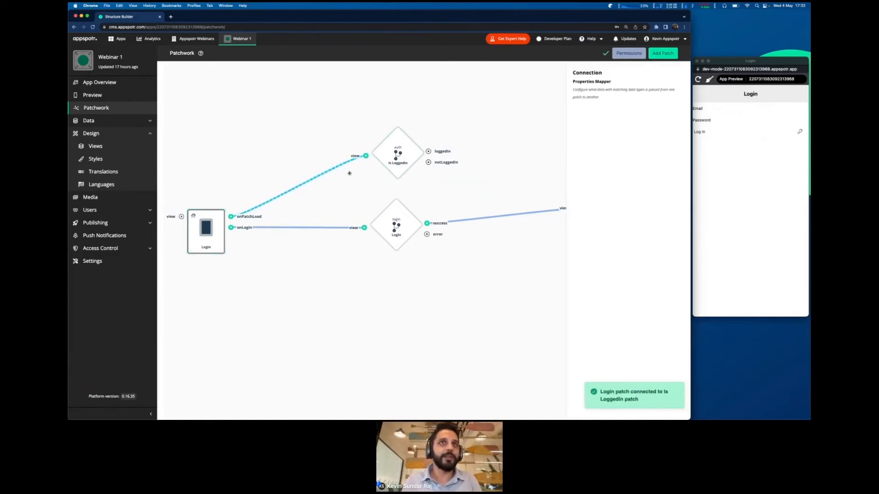
{"action": "left_click", "coordinate": [309, 161]}
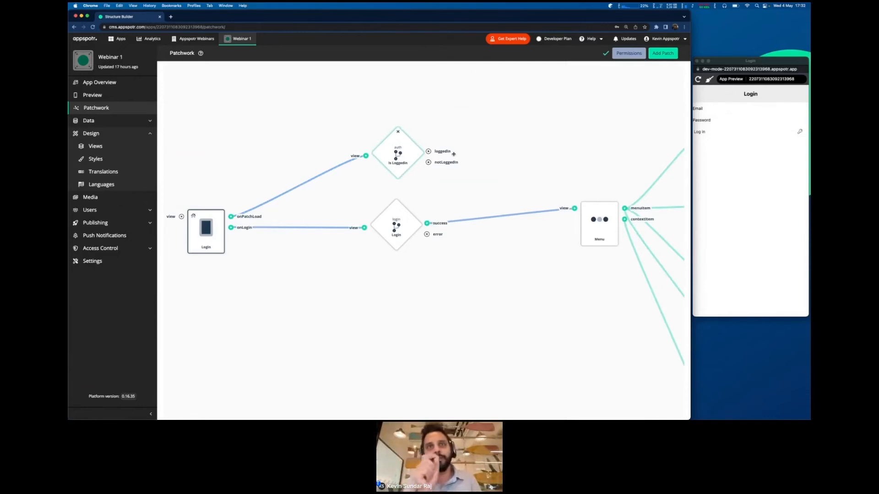
- Wire the Is Loggedin loggedIn output to the Menu patch's view input
{"action": "scroll", "coordinate": [465, 121], "scroll_direction": "right", "scroll_amount": 3}
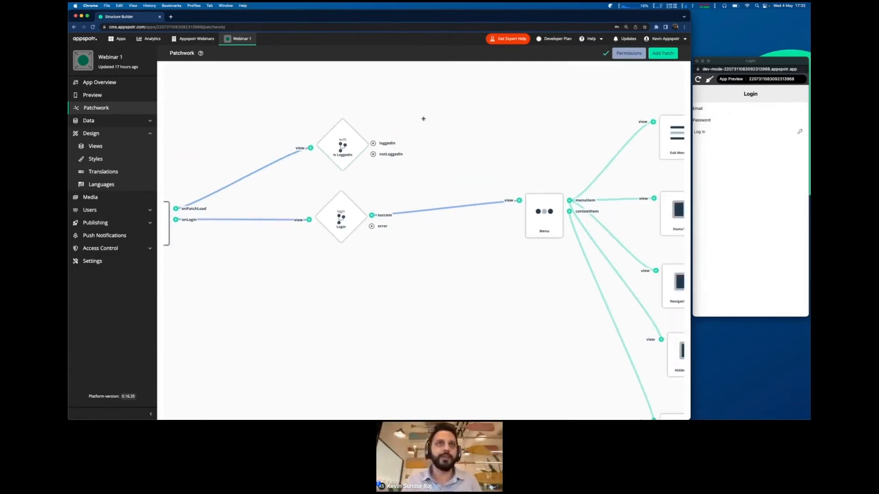
{"action": "left_click_drag", "start_coordinate": [423, 119], "coordinate": [417, 119]}
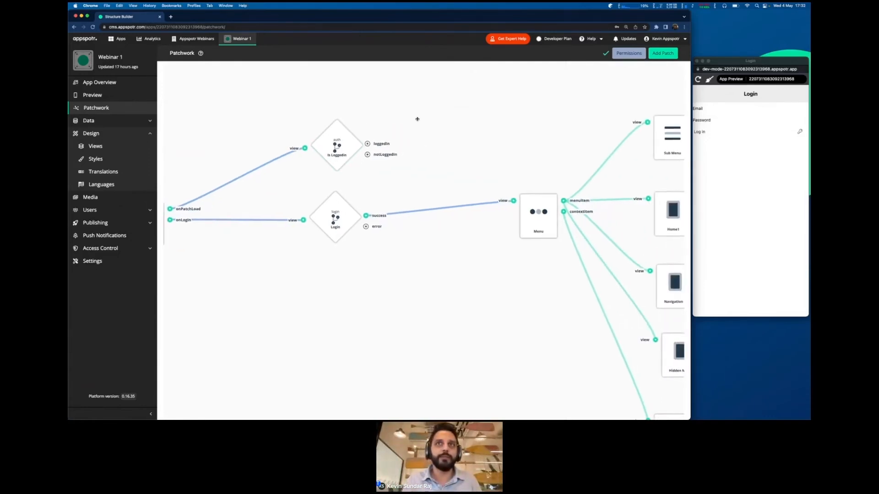
{"action": "left_click_drag", "start_coordinate": [367, 144], "coordinate": [513, 200]}
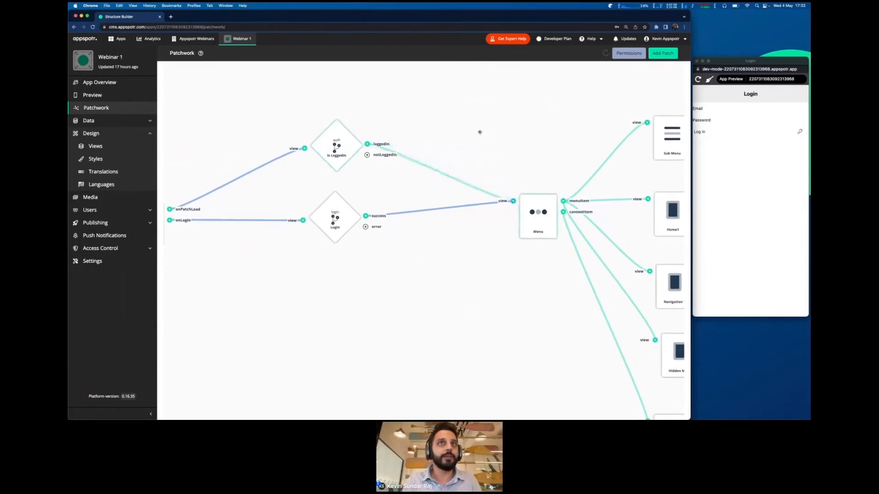
{"action": "left_click_drag", "start_coordinate": [453, 120], "coordinate": [529, 100]}
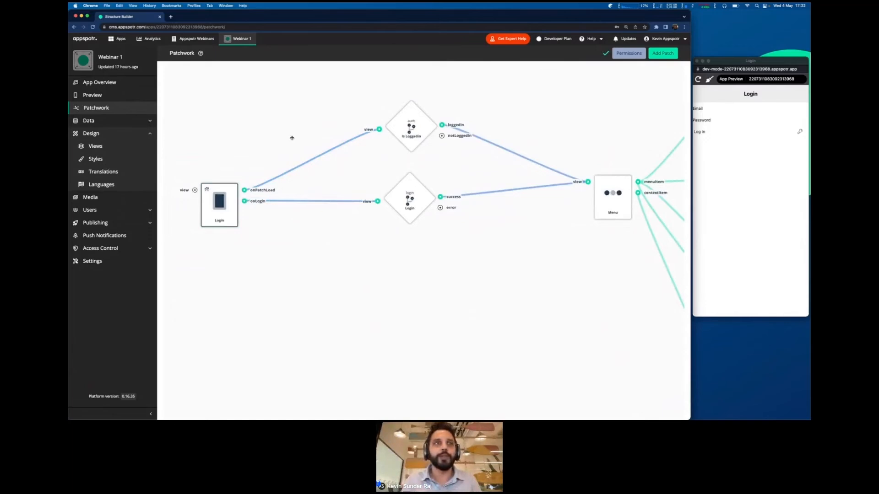
{"action": "left_click_drag", "start_coordinate": [291, 137], "coordinate": [289, 126]}
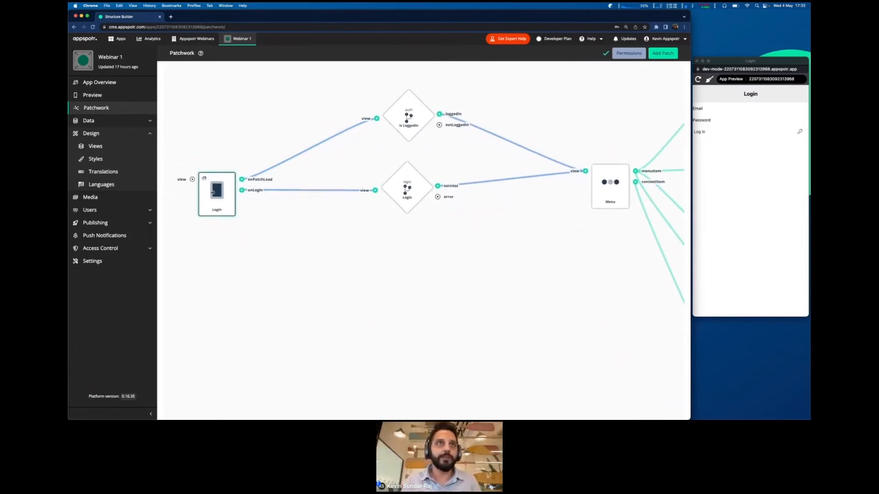
- Check the Is Loggedin settings and reload the app preview to test the login gating
{"action": "left_click", "coordinate": [407, 120]}
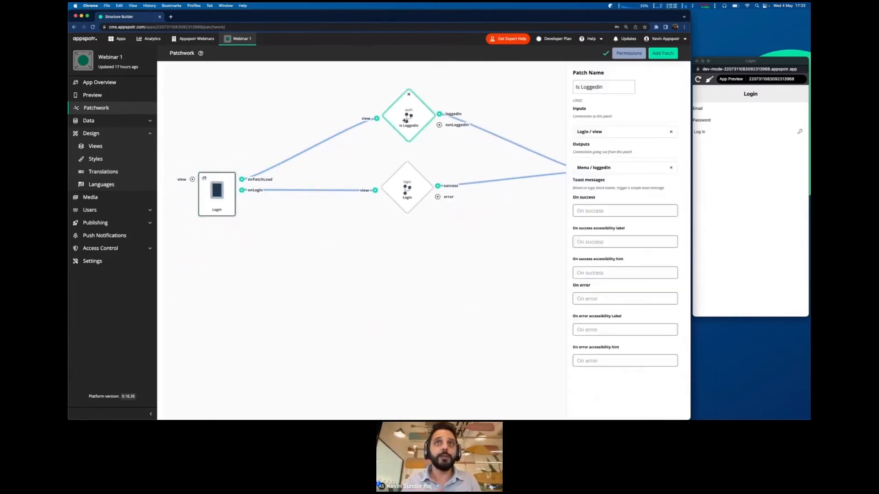
{"action": "left_click", "coordinate": [415, 145]}
{"action": "left_click_drag", "start_coordinate": [415, 145], "coordinate": [320, 129]}
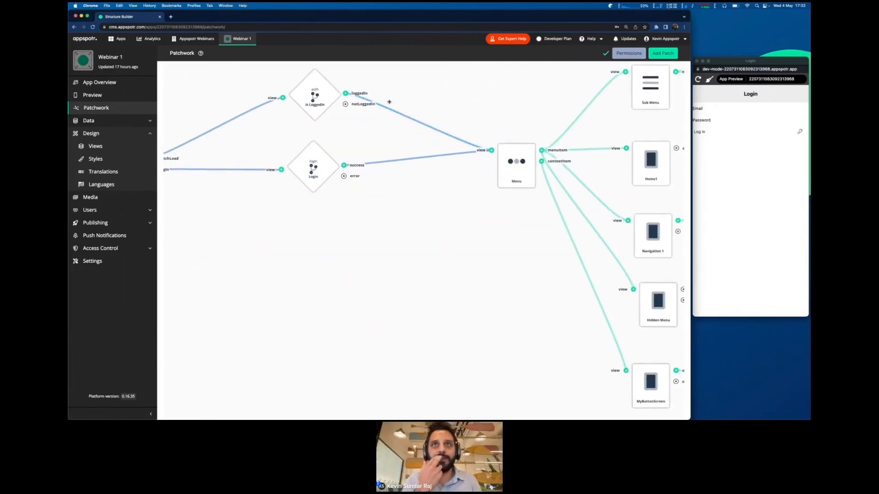
{"action": "left_click_drag", "start_coordinate": [462, 105], "coordinate": [537, 132]}
{"action": "left_click", "coordinate": [703, 179]}
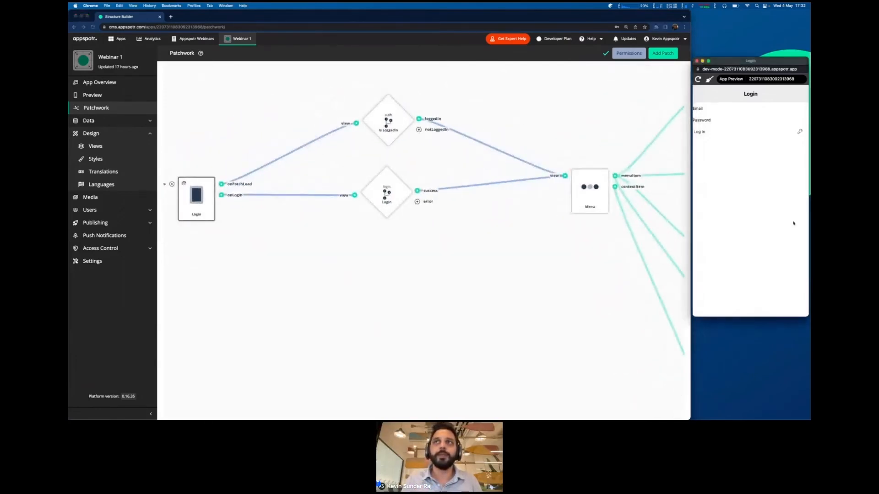
{"action": "left_click", "coordinate": [698, 80]}
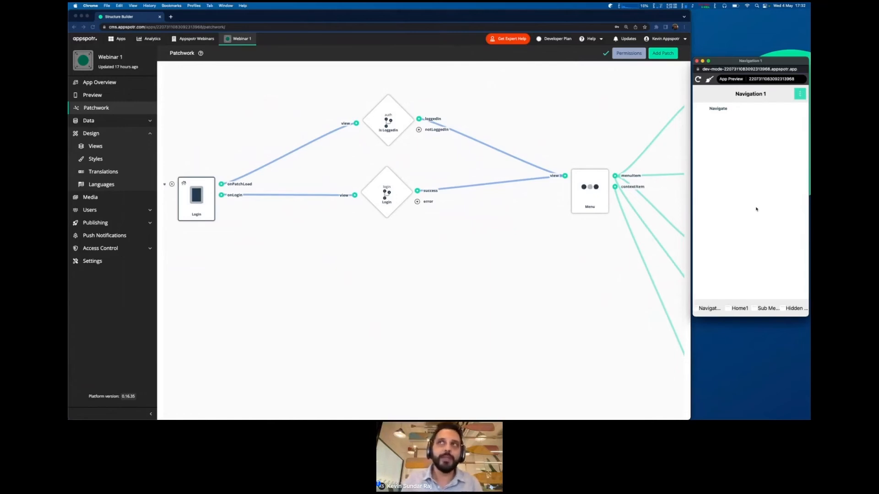
{"action": "left_click_drag", "start_coordinate": [457, 241], "coordinate": [473, 249]}
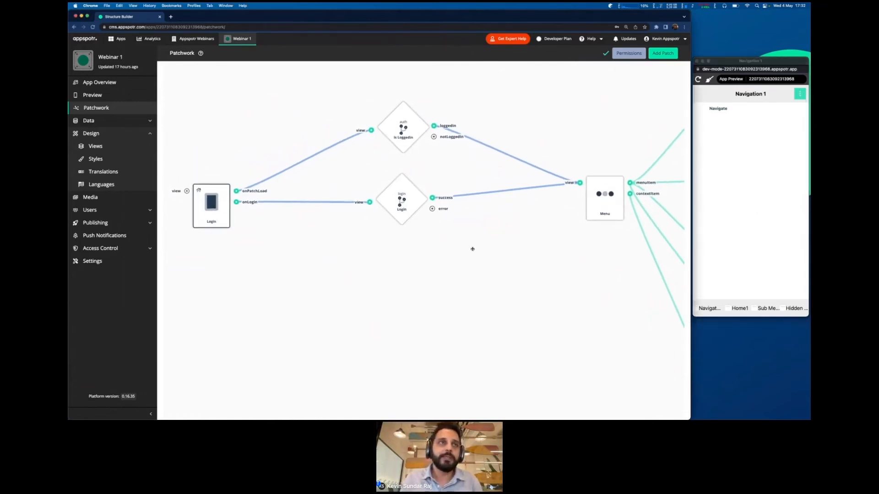
- Review the Login patch settings, reload the preview, then show the Let's build (3/3) slide
{"action": "left_click", "coordinate": [208, 218]}
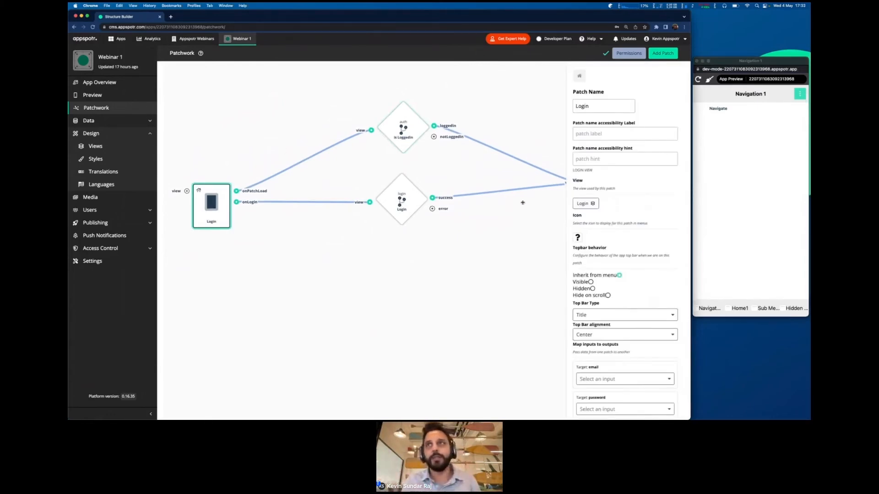
{"action": "left_click", "coordinate": [724, 180]}
{"action": "key", "text": "super+r"}
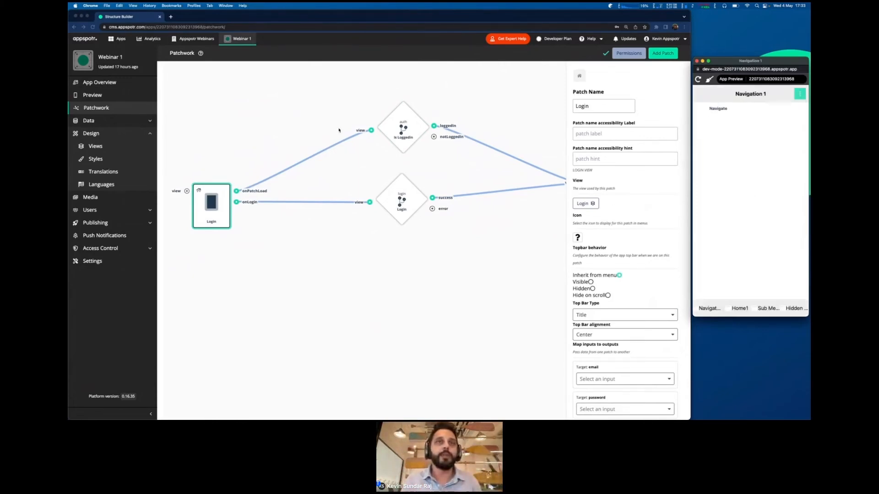
{"action": "left_click", "coordinate": [352, 304]}
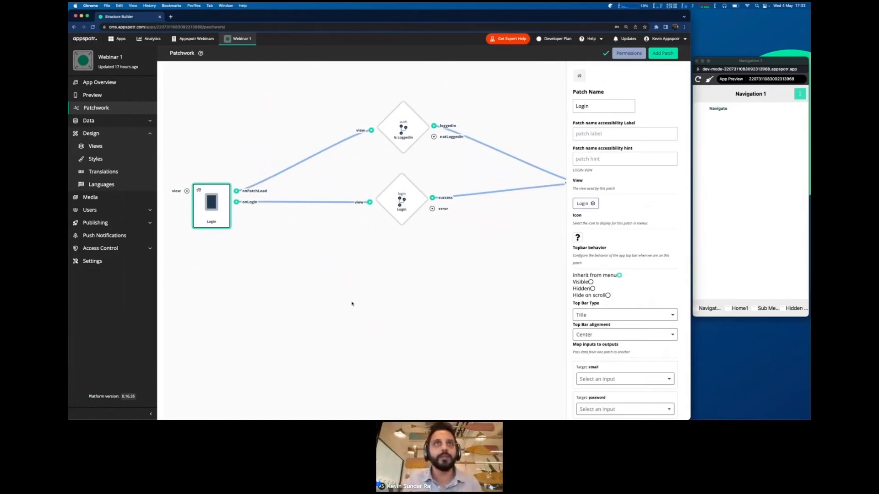
{"action": "left_click", "coordinate": [709, 209]}
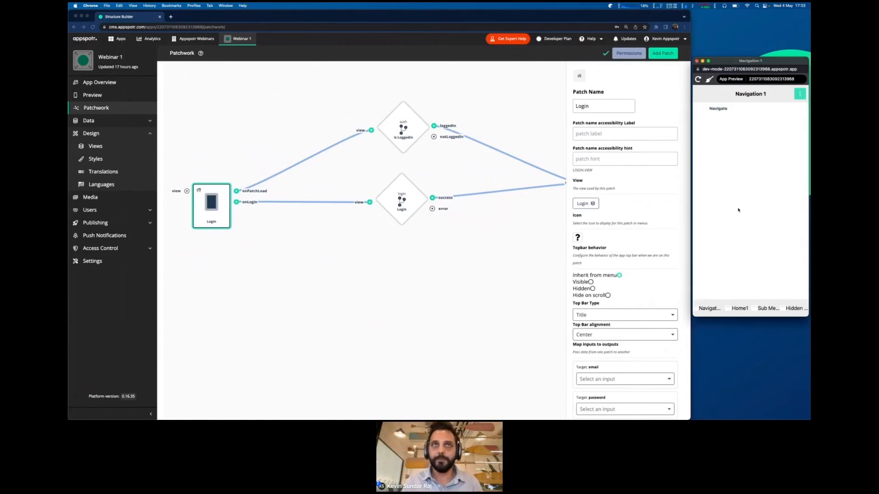
{"action": "mouse_move", "coordinate": [511, 252]}
{"action": "left_mouse_down"}
{"action": "mouse_move", "coordinate": [404, 246]}
{"action": "mouse_move", "coordinate": [500, 251]}
{"action": "left_mouse_up"}
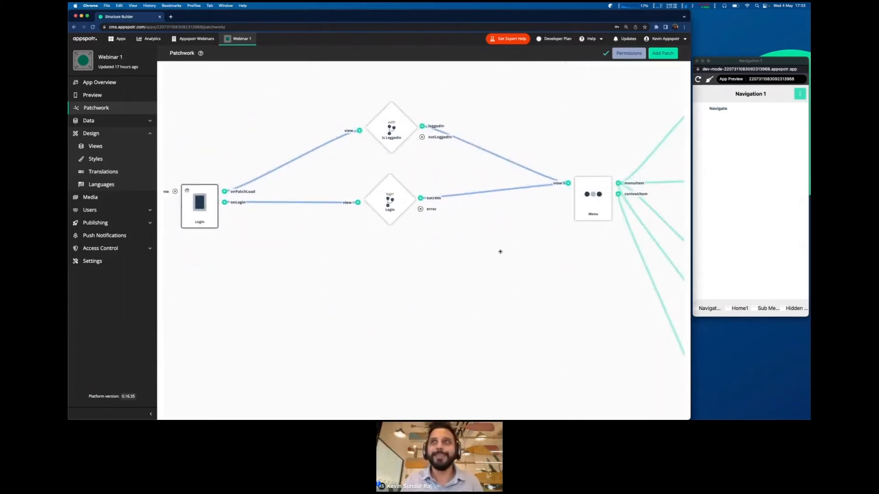
{"action": "key", "text": "ctrl+Right"}
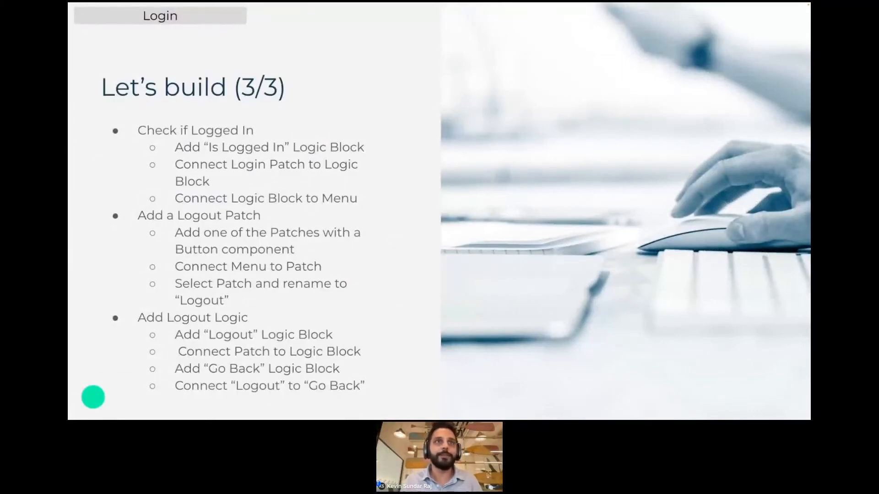
- Add a Logout logic block from the patch list onto the canvas below the Login block
{"action": "key", "text": "ctrl+Left"}
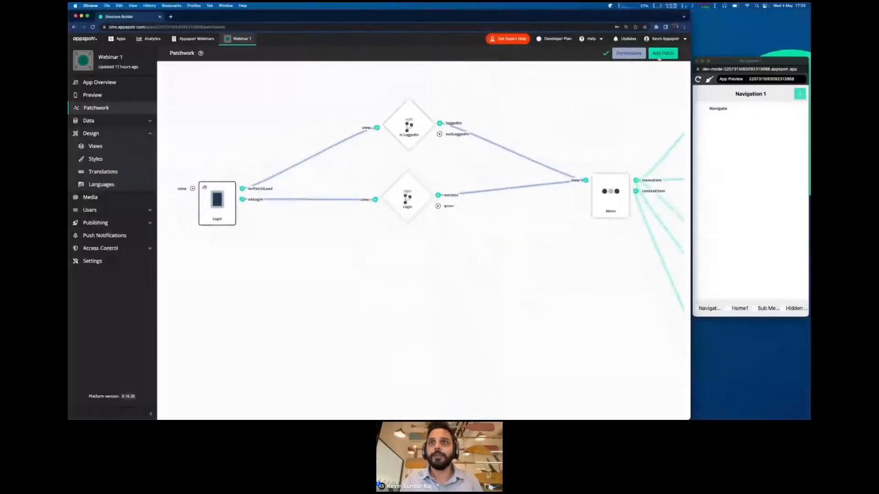
{"action": "left_click", "coordinate": [662, 53]}
{"action": "scroll", "coordinate": [609, 224], "scroll_direction": "down", "scroll_amount": 5}
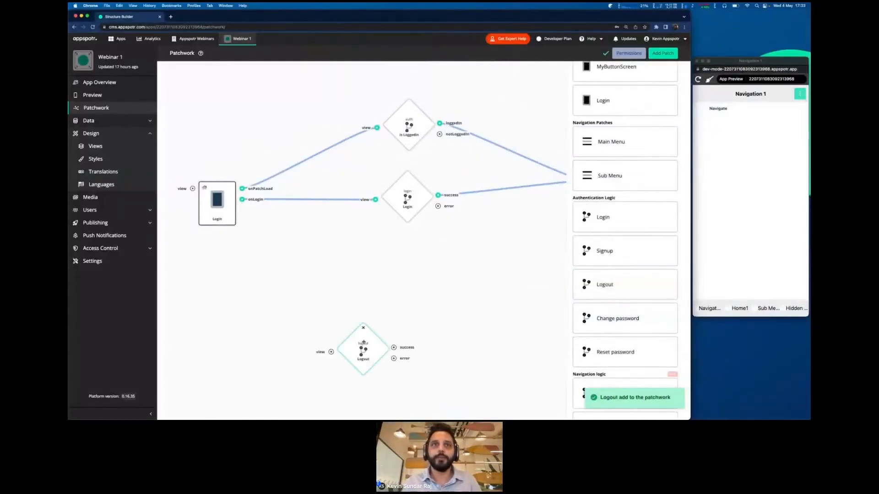
{"action": "left_click_drag", "start_coordinate": [363, 342], "coordinate": [416, 311]}
{"action": "left_click", "coordinate": [470, 254]}
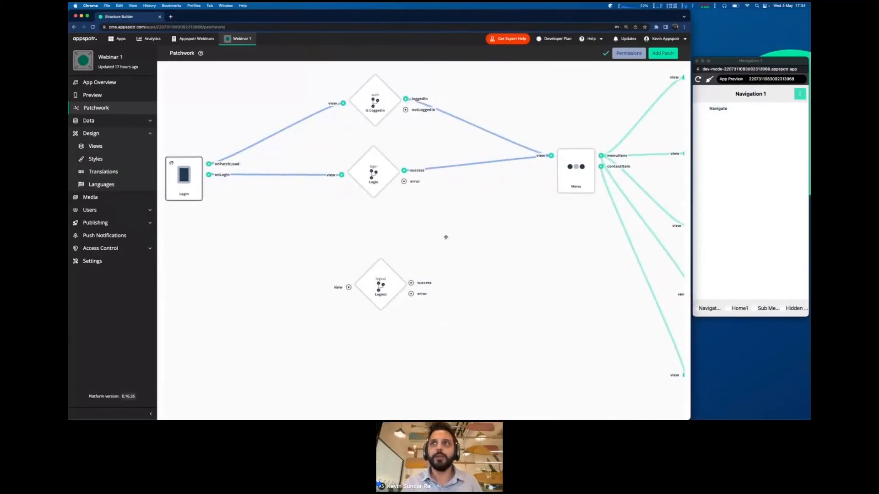
- Pan across the screen nodes down to Navigation 2 and open the MyButtonScreen patch's settings
{"action": "left_click_drag", "start_coordinate": [445, 238], "coordinate": [332, 217]}
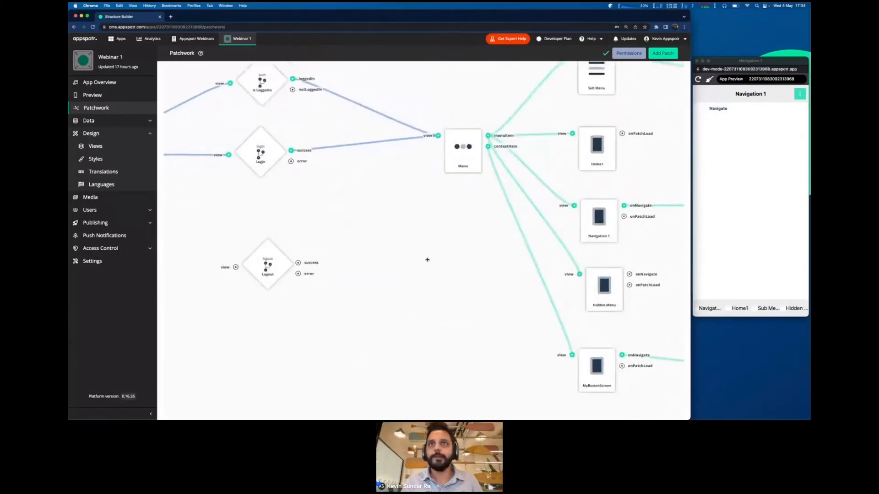
{"action": "left_click_drag", "start_coordinate": [425, 257], "coordinate": [371, 250]}
{"action": "left_click", "coordinate": [779, 110]}
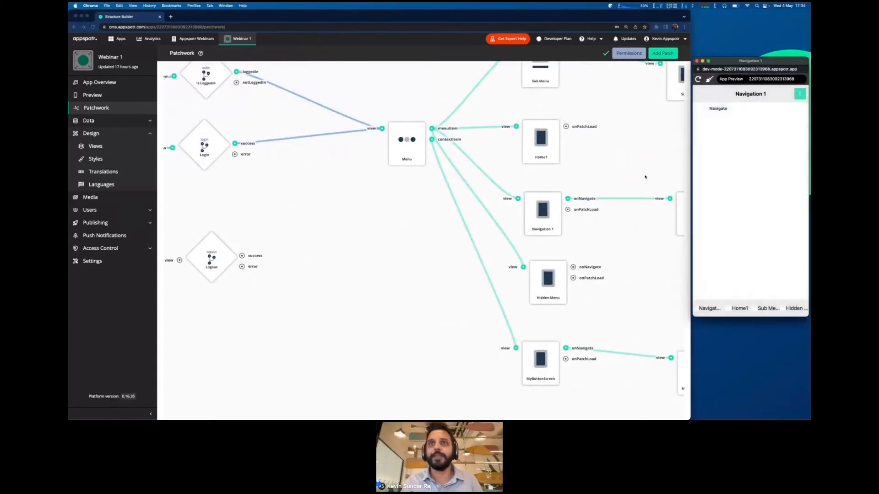
{"action": "left_click", "coordinate": [558, 159]}
{"action": "left_click_drag", "start_coordinate": [612, 168], "coordinate": [522, 136]}
{"action": "left_click_drag", "start_coordinate": [567, 299], "coordinate": [482, 322]}
{"action": "left_click", "coordinate": [358, 245]}
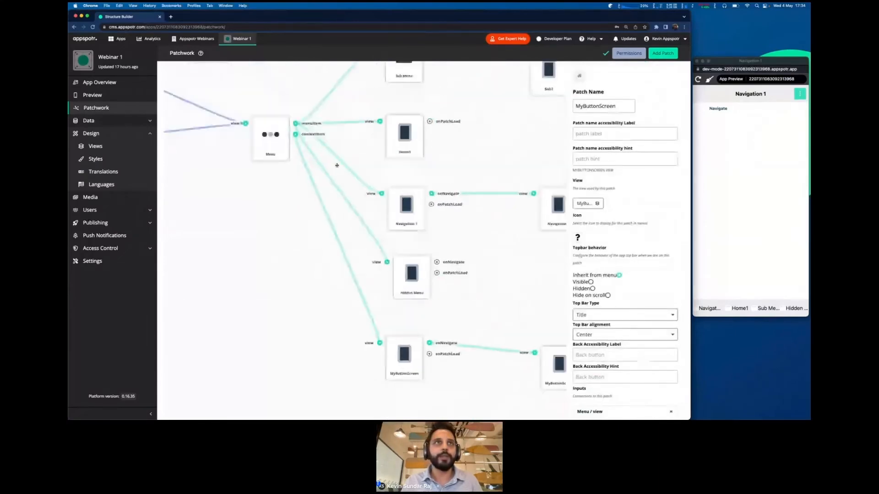
{"action": "left_click_drag", "start_coordinate": [310, 247], "coordinate": [277, 167]}
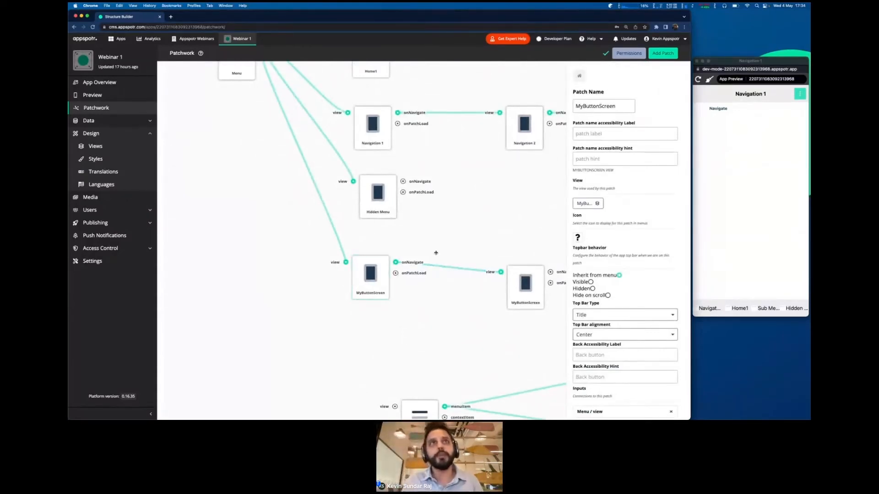
{"action": "scroll", "coordinate": [435, 253], "scroll_direction": "up", "scroll_amount": 5}
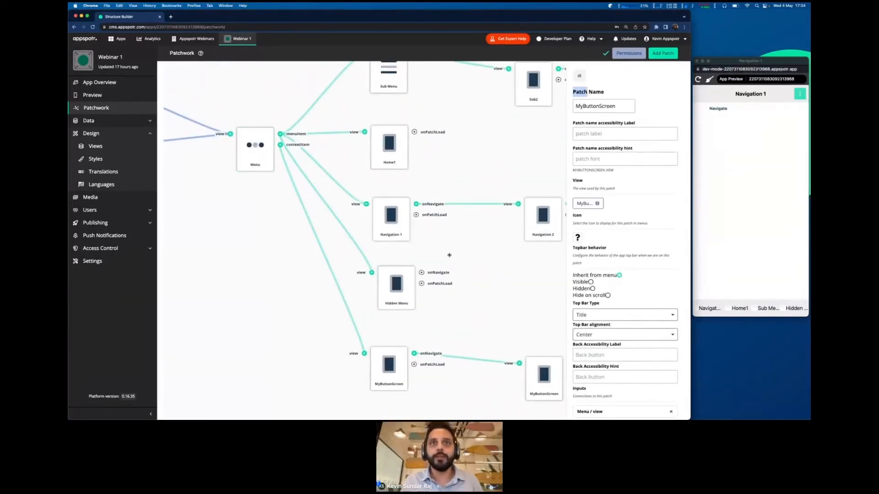
- Rename the Hidden Menu screen patch to 'Logout'
{"action": "left_click", "coordinate": [390, 283]}
{"action": "triple_click", "coordinate": [589, 106]}
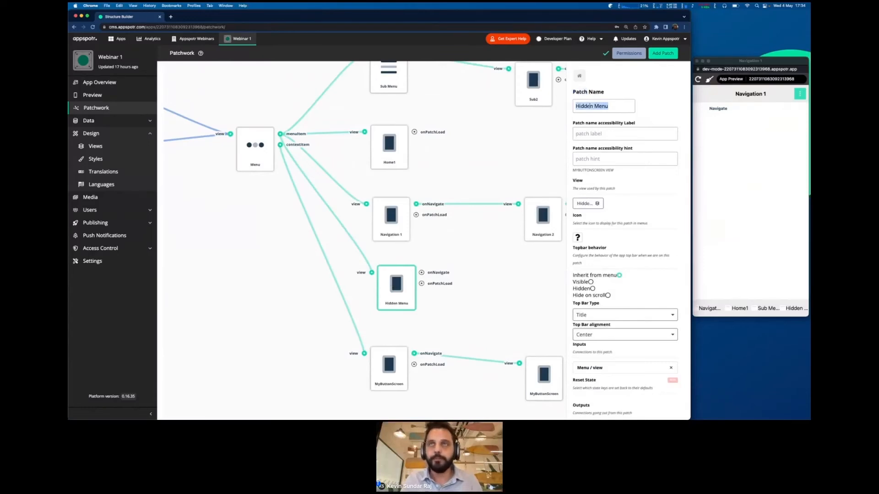
{"action": "type", "text": "Logout"}
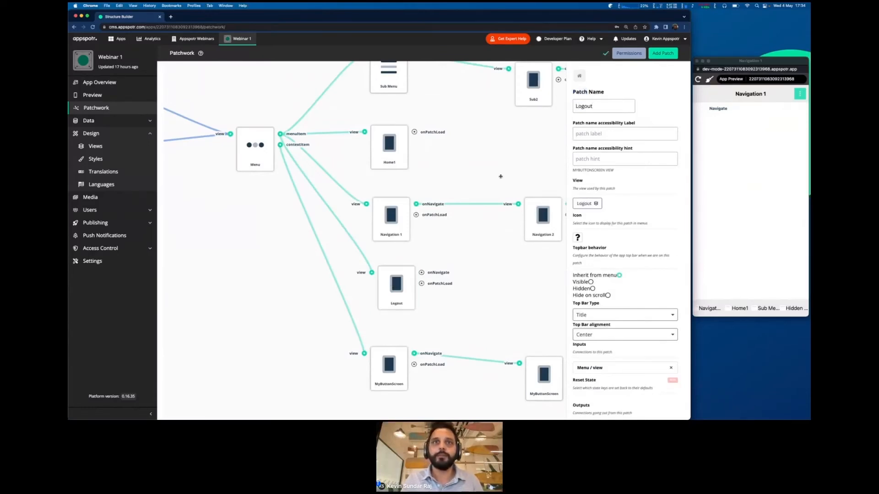
- Place the Logout logic block beside the Logout screen and wire onNavigate to its view input
{"action": "scroll", "coordinate": [500, 176], "scroll_direction": "down", "scroll_amount": 2}
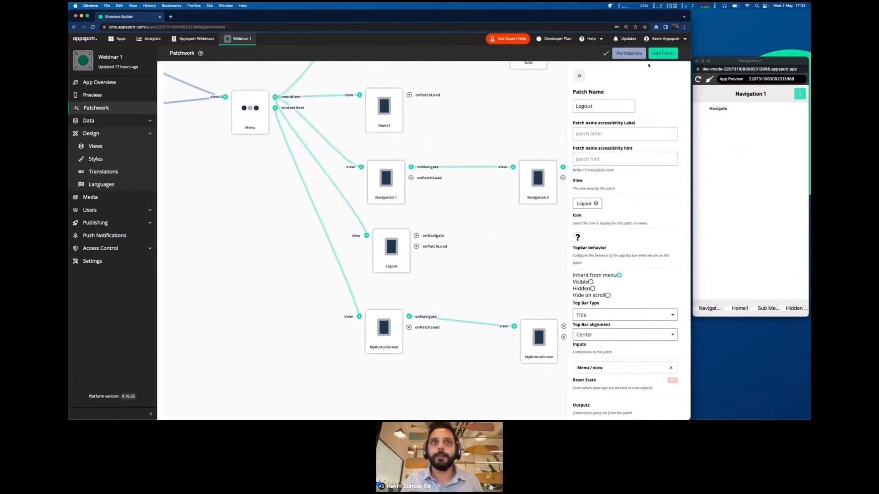
{"action": "scroll", "coordinate": [496, 216], "scroll_direction": "left", "scroll_amount": 5}
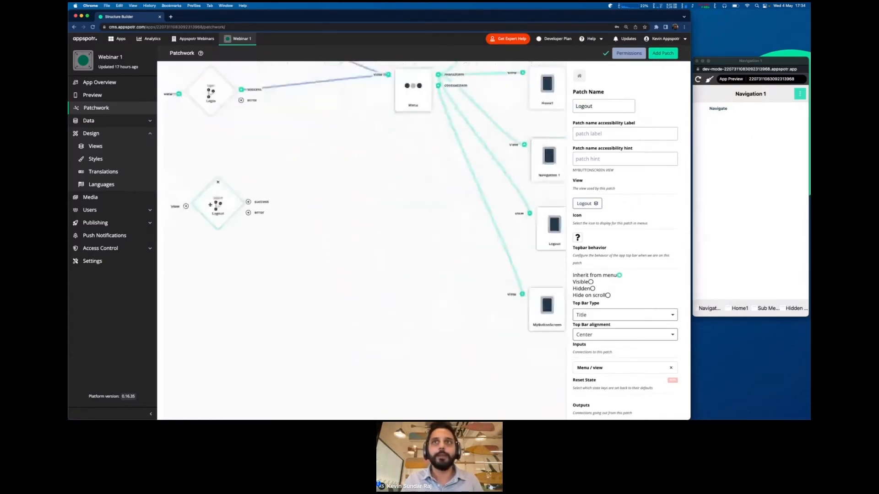
{"action": "left_click_drag", "start_coordinate": [210, 205], "coordinate": [436, 250]}
{"action": "left_click_drag", "start_coordinate": [420, 197], "coordinate": [192, 190]}
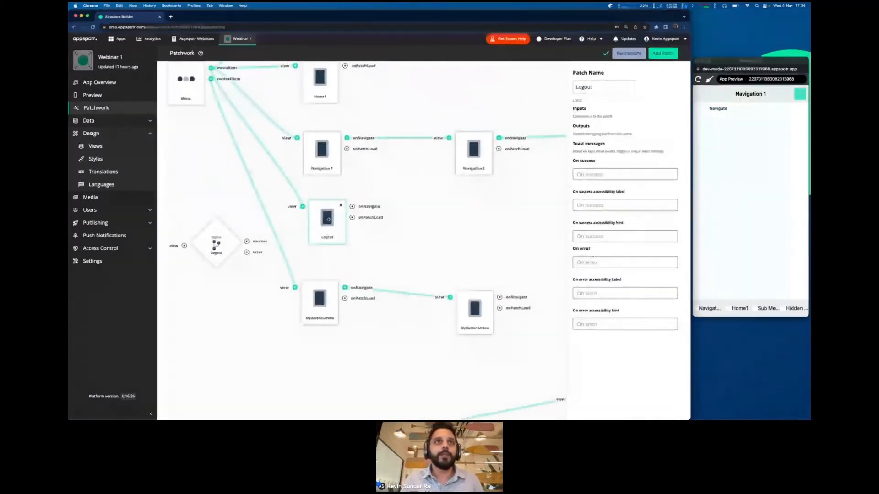
{"action": "left_click_drag", "start_coordinate": [214, 244], "coordinate": [472, 220]}
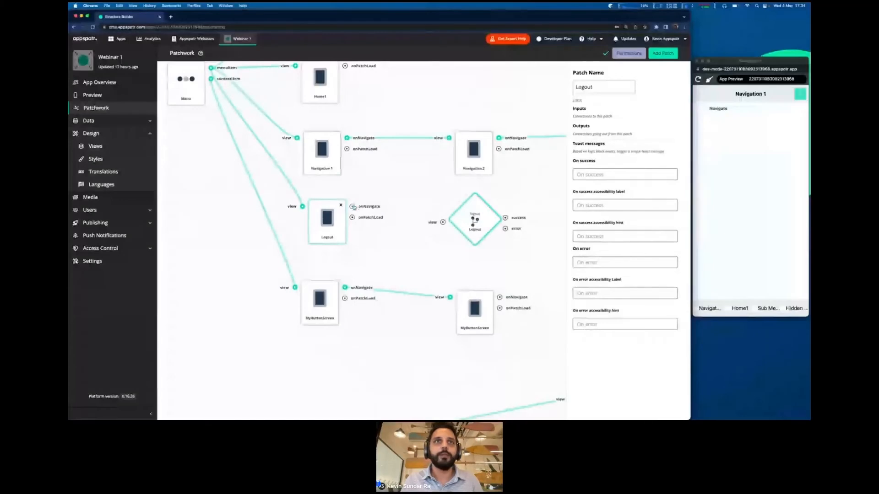
{"action": "left_click_drag", "start_coordinate": [353, 207], "coordinate": [442, 222]}
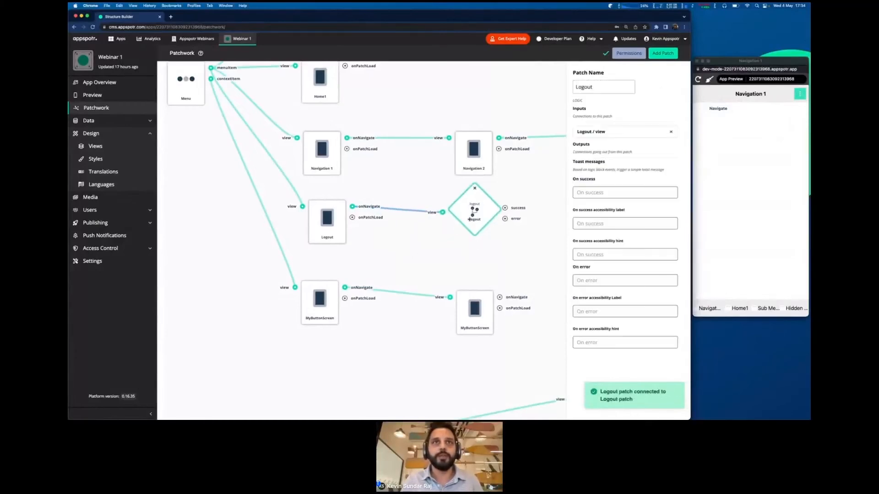
{"action": "left_click", "coordinate": [456, 243]}
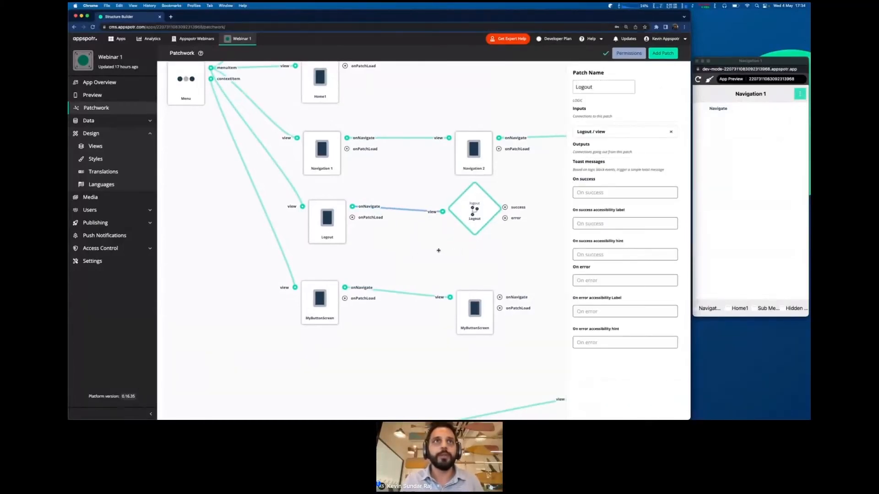
{"action": "left_click", "coordinate": [325, 221]}
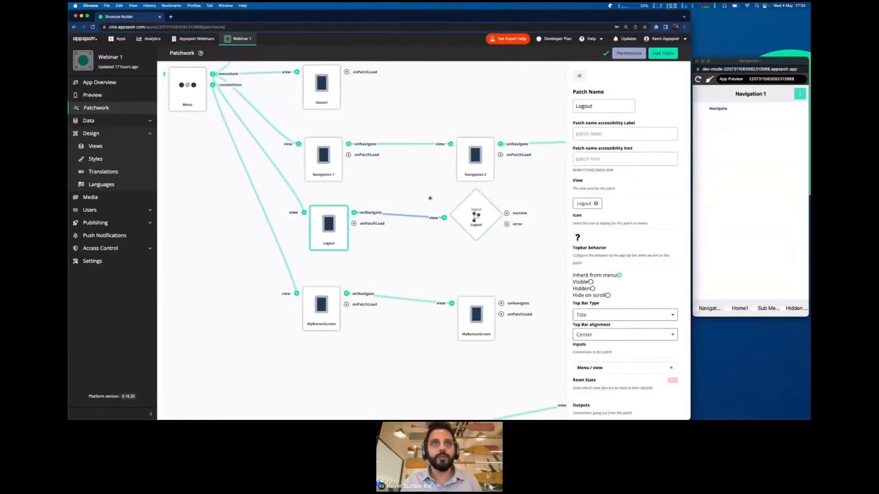
- Open the Logout tab's screen in the app preview
{"action": "left_click", "coordinate": [429, 198]}
{"action": "left_click", "coordinate": [736, 198]}
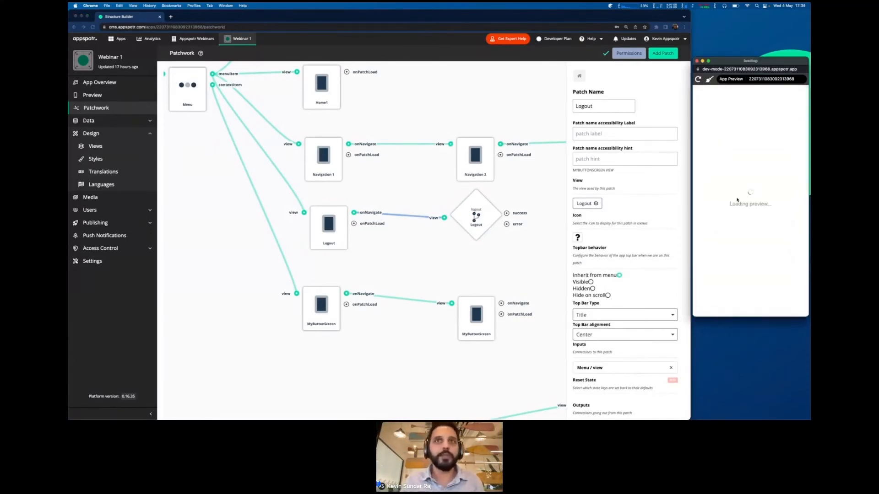
{"action": "left_click", "coordinate": [514, 227]}
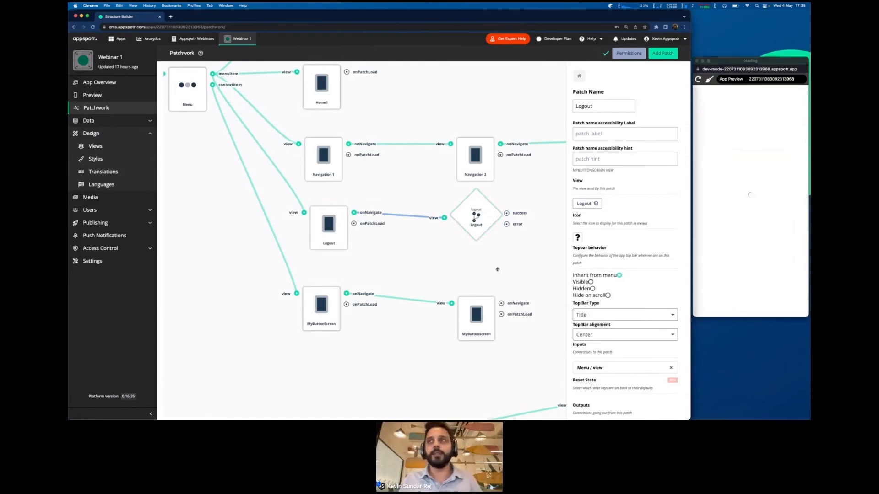
{"action": "left_click", "coordinate": [736, 222]}
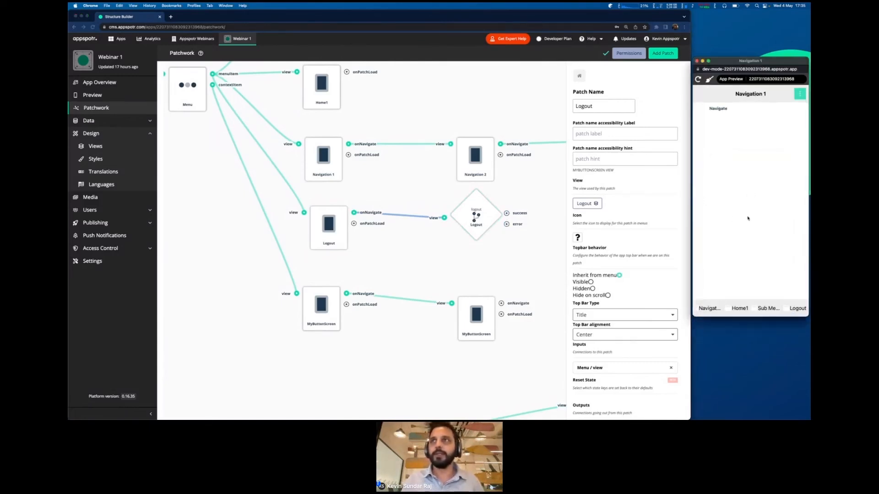
{"action": "left_click", "coordinate": [795, 308]}
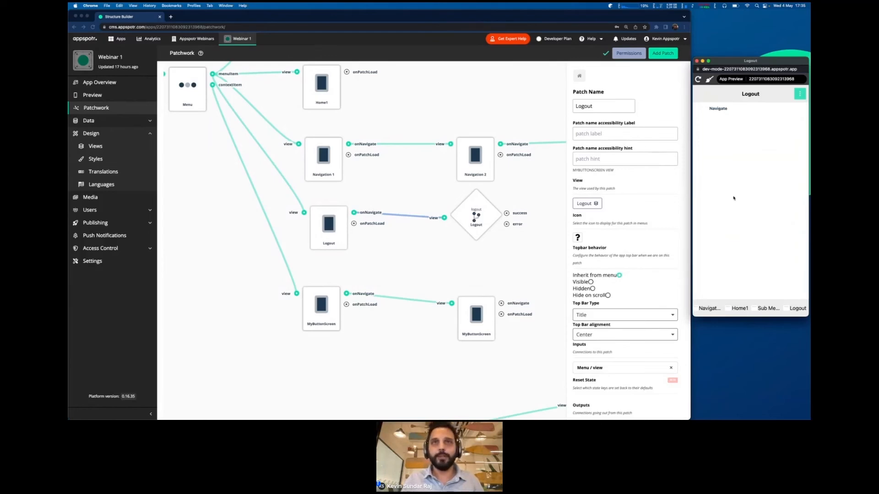
- Reload the app preview so it returns to the Login screen
{"action": "left_click", "coordinate": [406, 192]}
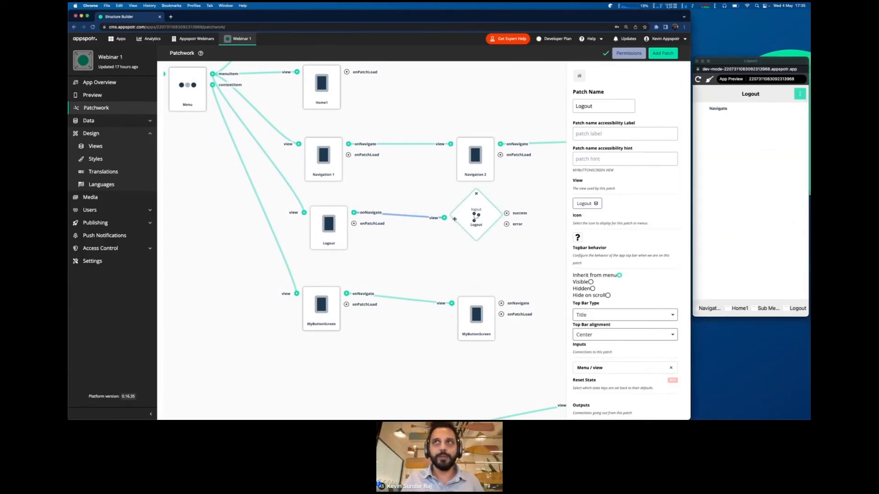
{"action": "left_click", "coordinate": [727, 215]}
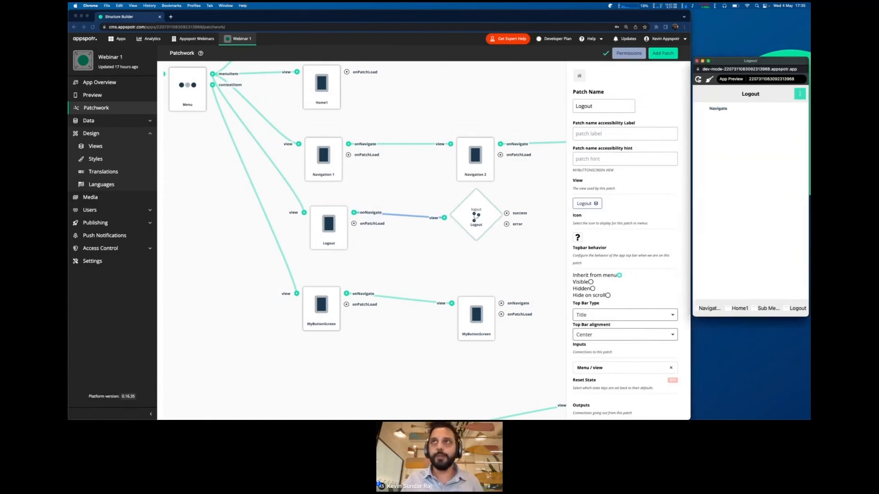
{"action": "left_click", "coordinate": [698, 79]}
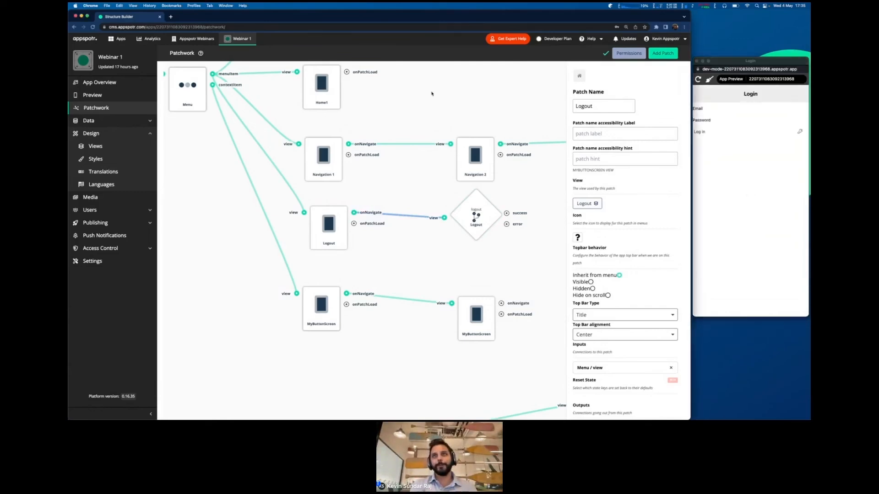
- Bring the Login, Is Loggedin and Menu nodes into view and review the build slides
{"action": "scroll", "coordinate": [431, 93], "scroll_direction": "left", "scroll_amount": 5}
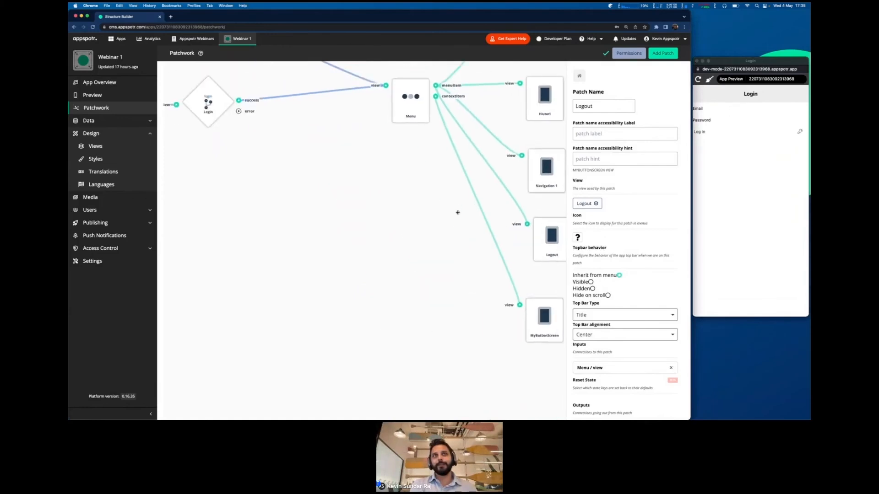
{"action": "scroll", "coordinate": [458, 212], "scroll_direction": "left", "scroll_amount": 2}
{"action": "scroll", "coordinate": [384, 186], "scroll_direction": "left", "scroll_amount": 2}
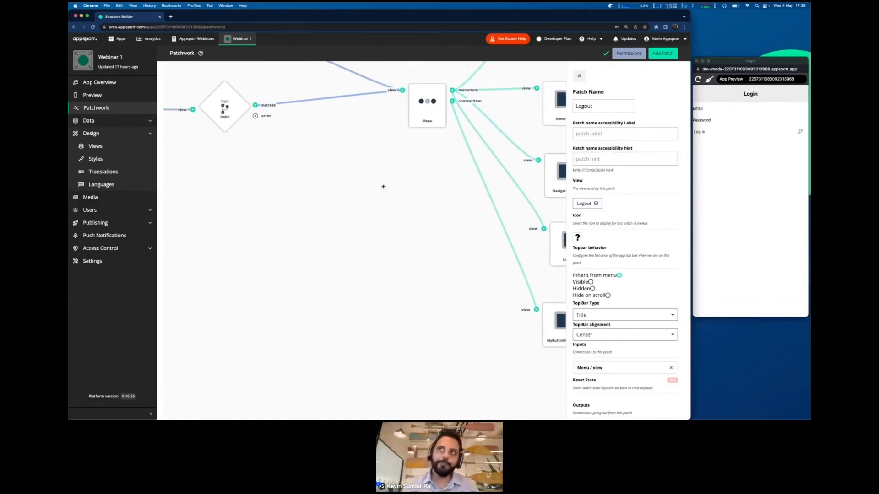
{"action": "left_click_drag", "start_coordinate": [383, 187], "coordinate": [529, 268]}
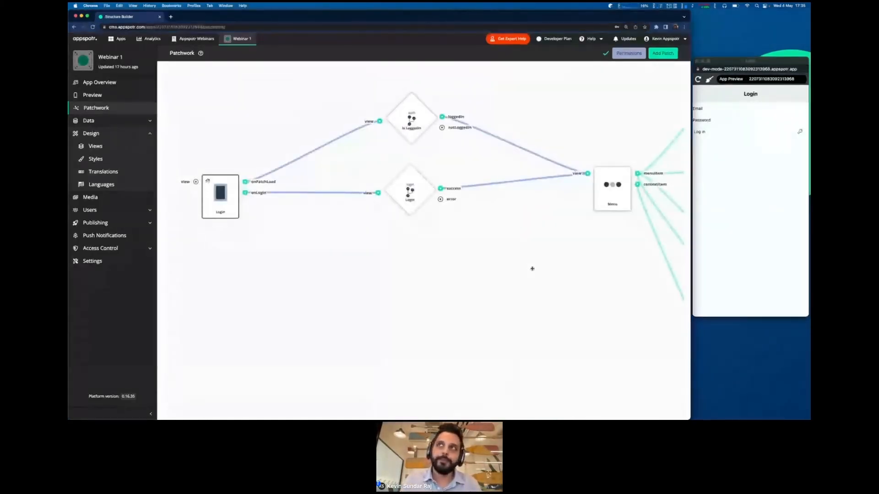
{"action": "key", "text": "ctrl+Right"}
{"action": "key", "text": "Left"}
{"action": "key", "text": "Left"}
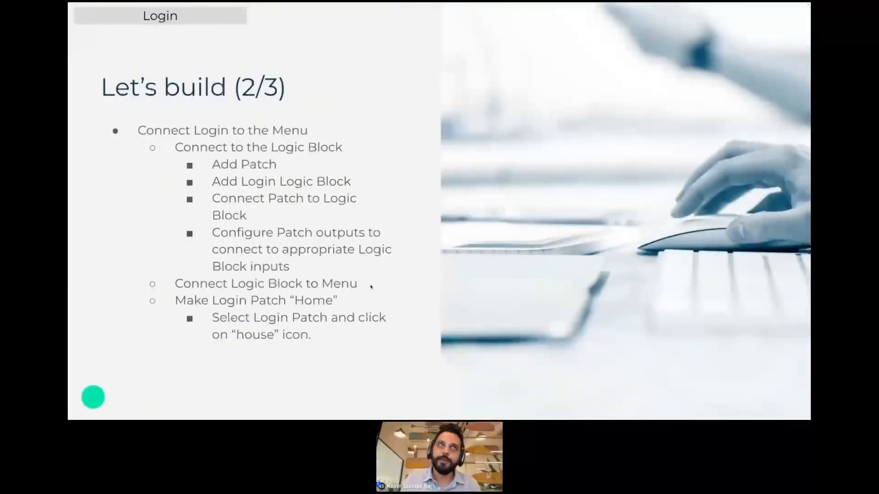
{"action": "key", "text": "Right"}
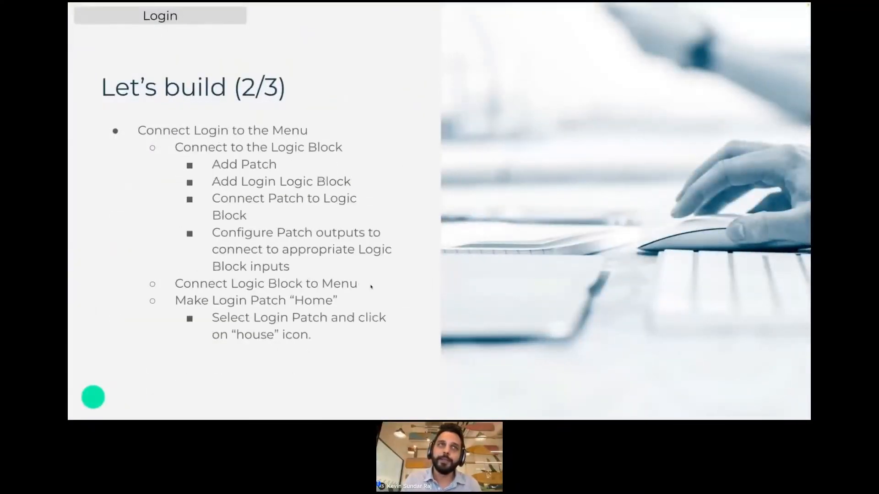
{"action": "key", "text": "Right"}
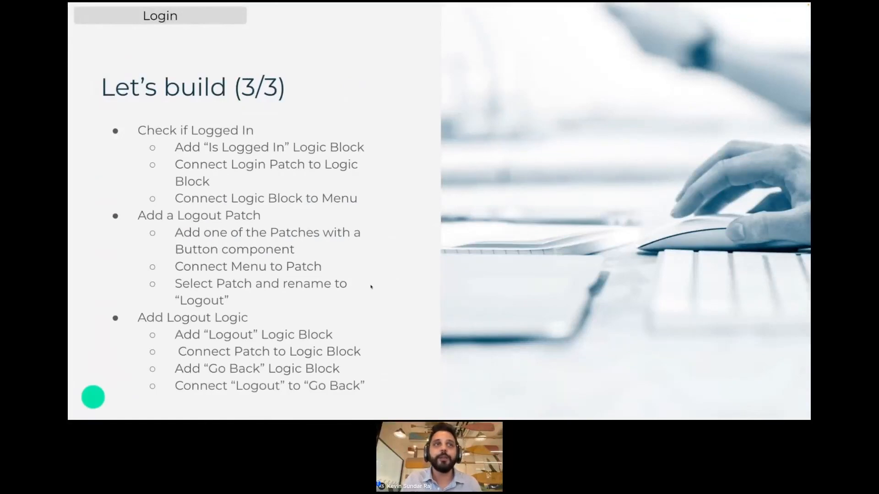
{"action": "key", "text": "ctrl+Left"}
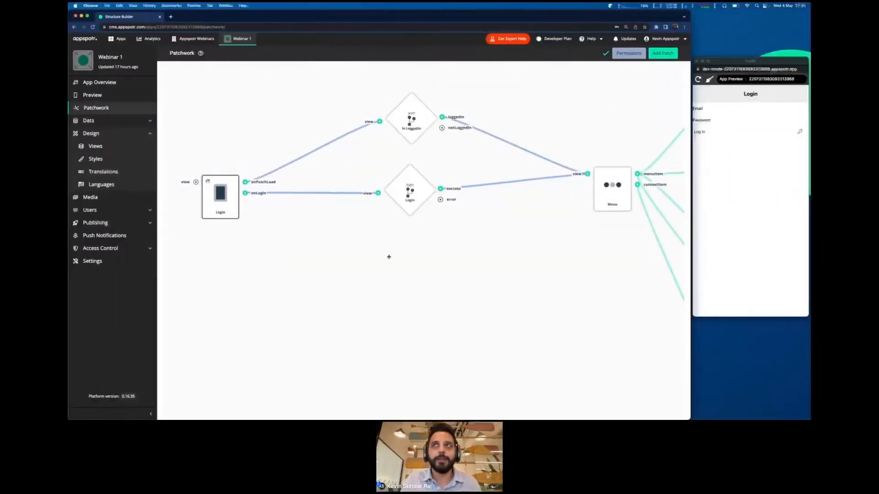
- Log in again in the preview with the demo credentials, skip saving the password, and open Logout
{"action": "left_click", "coordinate": [759, 179]}
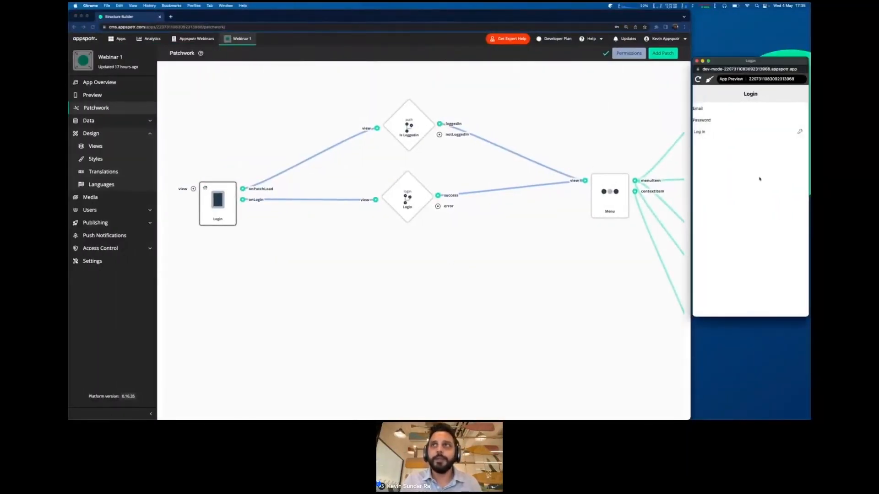
{"action": "left_click", "coordinate": [701, 108]}
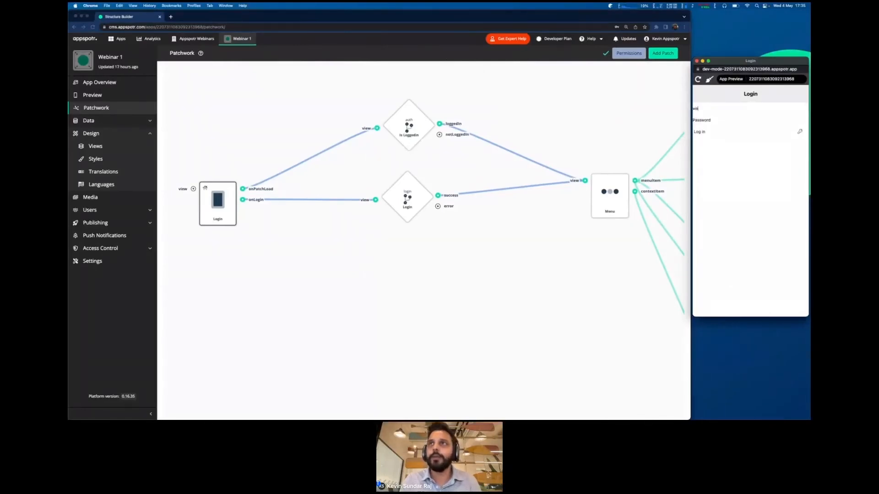
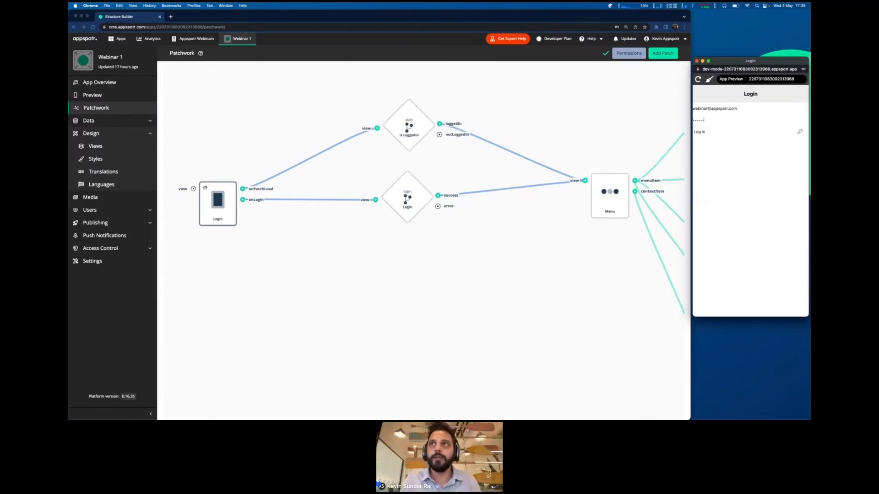
{"action": "left_click", "coordinate": [736, 134]}
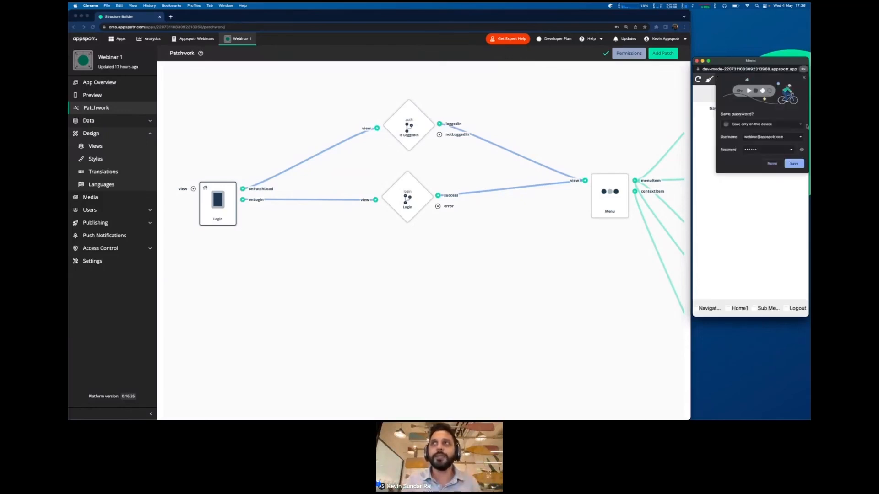
{"action": "left_click", "coordinate": [803, 78]}
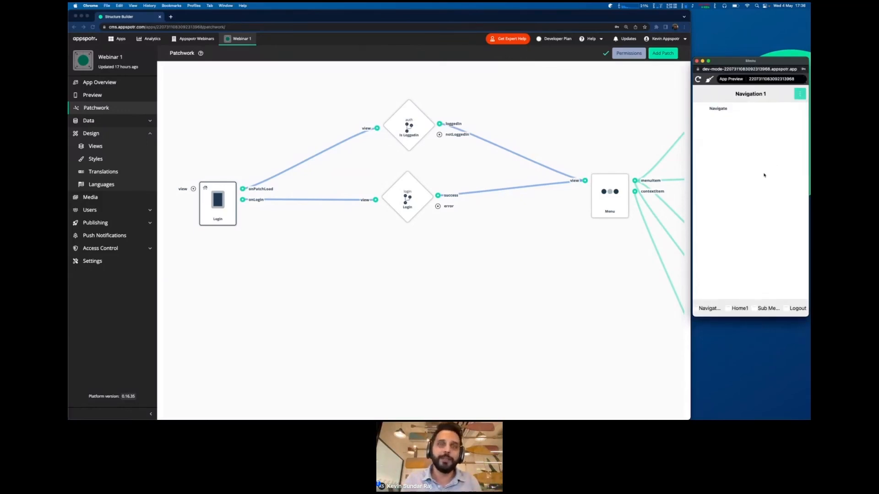
{"action": "left_click", "coordinate": [787, 310]}
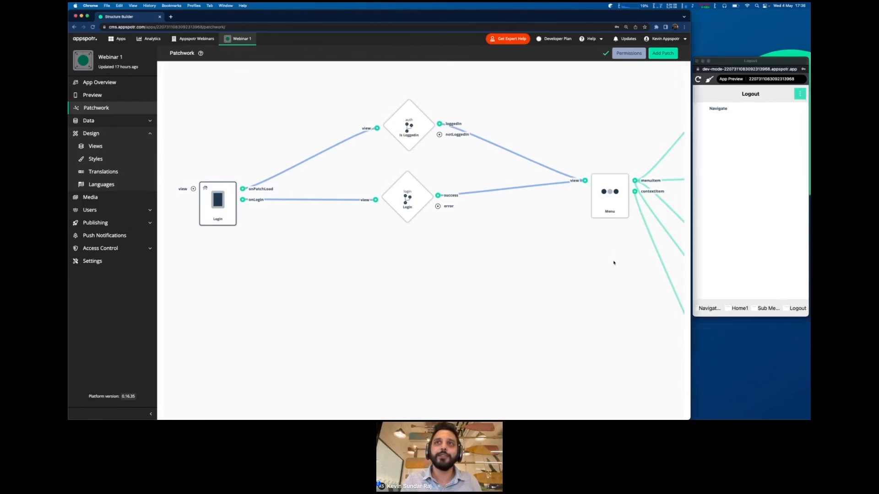
- Pan the canvas to show the Menu's screens, the Logout patch and Navigation 3
{"action": "left_click_drag", "start_coordinate": [613, 261], "coordinate": [444, 225]}
{"action": "left_click_drag", "start_coordinate": [478, 284], "coordinate": [288, 220]}
{"action": "left_click_drag", "start_coordinate": [463, 185], "coordinate": [447, 185]}
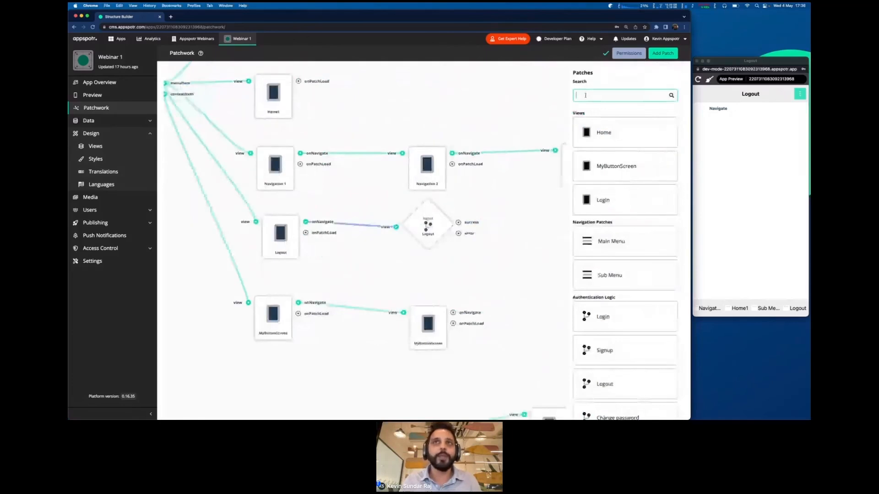
- Add a Go Back patch beside the Logout logic and connect Logout's success output to it
{"action": "type", "text": "go"}
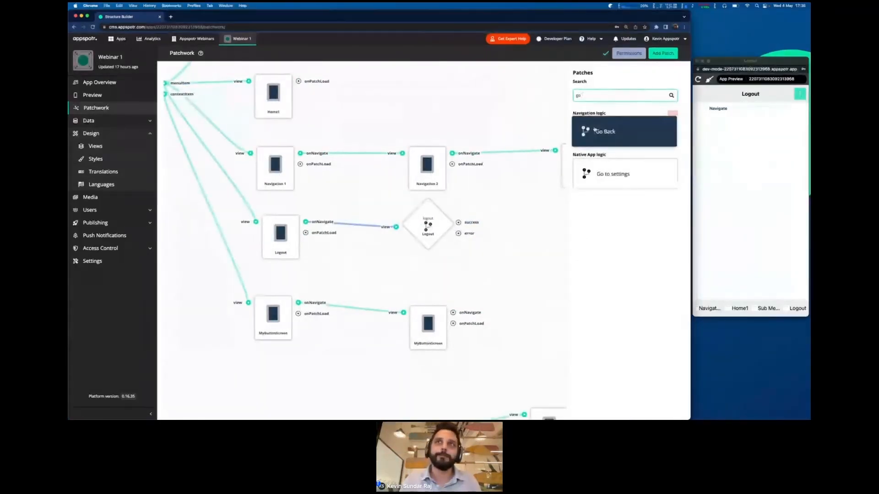
{"action": "left_click", "coordinate": [595, 130]}
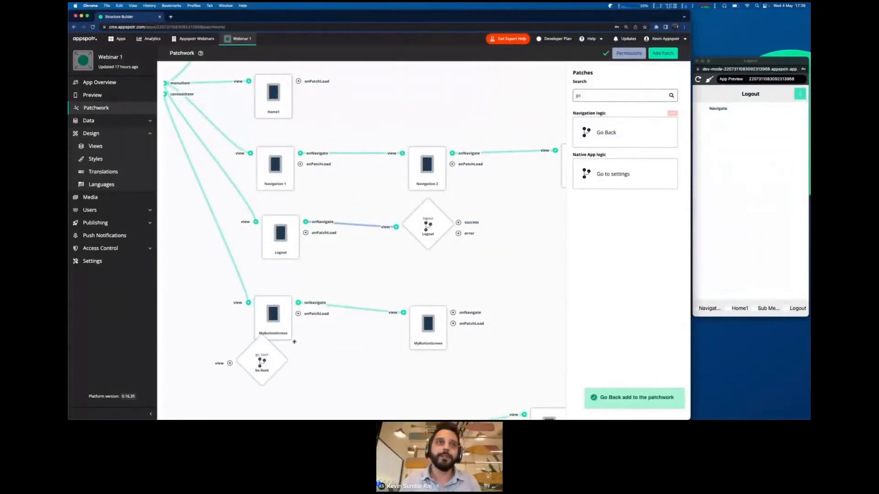
{"action": "left_click_drag", "start_coordinate": [264, 363], "coordinate": [540, 266]}
{"action": "left_click_drag", "start_coordinate": [532, 207], "coordinate": [444, 200]}
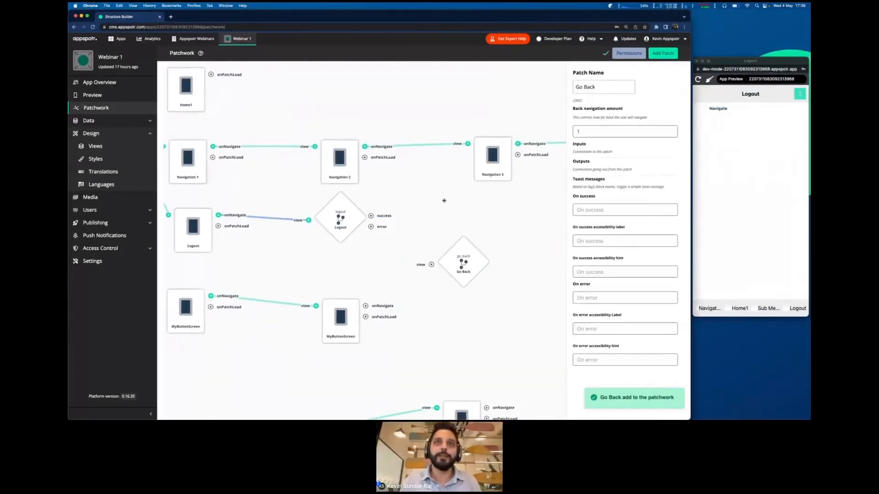
{"action": "left_click_drag", "start_coordinate": [461, 260], "coordinate": [489, 213]}
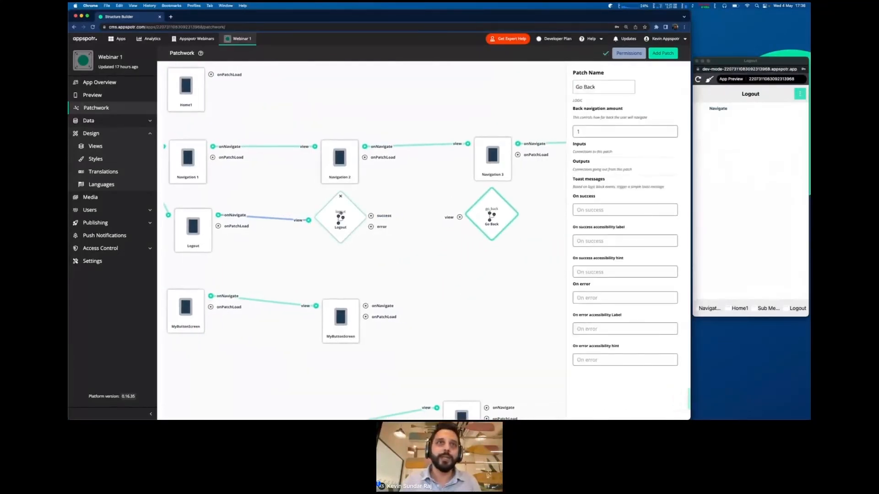
{"action": "left_click_drag", "start_coordinate": [371, 216], "coordinate": [459, 217]}
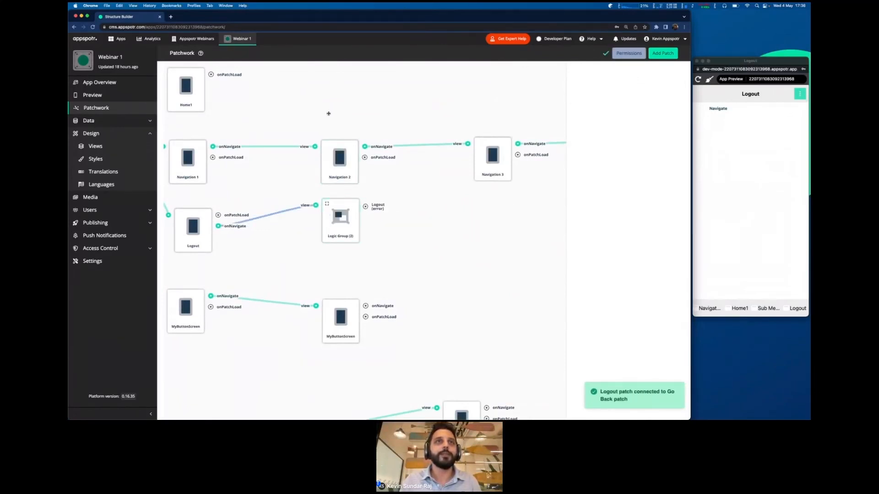
- Look inside the new Logout Logic Group, then return to the main patchwork
{"action": "scroll", "coordinate": [329, 112], "scroll_direction": "left", "scroll_amount": 5}
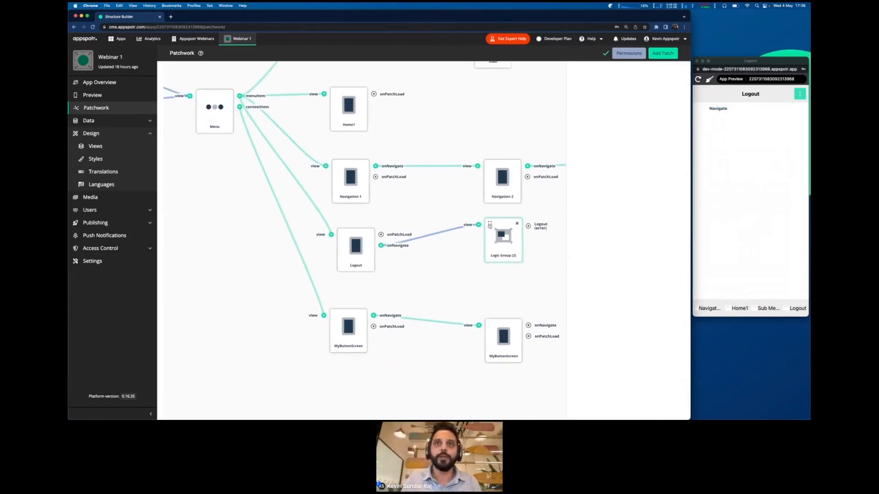
{"action": "left_click", "coordinate": [489, 223]}
{"action": "left_click", "coordinate": [630, 53]}
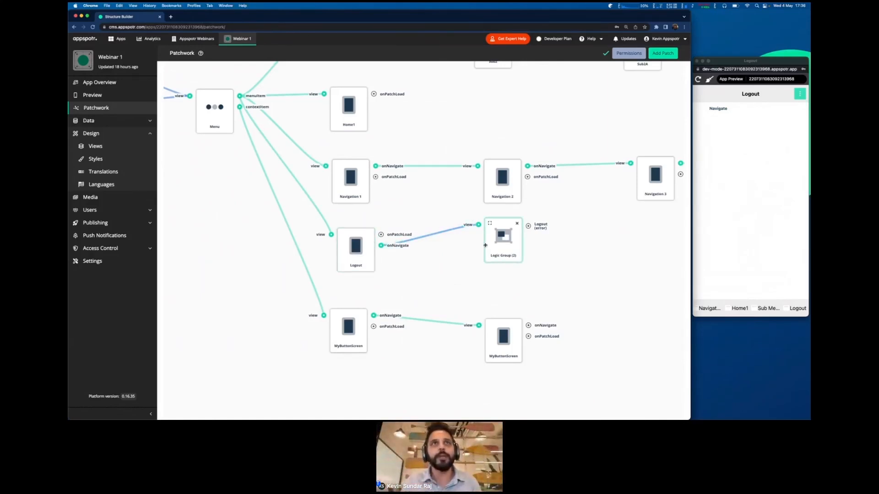
- Reload the app preview, enter the login e-mail, log in, and dismiss the save-password prompt
{"action": "left_click", "coordinate": [698, 79]}
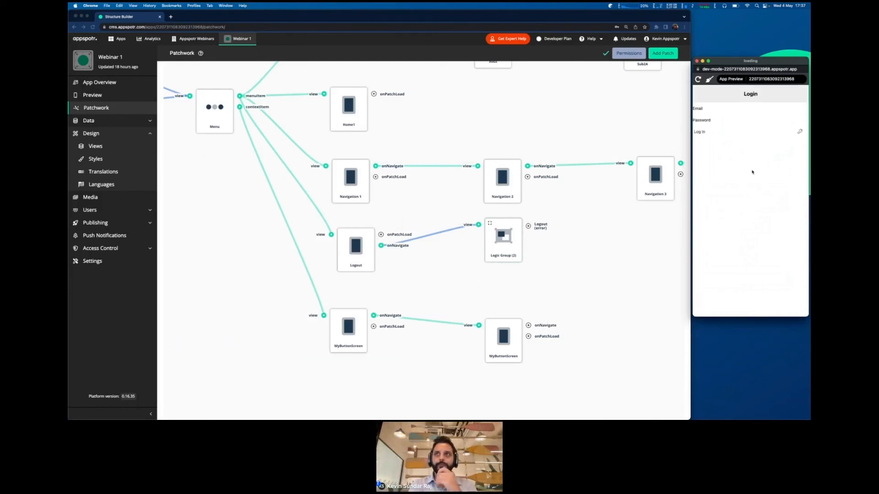
{"action": "left_click", "coordinate": [700, 109]}
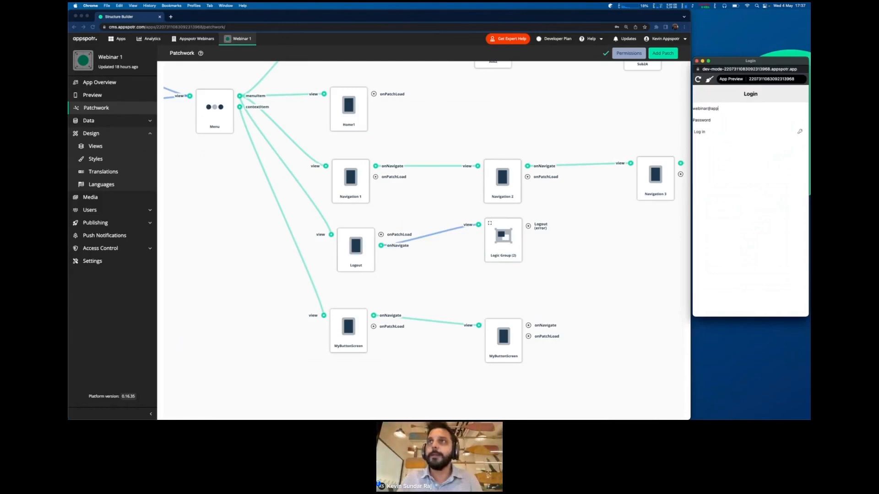
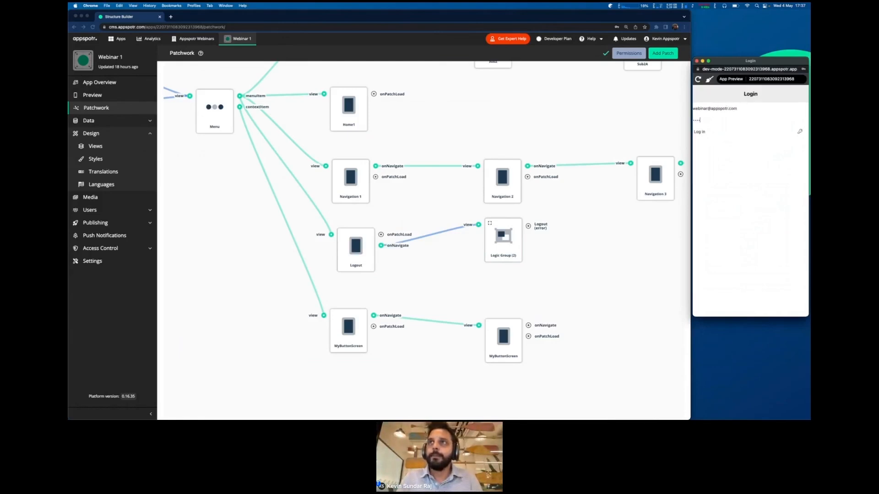
{"action": "left_click", "coordinate": [707, 132]}
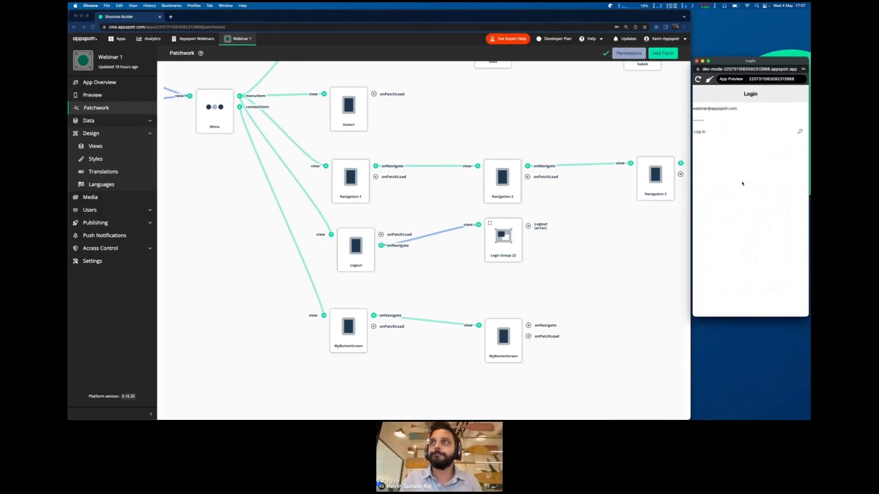
{"action": "left_click", "coordinate": [803, 78]}
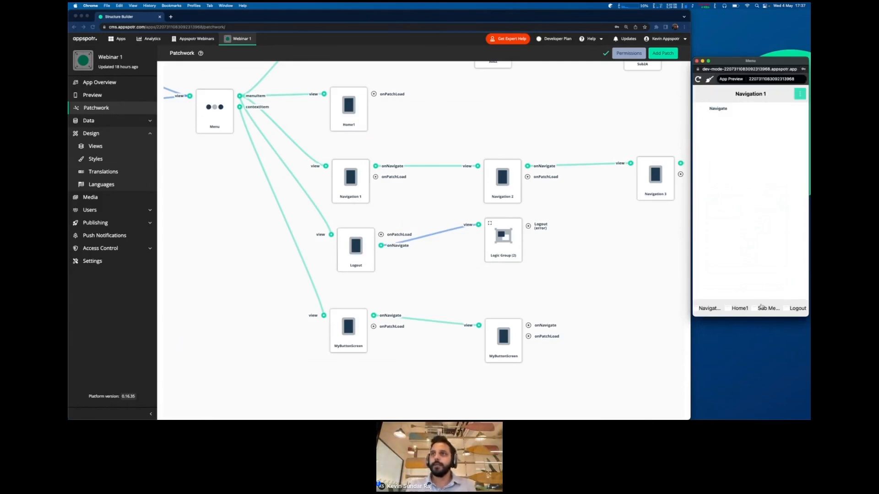
- Move through Navigation 2 and MyButtonScreen, then switch to the Sub Menu and Logout screens
{"action": "left_click", "coordinate": [718, 109]}
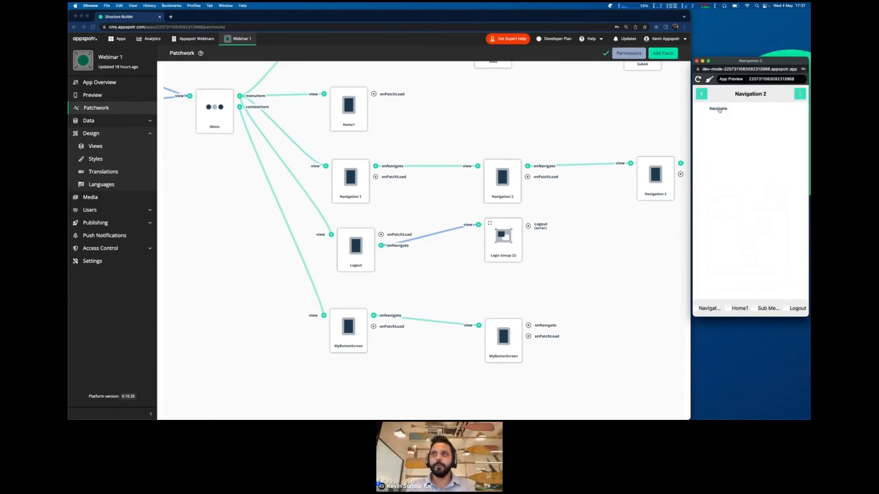
{"action": "left_click", "coordinate": [705, 95]}
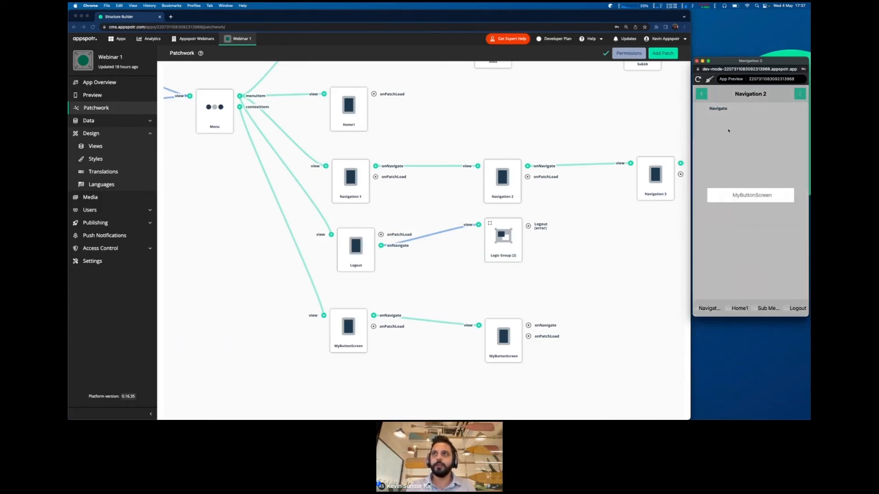
{"action": "left_click", "coordinate": [701, 94]}
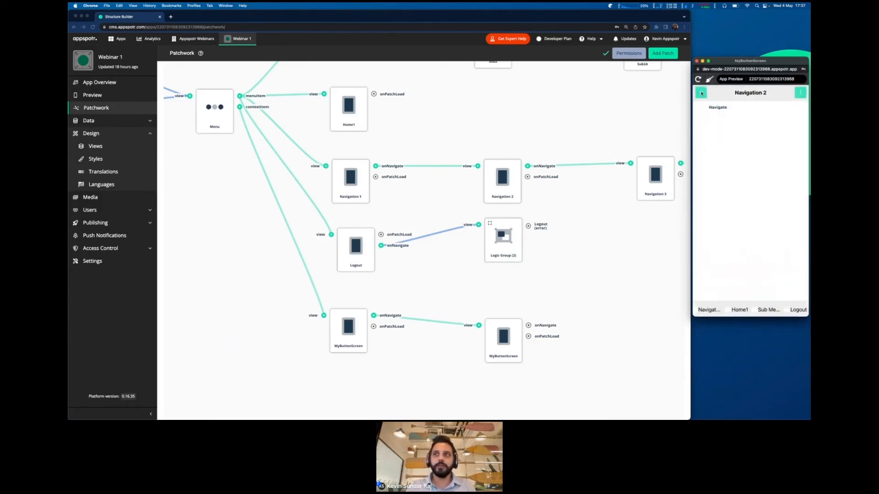
{"action": "left_click", "coordinate": [758, 308]}
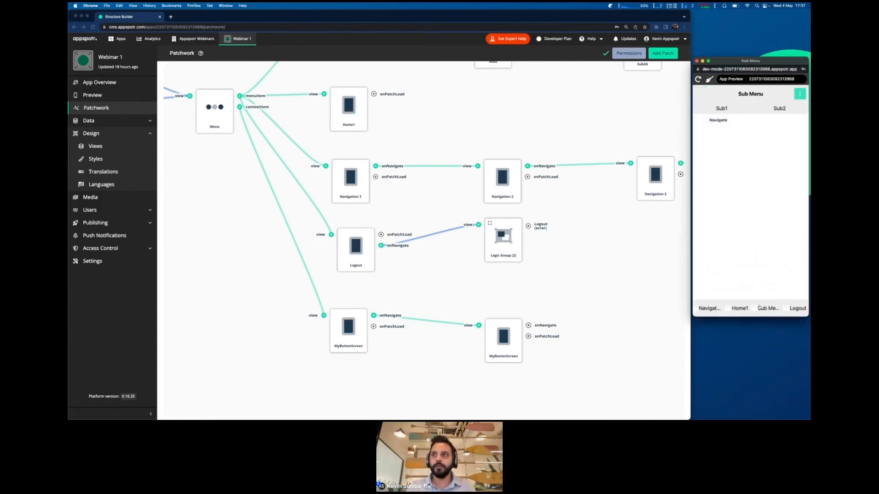
{"action": "left_click", "coordinate": [796, 309]}
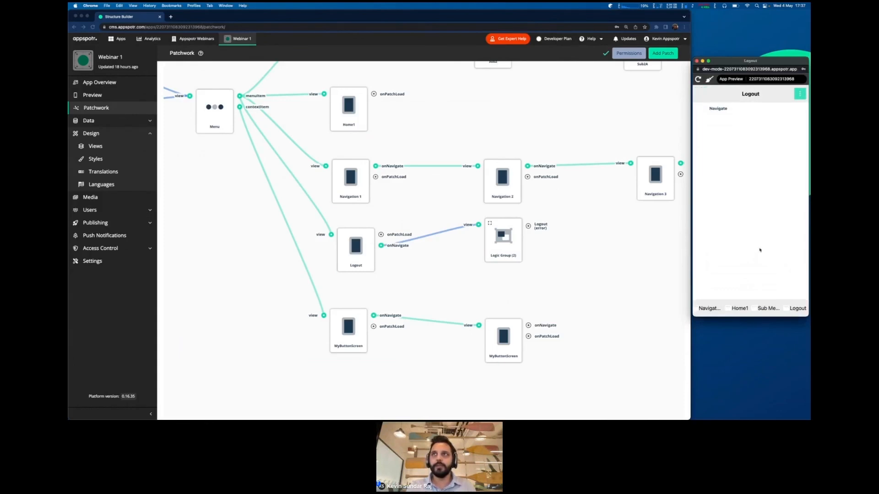
- Log out back to the Login screen and bring the Login nodes into view on the canvas
{"action": "left_click", "coordinate": [719, 110]}
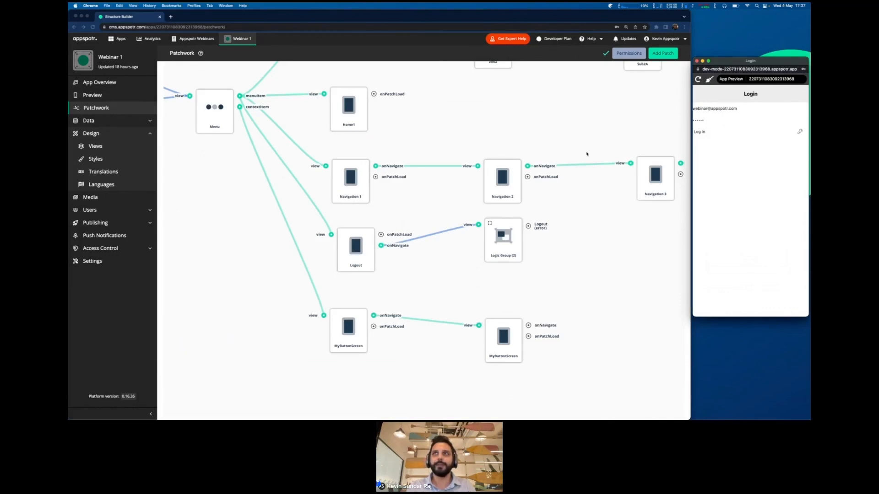
{"action": "scroll", "coordinate": [500, 128], "scroll_direction": "left", "scroll_amount": 5}
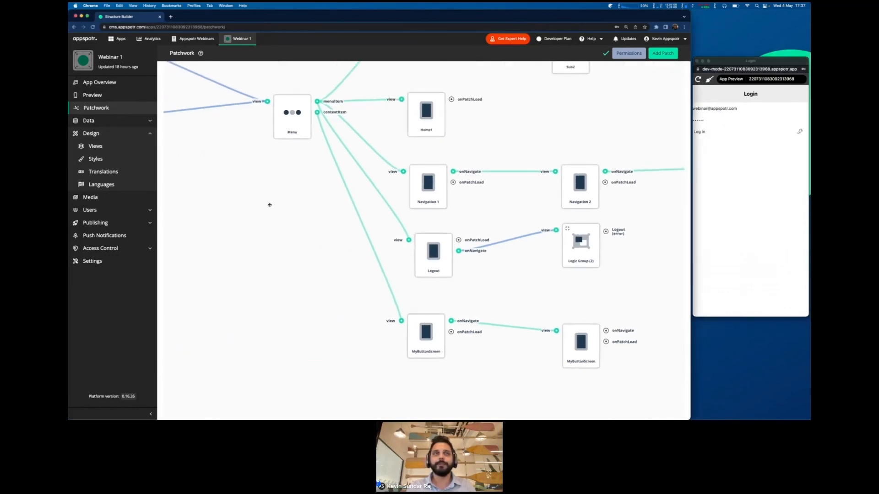
{"action": "left_click_drag", "start_coordinate": [314, 215], "coordinate": [578, 239]}
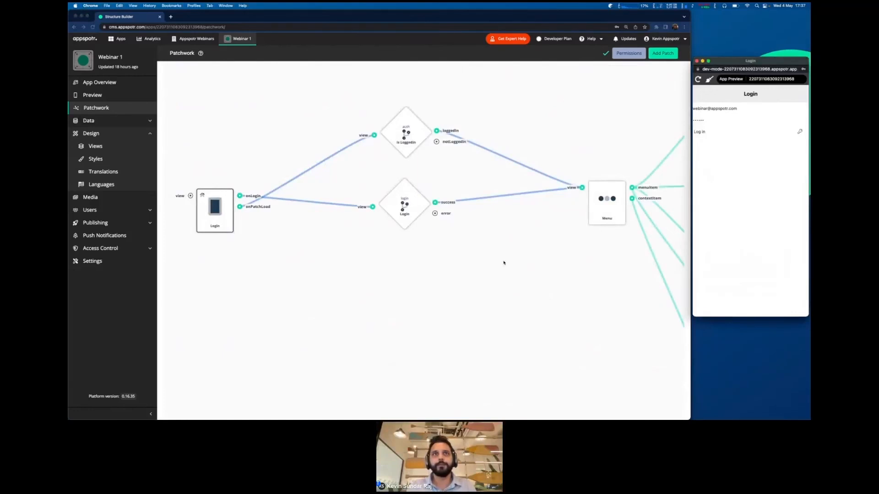
{"action": "key", "text": "ctrl+Right"}
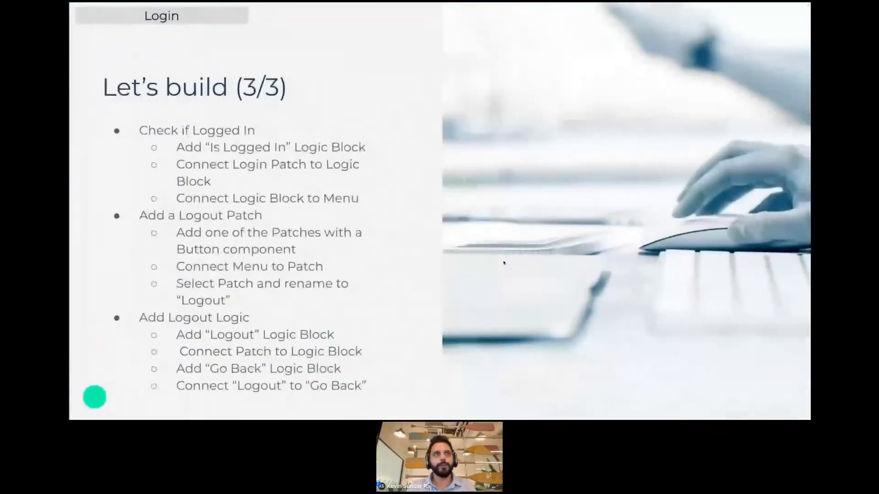
{"action": "key", "text": "Right"}
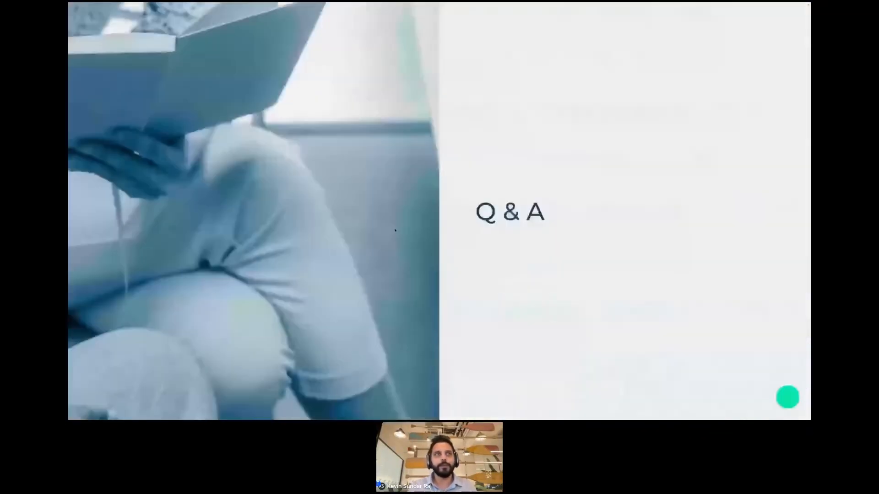
{"action": "key", "text": "Left"}
{"action": "key", "text": "Right"}
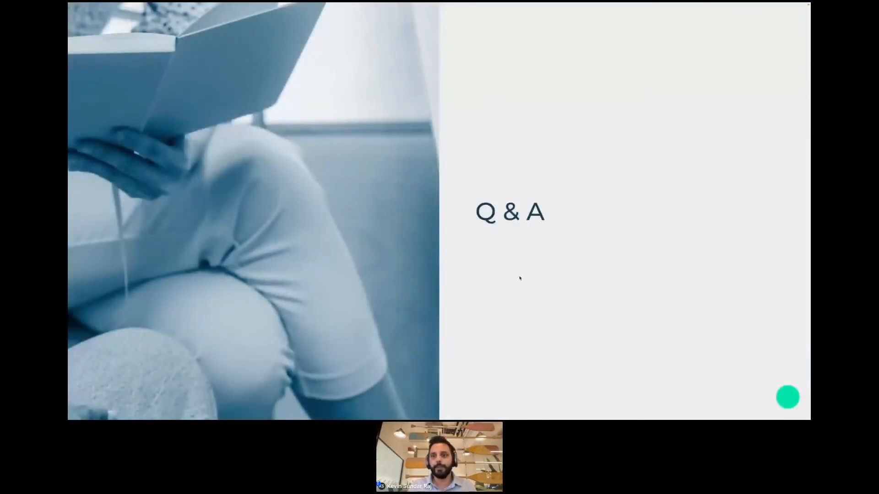
{"action": "key", "text": "ctrl+Left"}
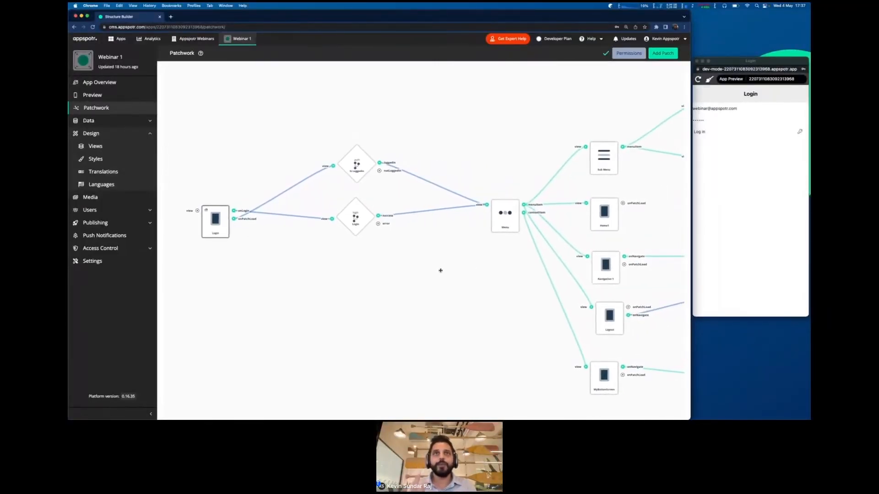
{"action": "left_click", "coordinate": [290, 216]}
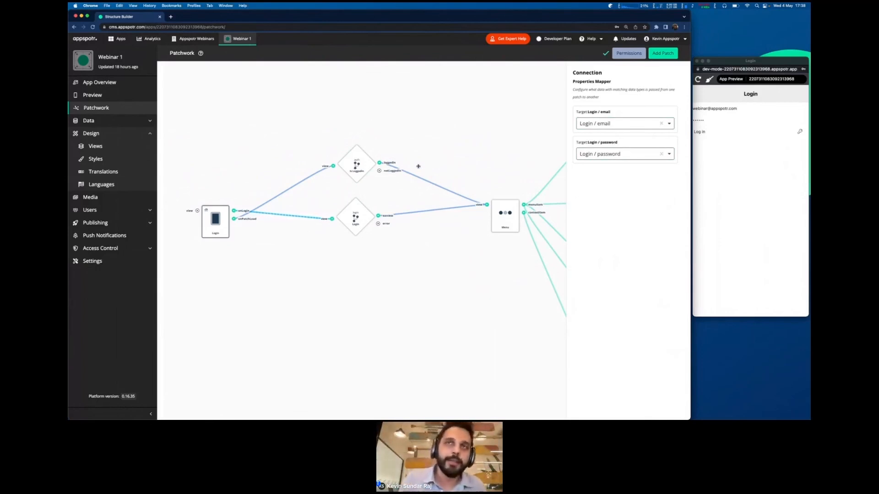
{"action": "left_click", "coordinate": [291, 185]}
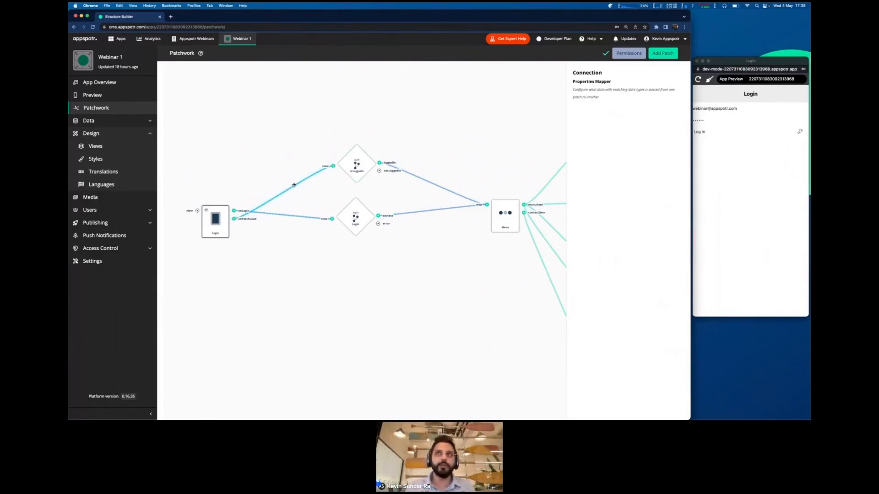
{"action": "left_click", "coordinate": [471, 312]}
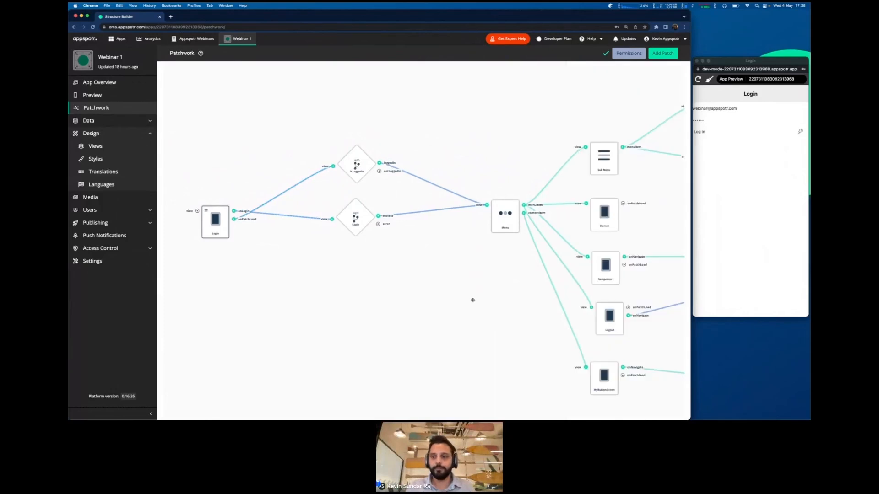
{"action": "scroll", "coordinate": [471, 300], "scroll_direction": "right", "scroll_amount": 5}
{"action": "scroll", "coordinate": [512, 200], "scroll_direction": "right", "scroll_amount": 4}
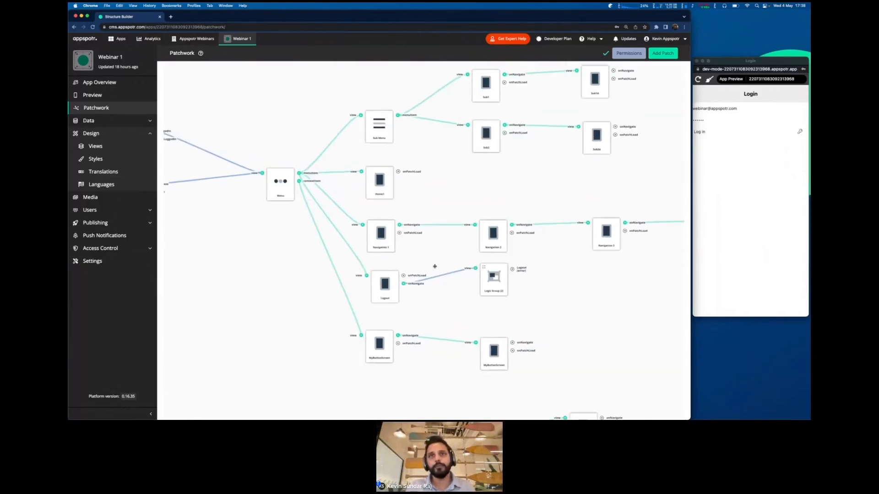
{"action": "double_click", "coordinate": [484, 278]}
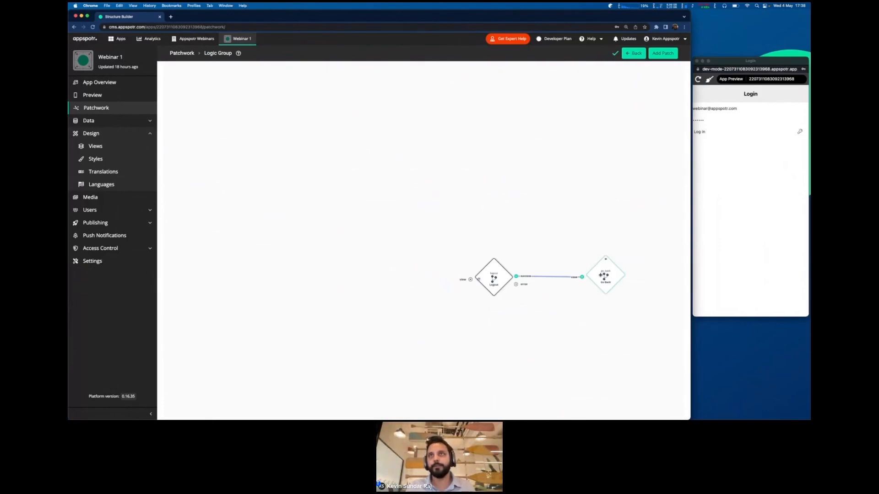
{"action": "left_click", "coordinate": [635, 53]}
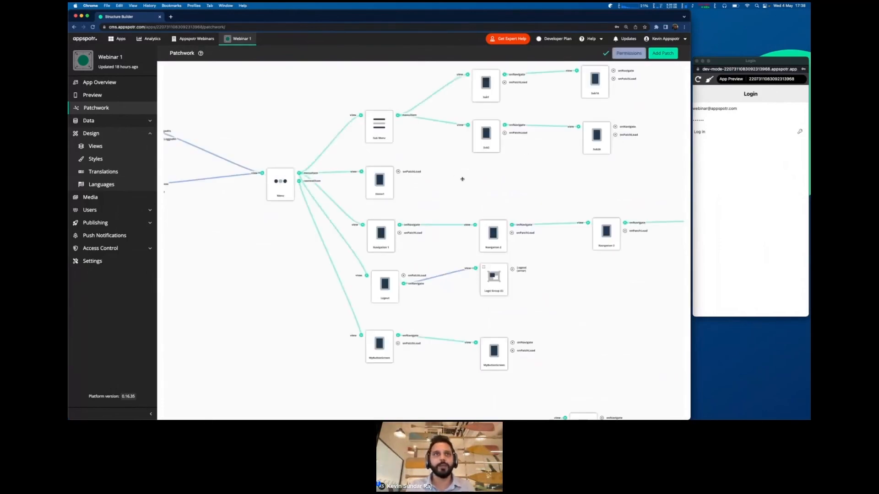
{"action": "scroll", "coordinate": [462, 179], "scroll_direction": "left", "scroll_amount": 8}
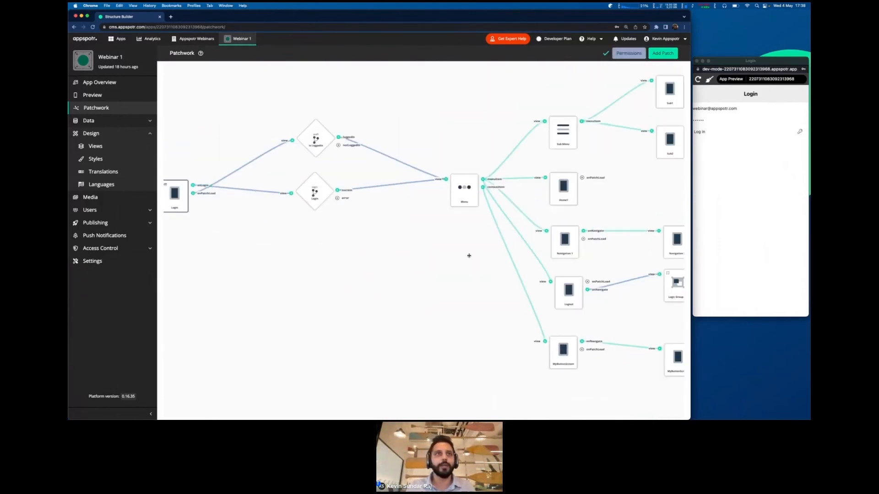
{"action": "scroll", "coordinate": [468, 256], "scroll_direction": "left", "scroll_amount": 1}
{"action": "scroll", "coordinate": [480, 256], "scroll_direction": "left", "scroll_amount": 2}
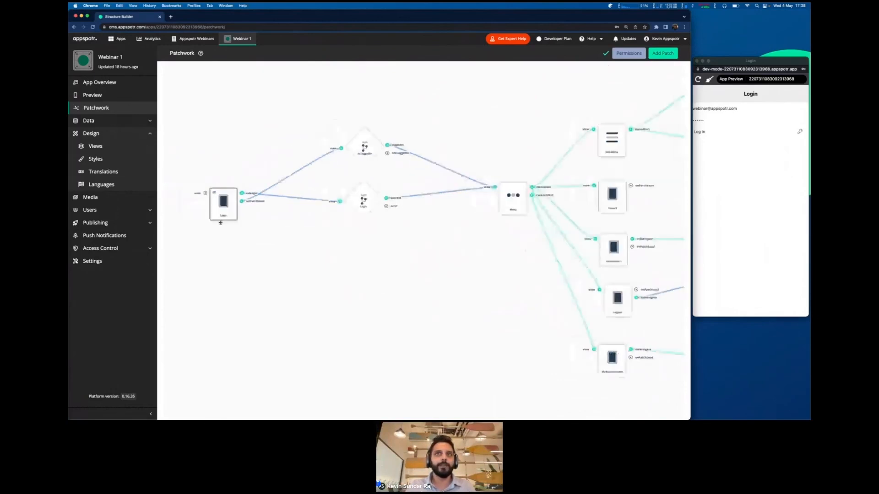
{"action": "scroll", "coordinate": [285, 281], "scroll_direction": "up", "scroll_amount": 1}
{"action": "scroll", "coordinate": [286, 281], "scroll_direction": "right", "scroll_amount": 1}
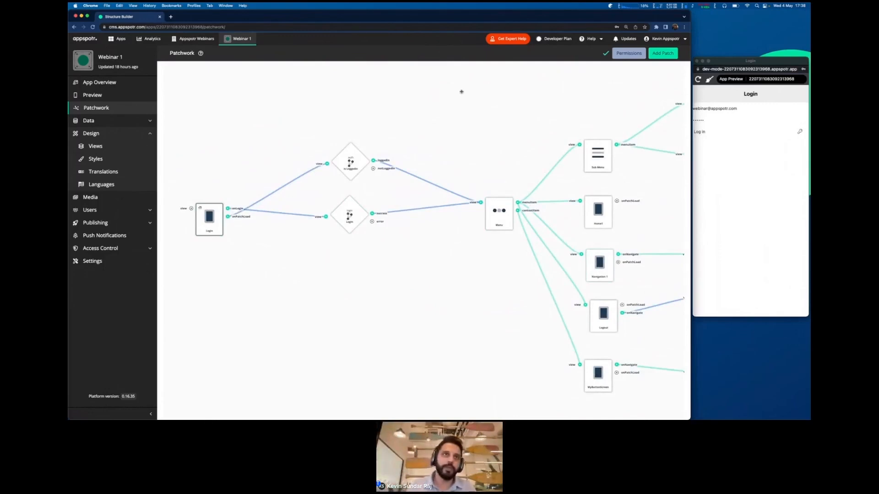
{"action": "left_click_drag", "start_coordinate": [337, 296], "coordinate": [344, 294]}
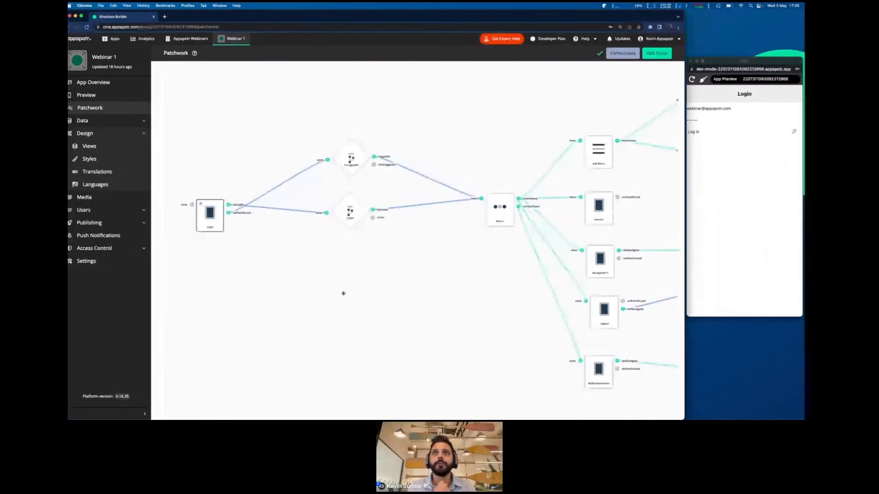
{"action": "key", "text": "ctrl+Right"}
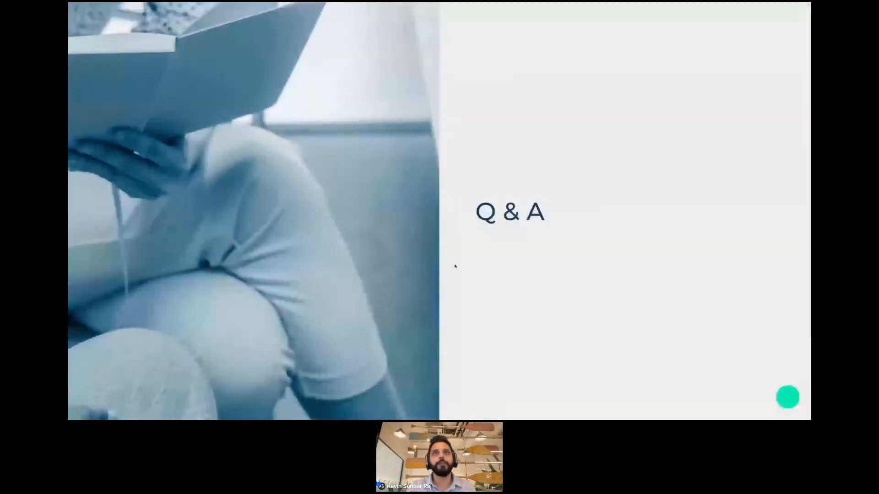
{"action": "key", "text": "ctrl+Left"}
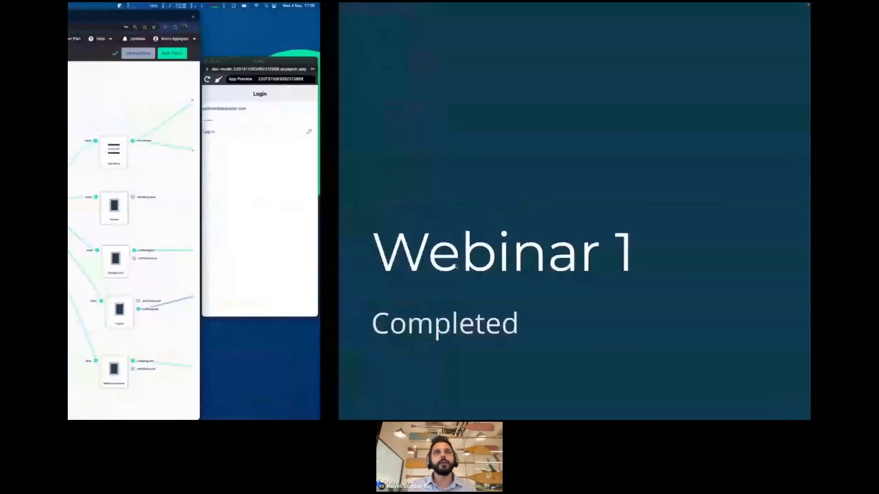
{"action": "key", "text": "ctrl+Right"}
{"action": "key", "text": "ctrl+Left"}
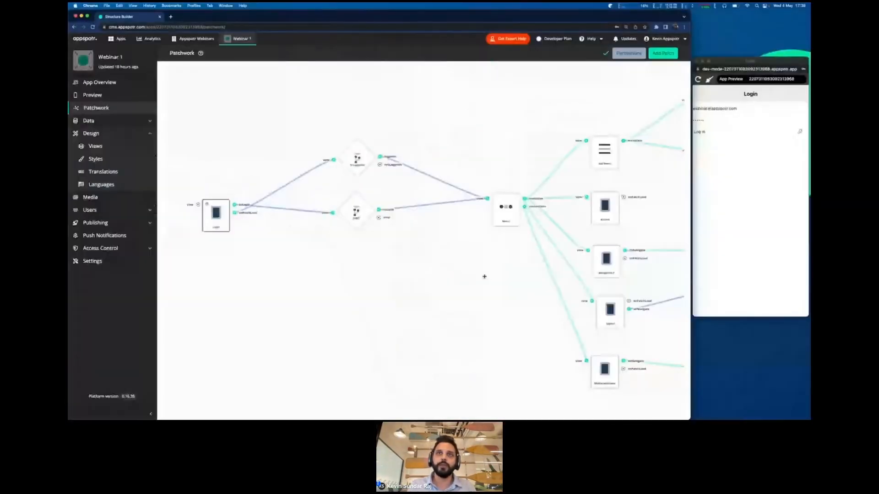
{"action": "left_click_drag", "start_coordinate": [484, 275], "coordinate": [449, 254]}
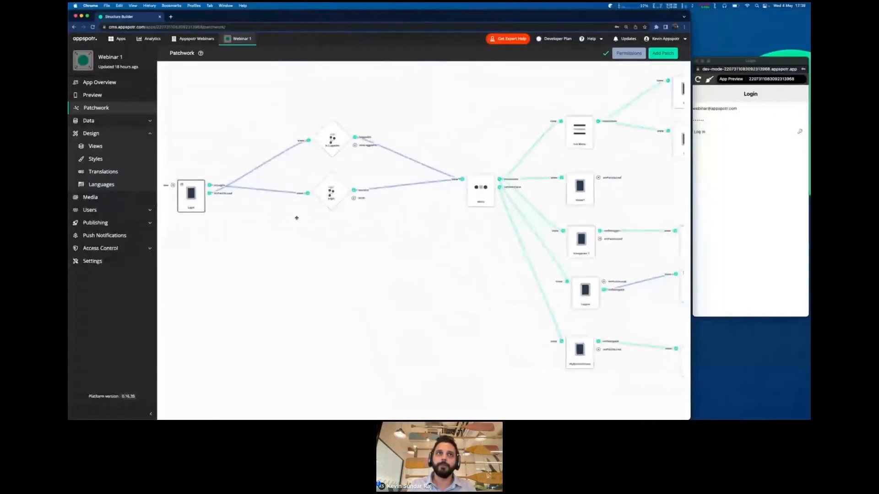
{"action": "left_click", "coordinate": [266, 189]}
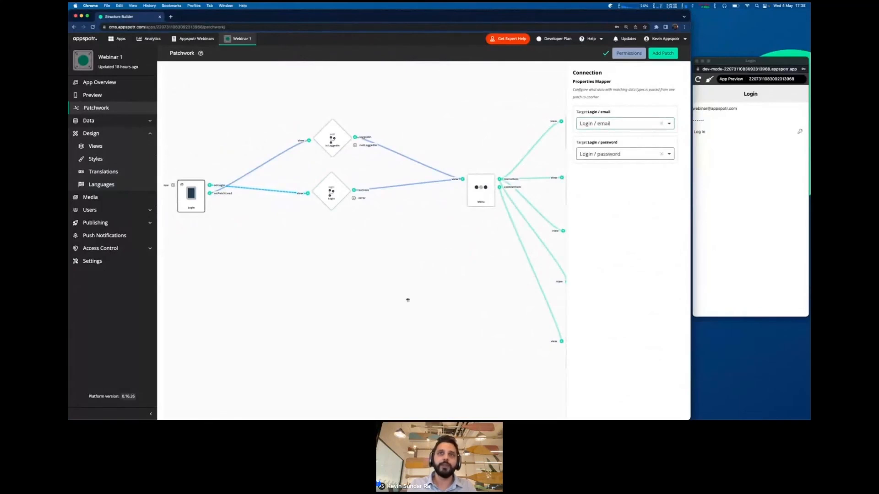
{"action": "left_click", "coordinate": [392, 314]}
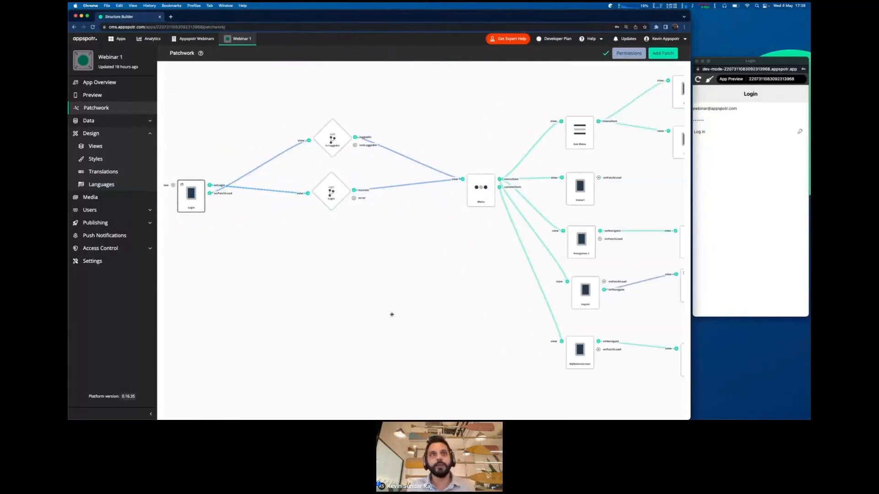